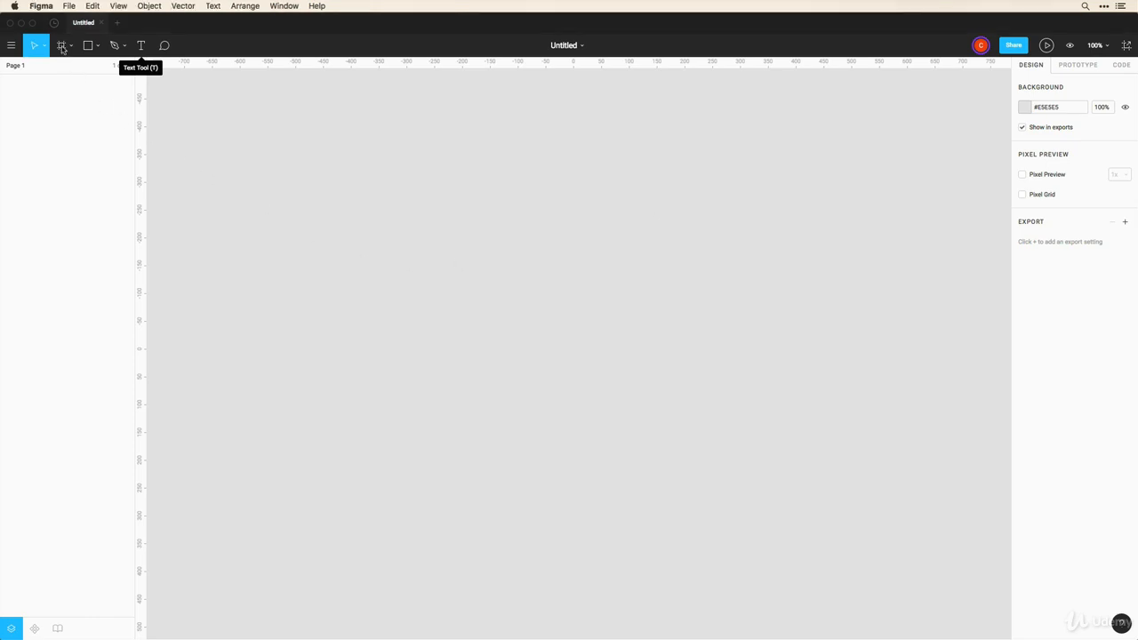
- Add a frame to the empty canvas using the iPhone X phone preset, 375 × 812
click(61, 46)
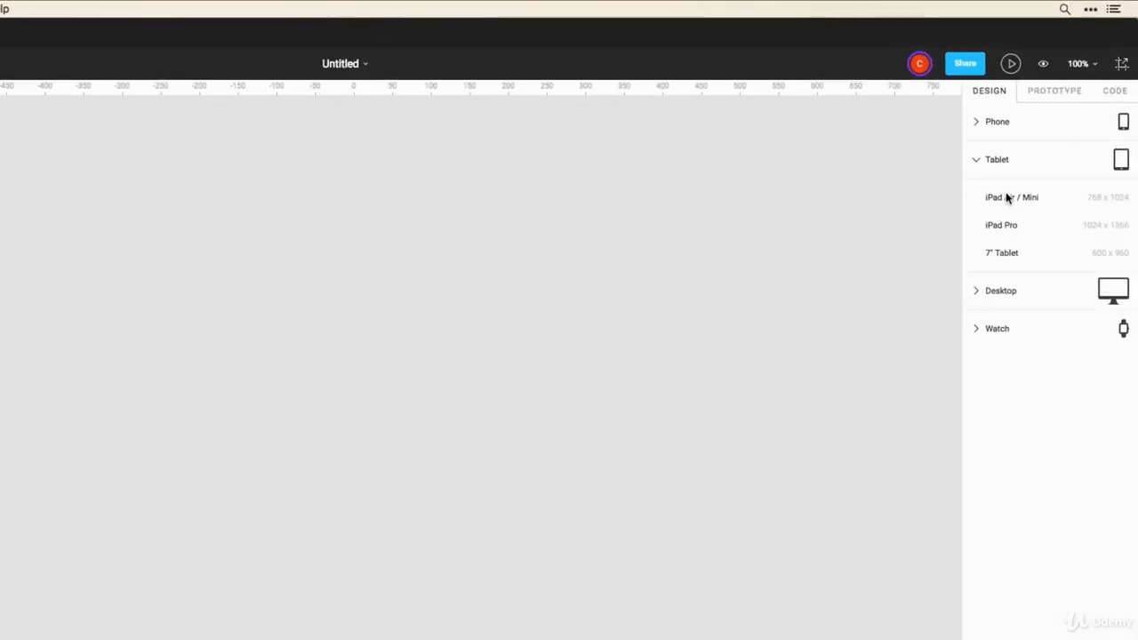
click(977, 124)
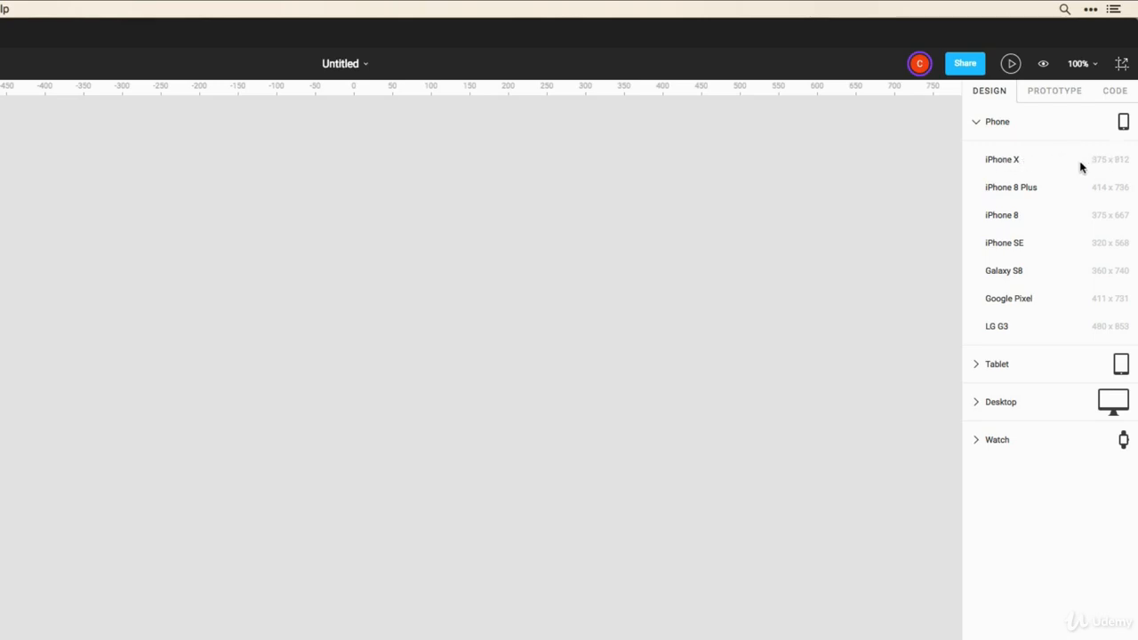
click(1030, 164)
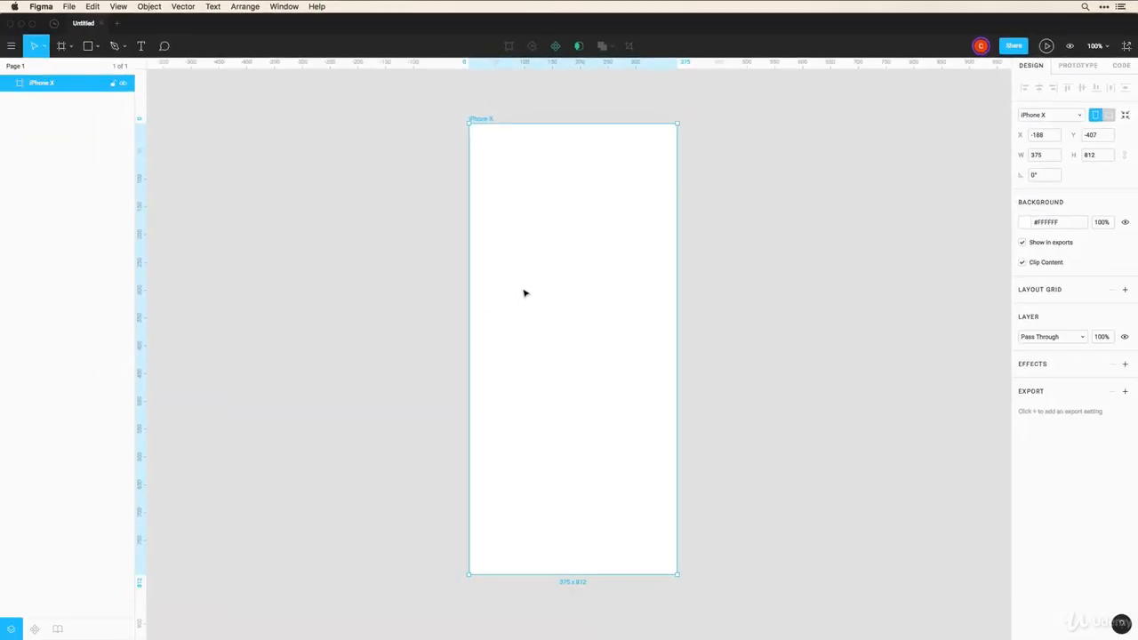
- Draw a custom frame of about 391 × 451 beside the iPhone X frame and delete it
click(62, 48)
drag(688, 123, 906, 376)
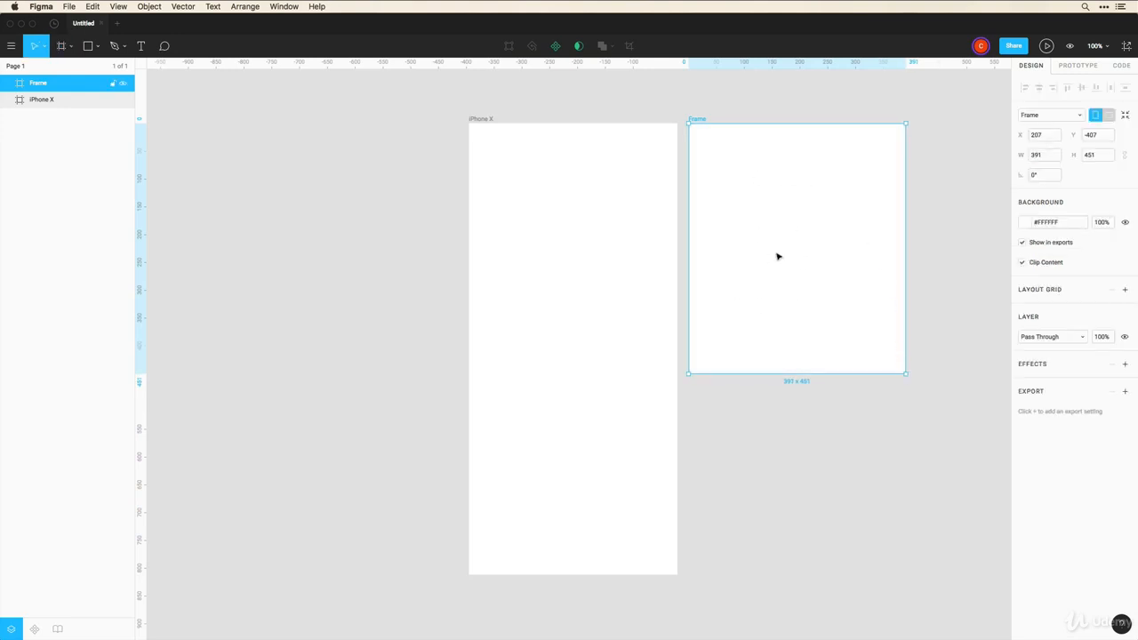
key(Delete)
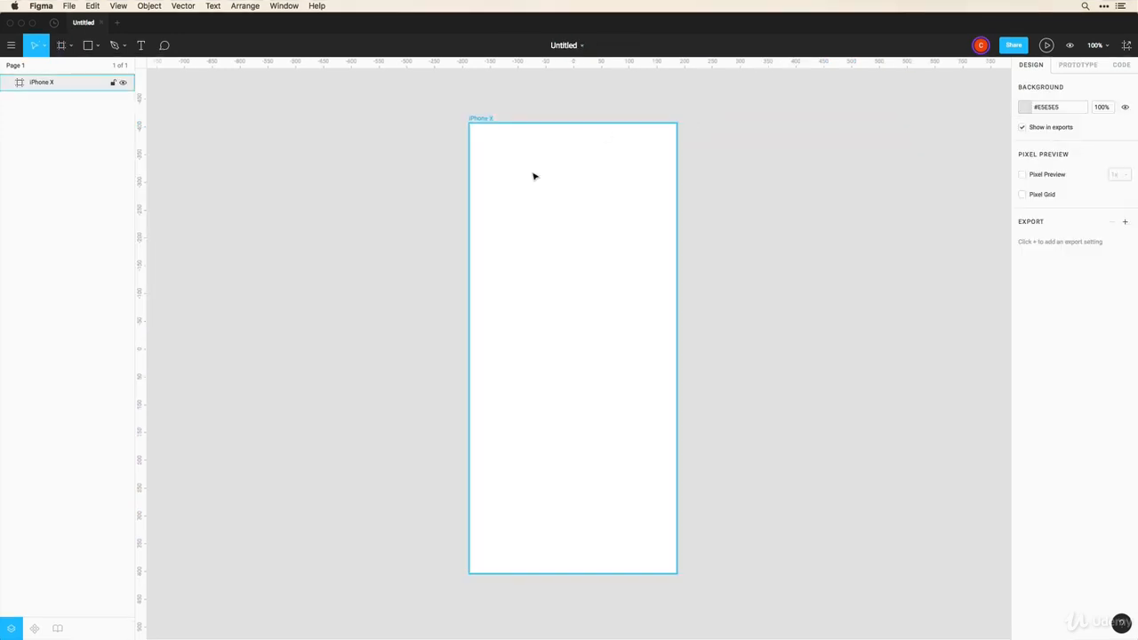
- Move the iPhone X frame slightly on the canvas by its name label and deselect it
click(482, 122)
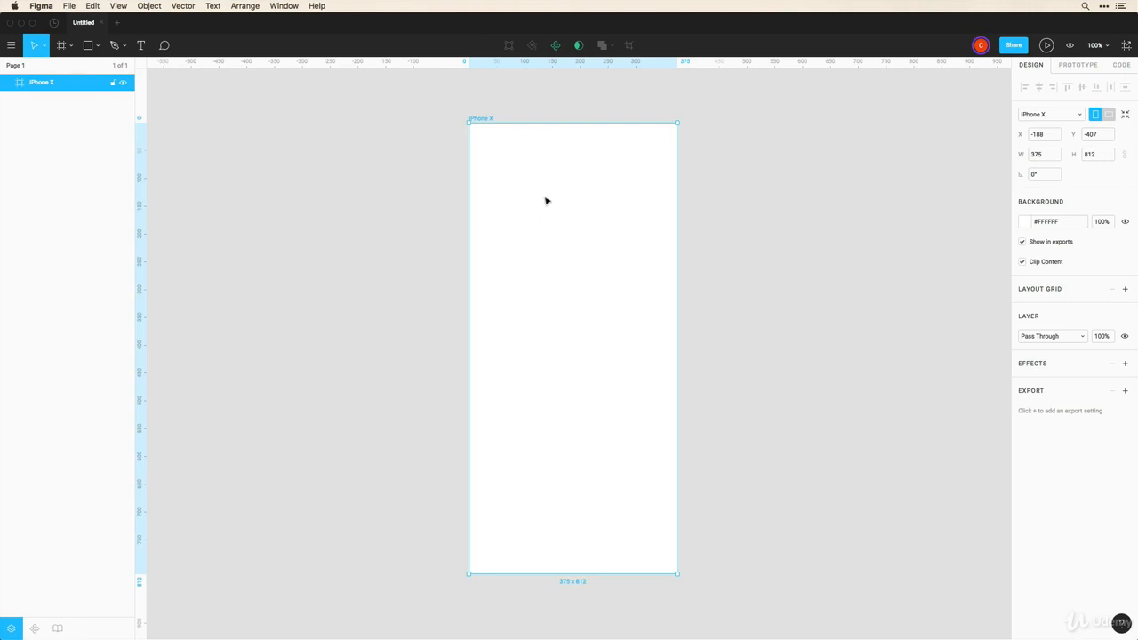
click(417, 162)
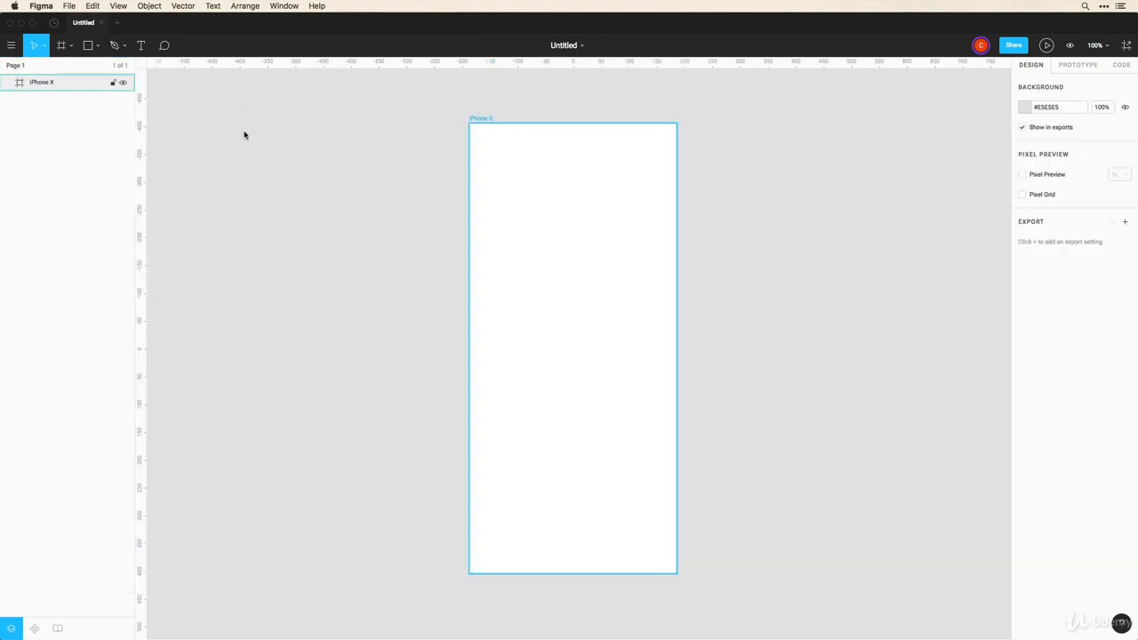
click(479, 124)
drag(479, 125, 437, 129)
click(450, 129)
click(350, 183)
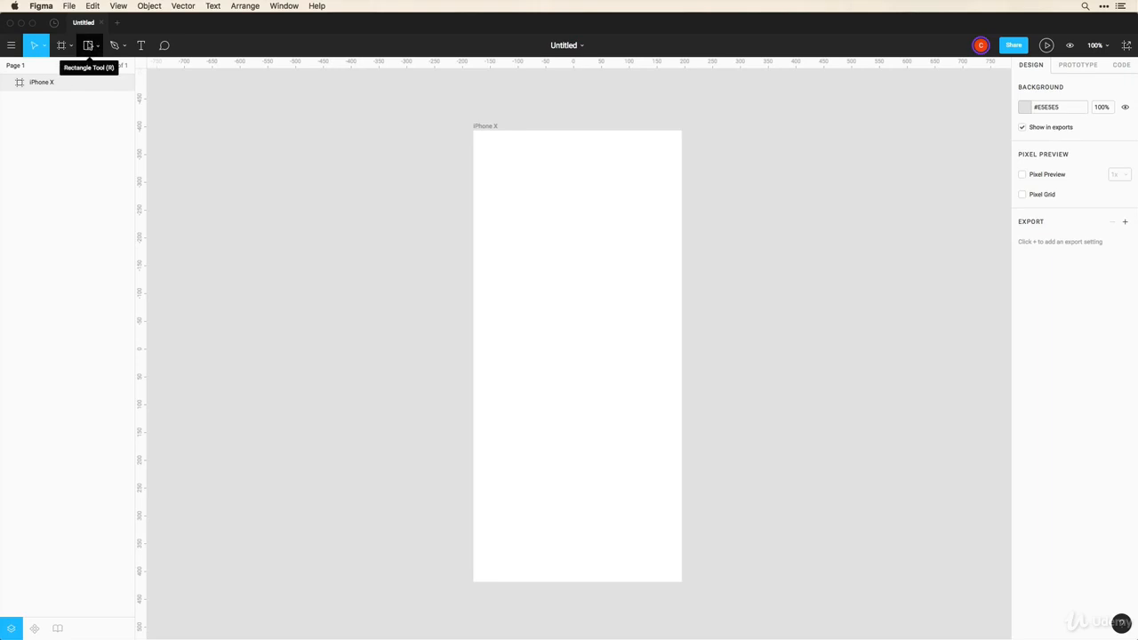
- Draw a full-width rectangle about 375 × 149 near the frame's upper end and a circle about 269 × 269 centred below it
click(88, 47)
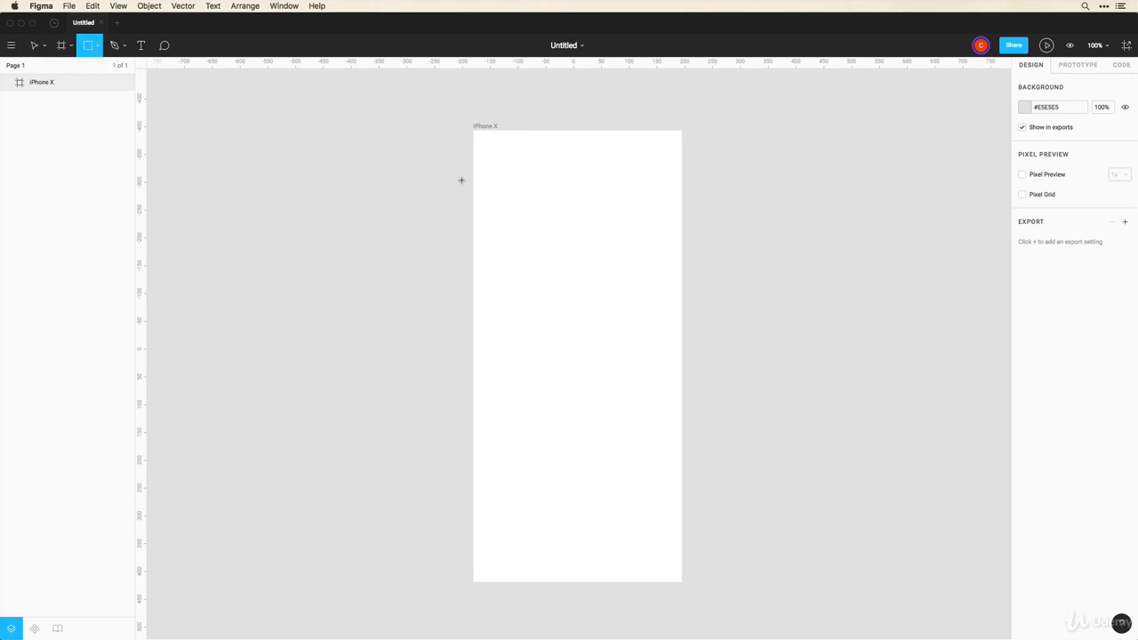
drag(474, 173, 681, 256)
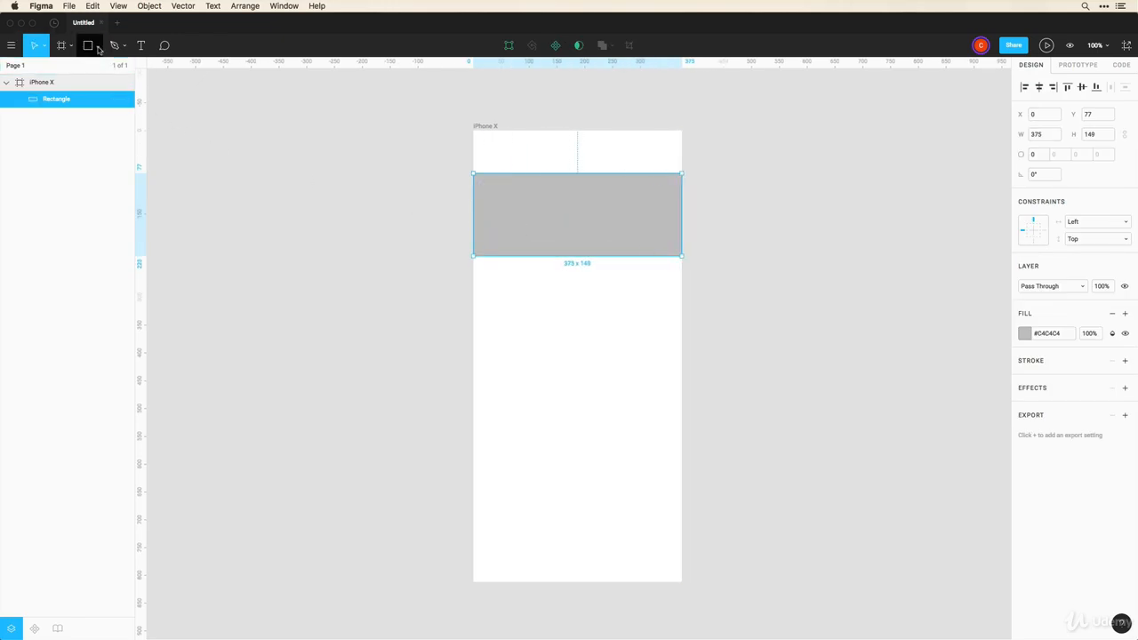
click(98, 48)
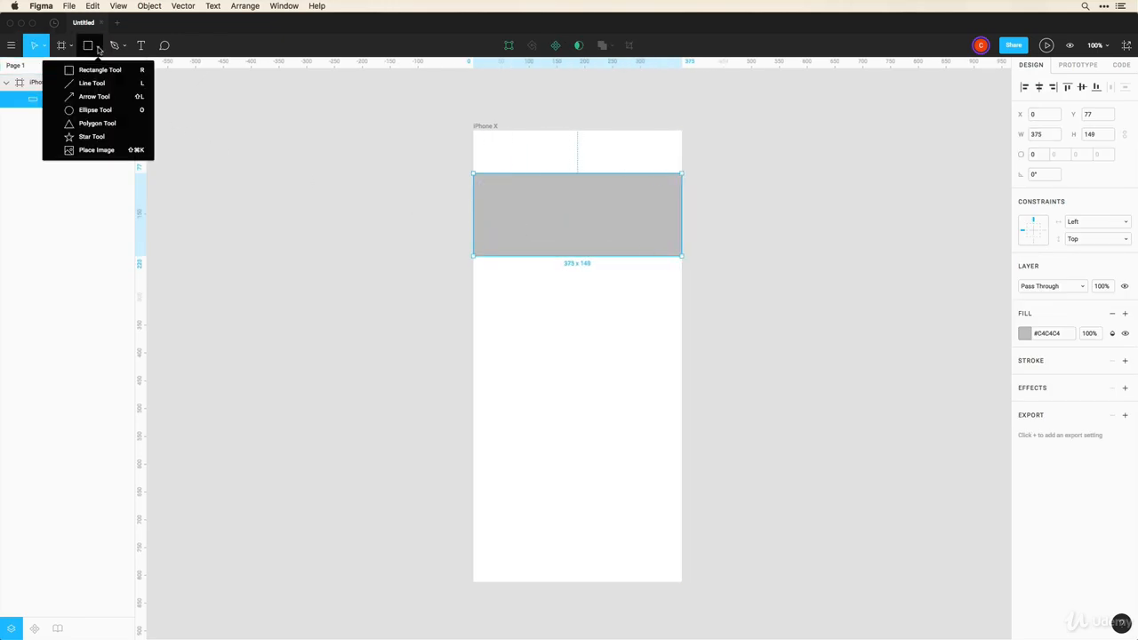
click(98, 110)
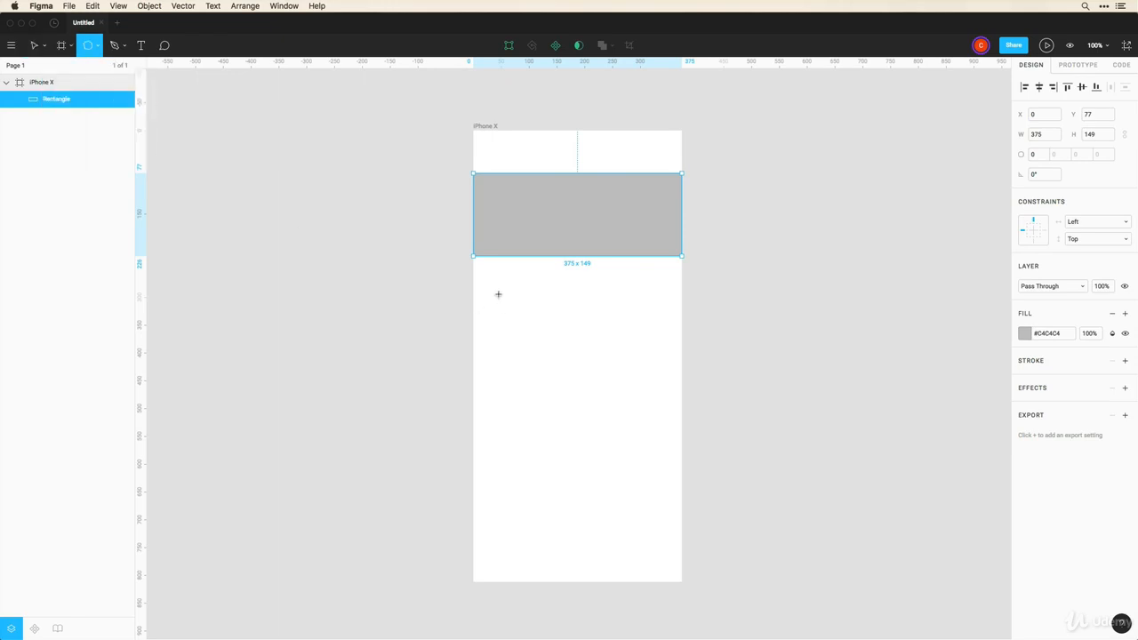
mouse_move(498, 294)
mouse_down()
mouse_move(581, 378)
mouse_move(628, 447)
mouse_move(620, 432)
mouse_up()
key(shift)
mouse_move(585, 395)
mouse_down()
mouse_move(589, 386)
mouse_move(577, 387)
mouse_up()
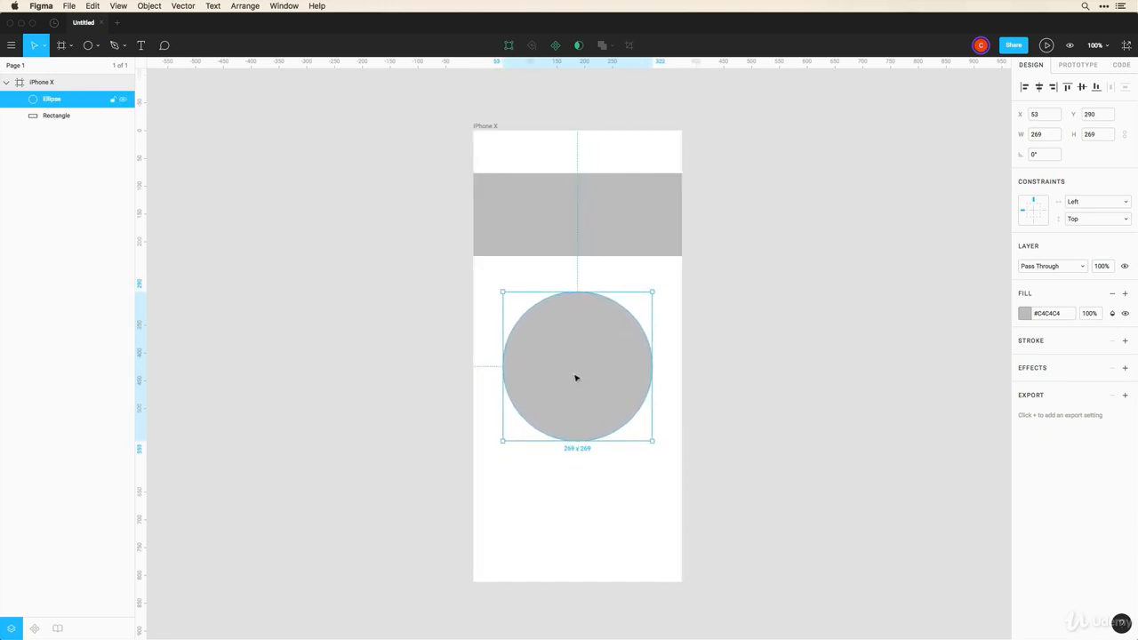
- Enlarge the circle slightly with the Scale tool, and move both shapes up so the rectangle meets the frame's upper edge
click(96, 45)
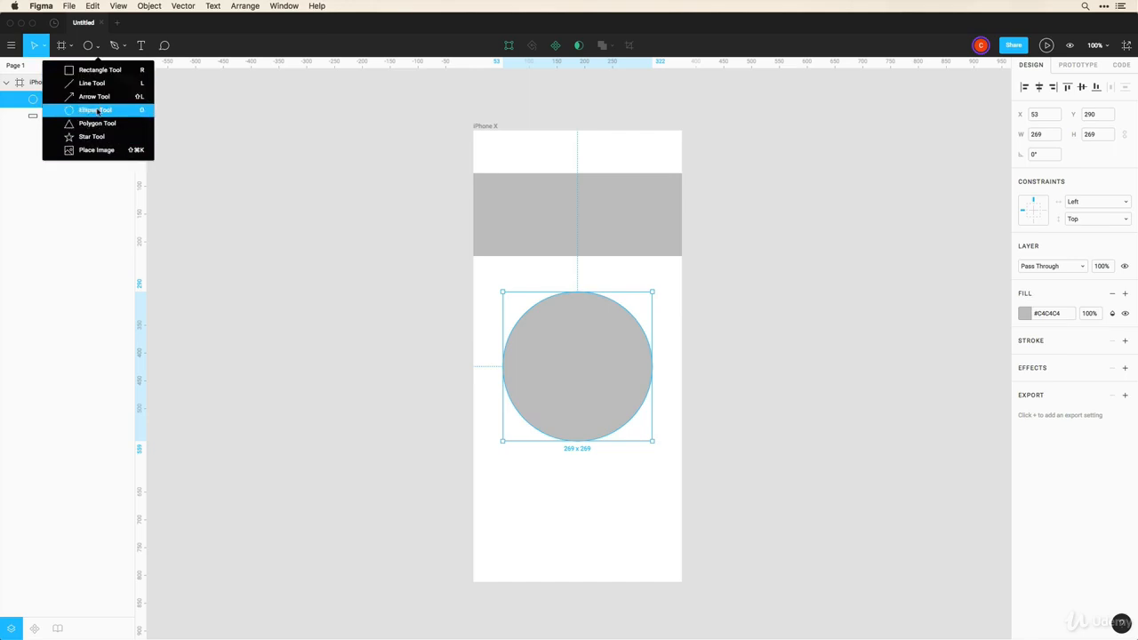
click(365, 297)
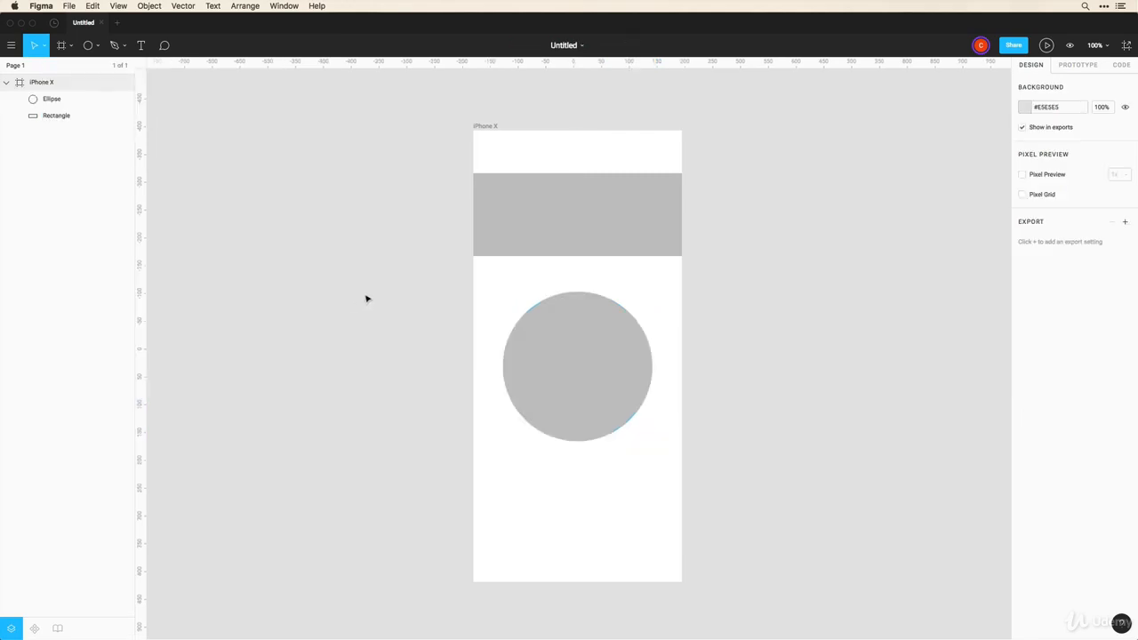
click(584, 326)
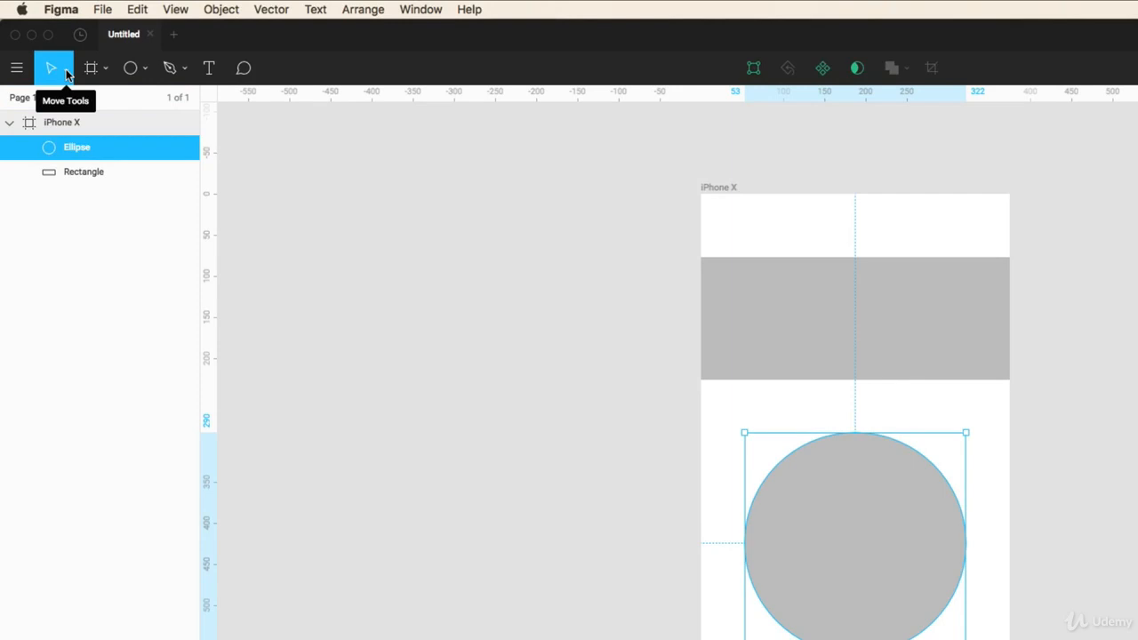
click(67, 74)
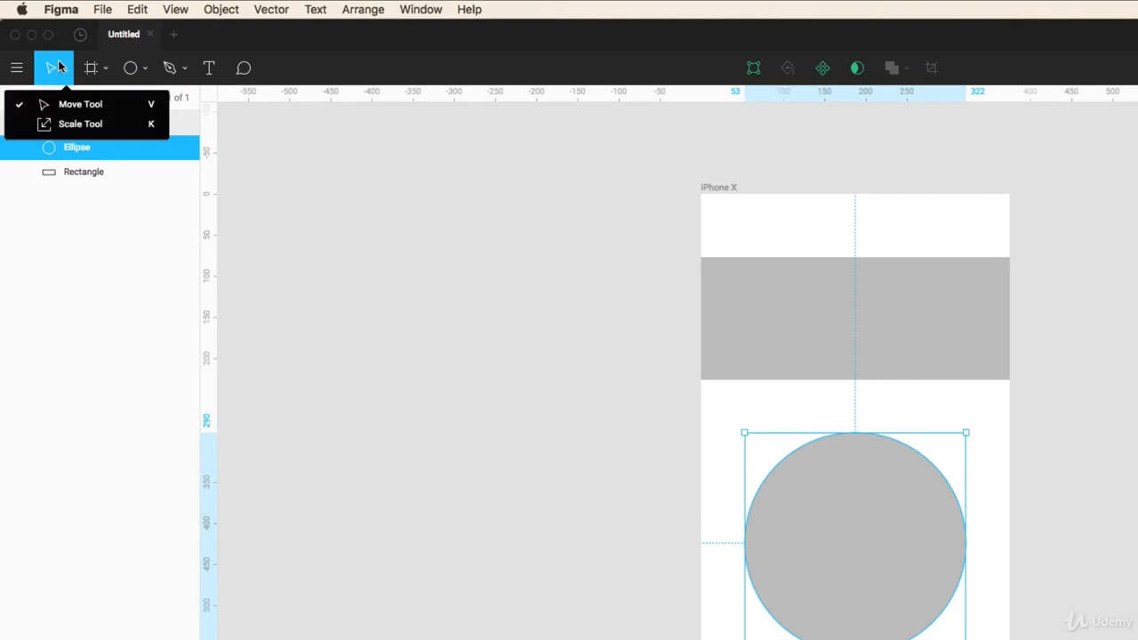
click(69, 132)
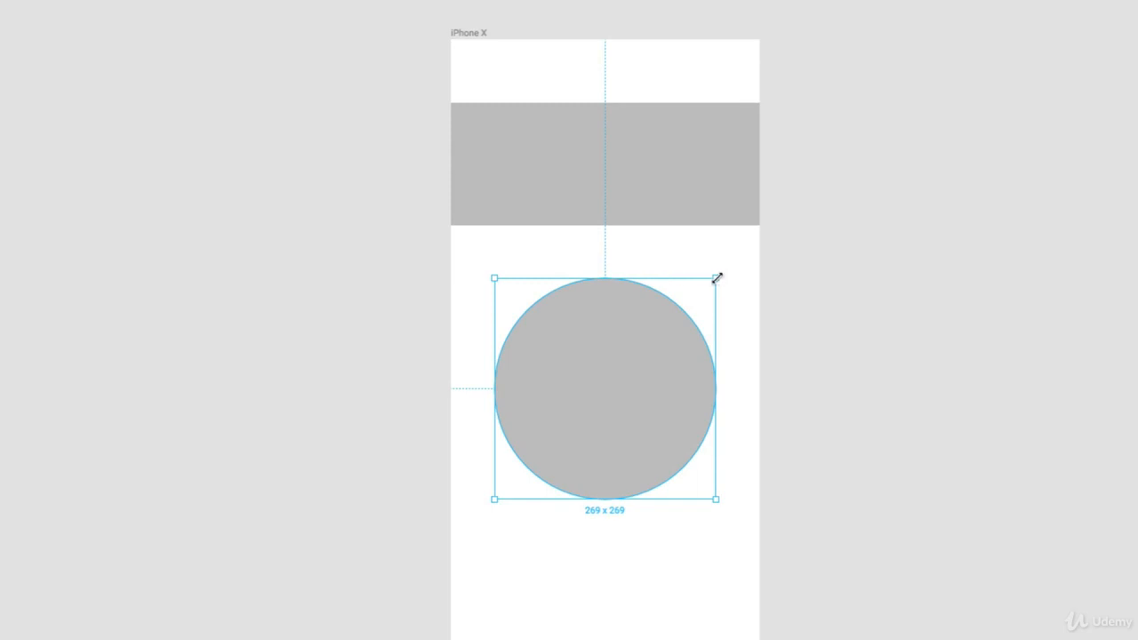
drag(716, 278, 724, 307)
drag(621, 363, 617, 341)
drag(662, 557, 542, 188)
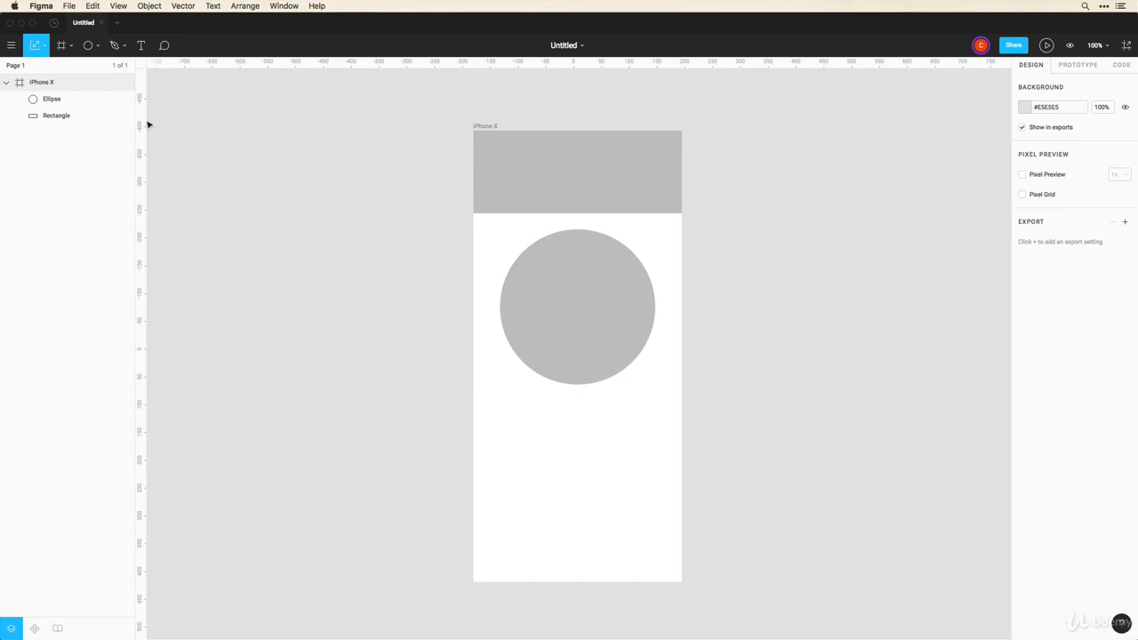
- Draw a closed heart outline below the circle with the Pen tool, shaping both lobes with the curve handles
click(114, 46)
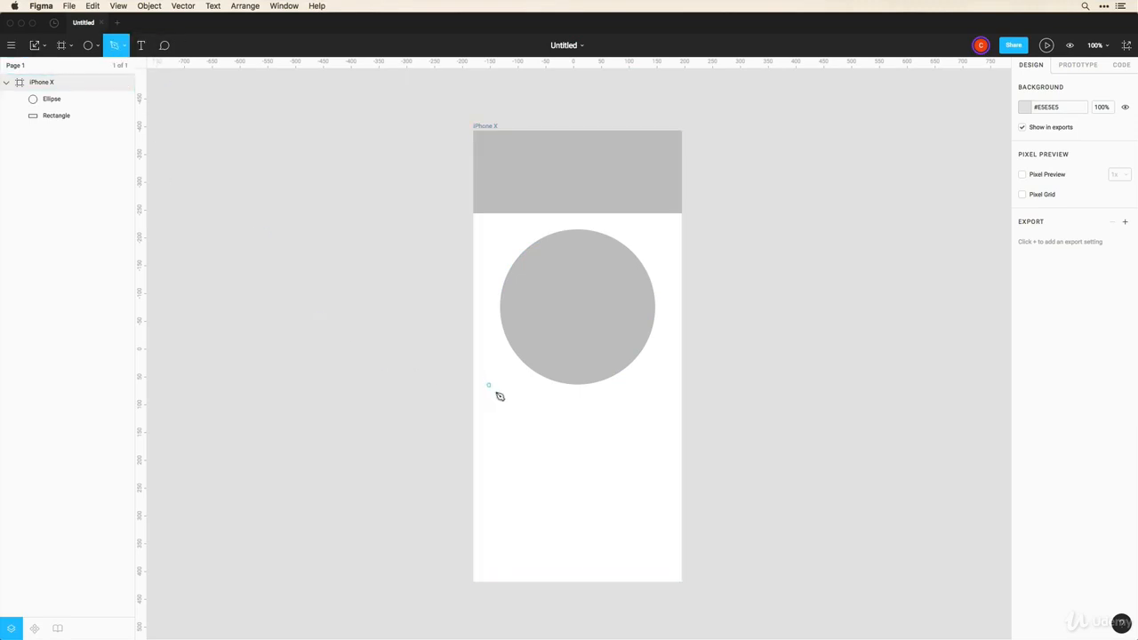
click(579, 427)
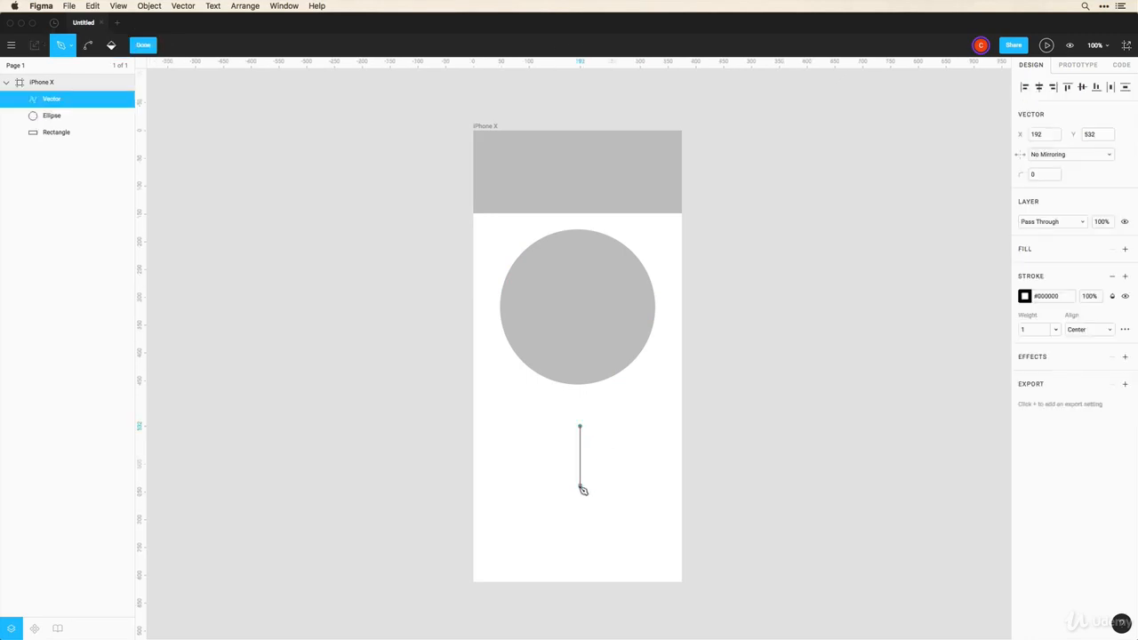
drag(580, 488, 604, 464)
key(alt)
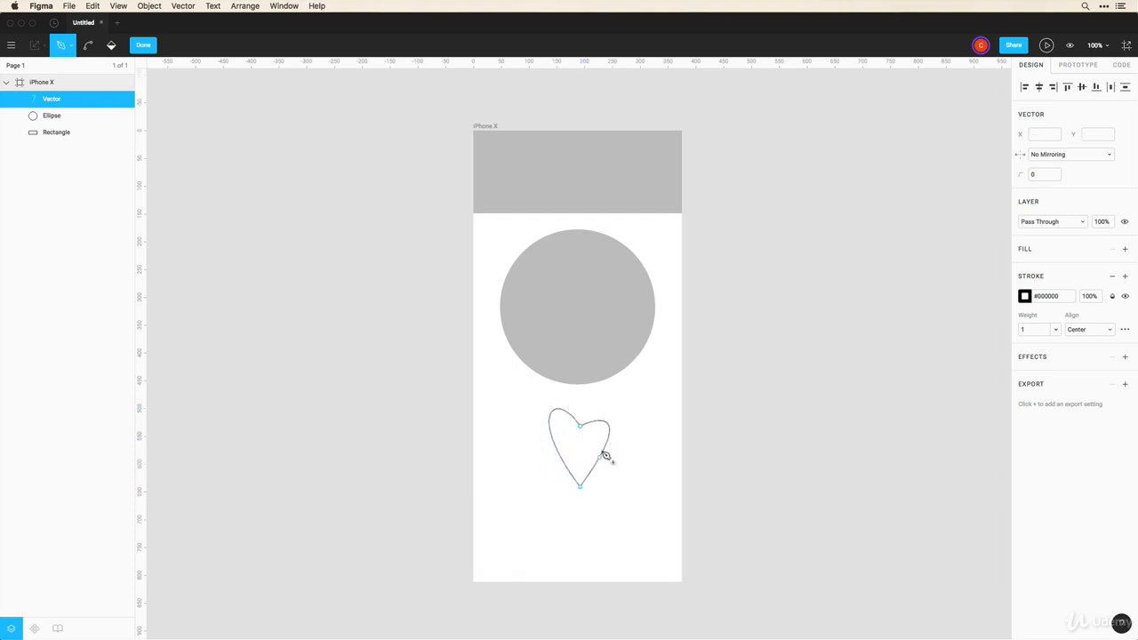
click(581, 427)
drag(604, 418, 655, 433)
drag(525, 415, 502, 430)
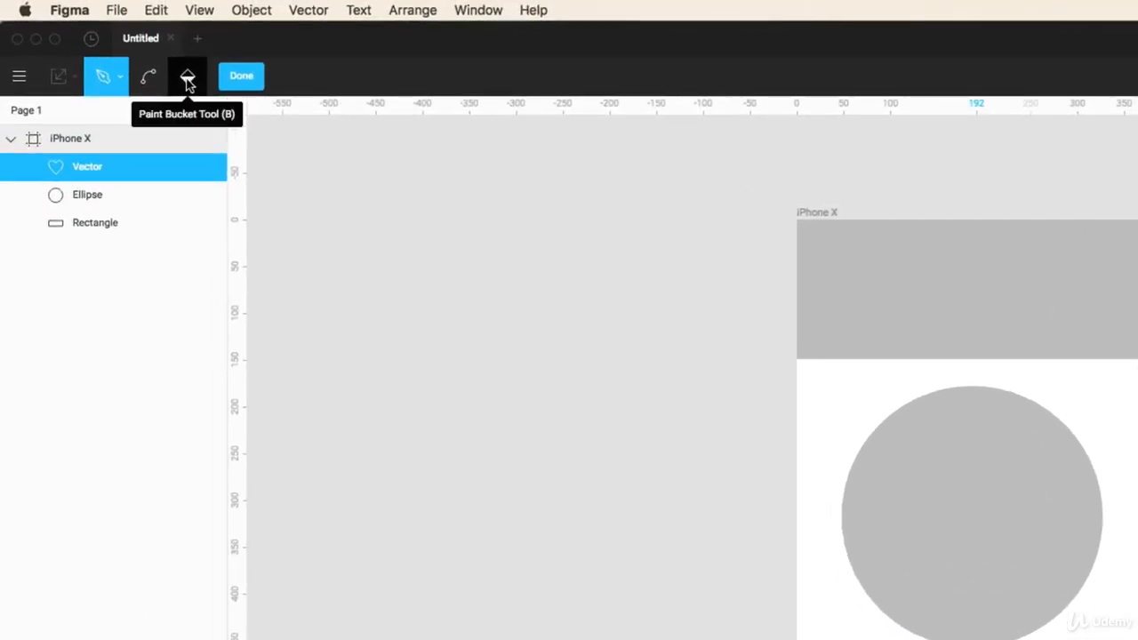
- Fill the heart using the Paint Bucket tool, bend its upper centre point into a smooth curve, and finish vector editing
click(187, 78)
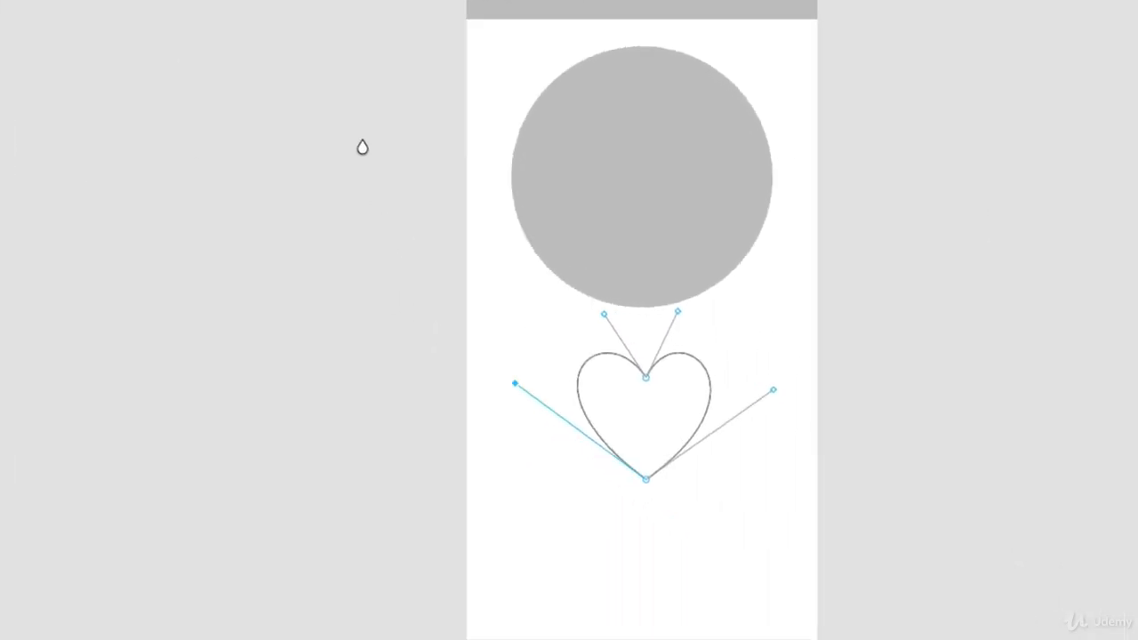
click(630, 409)
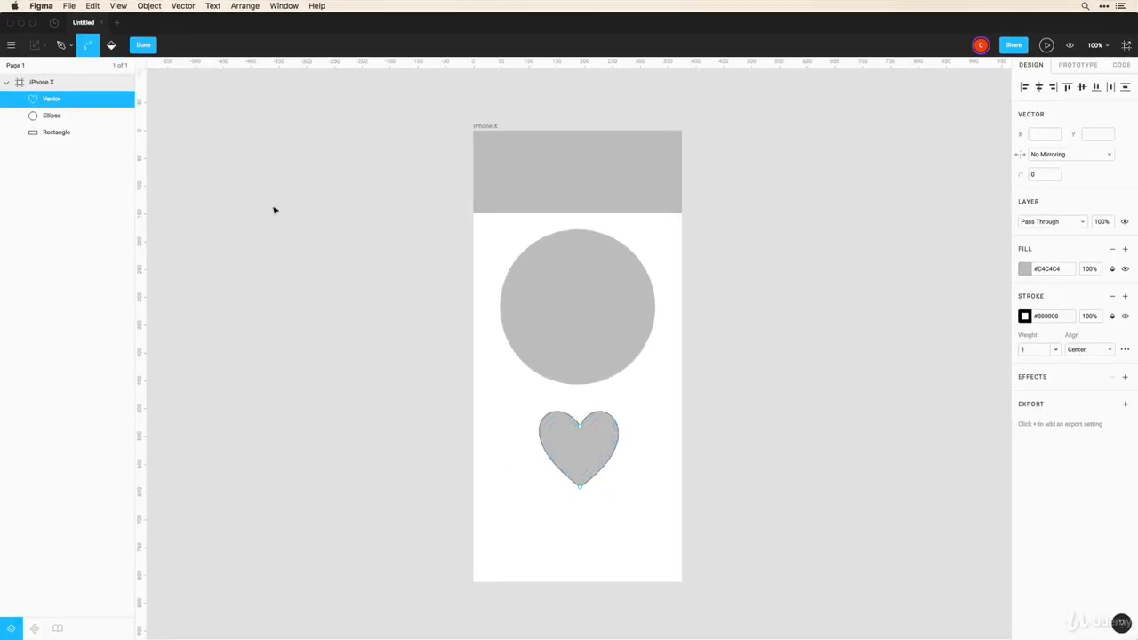
click(580, 428)
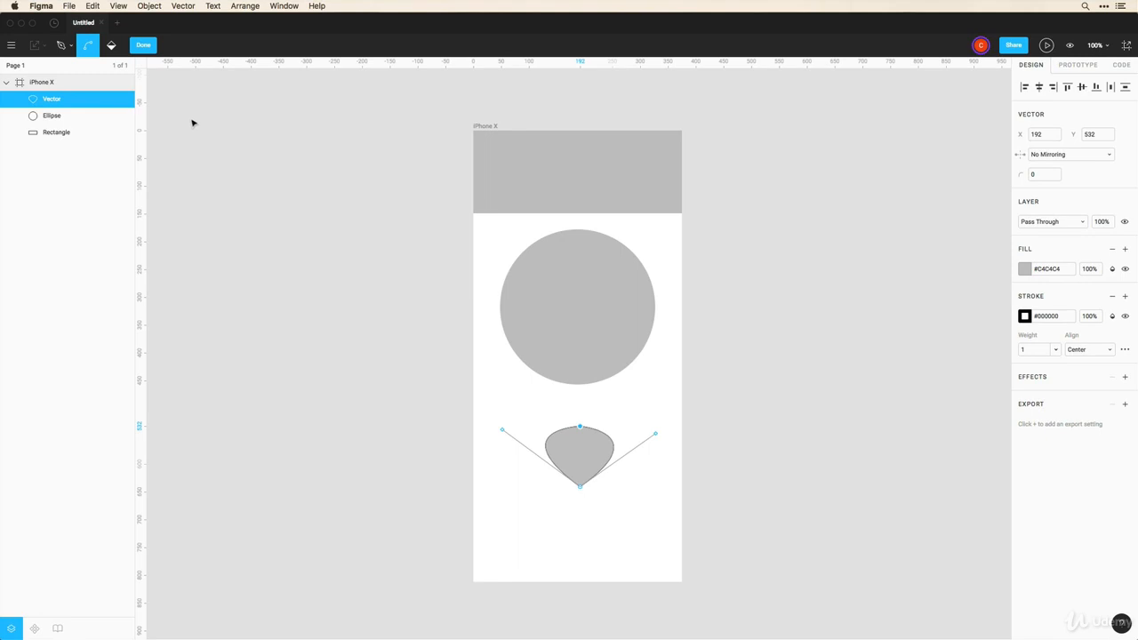
click(72, 50)
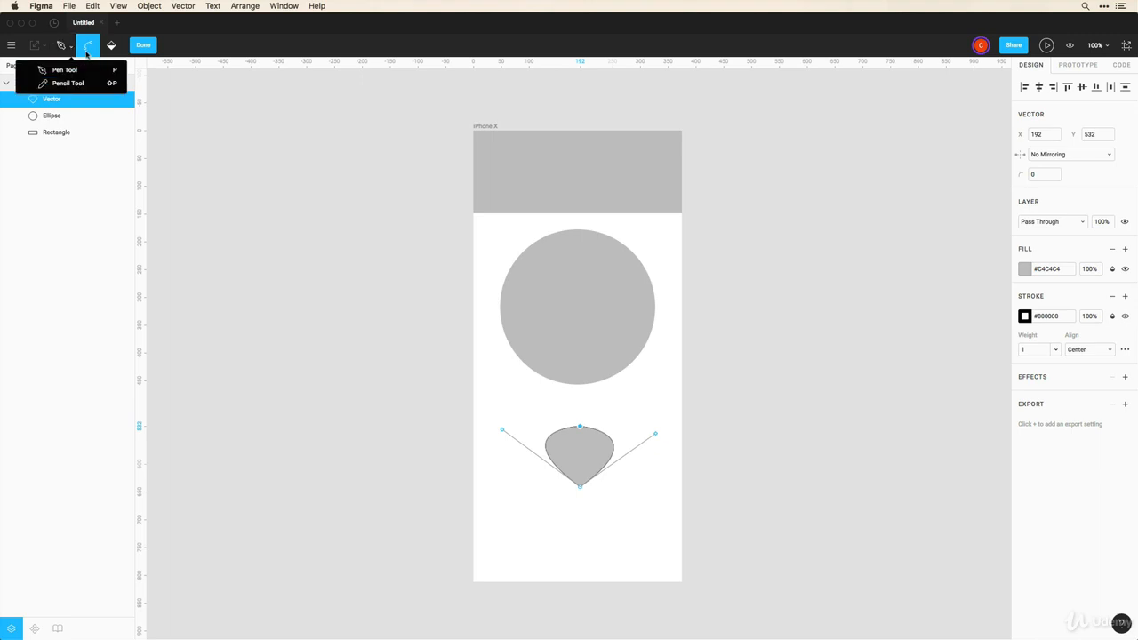
click(143, 45)
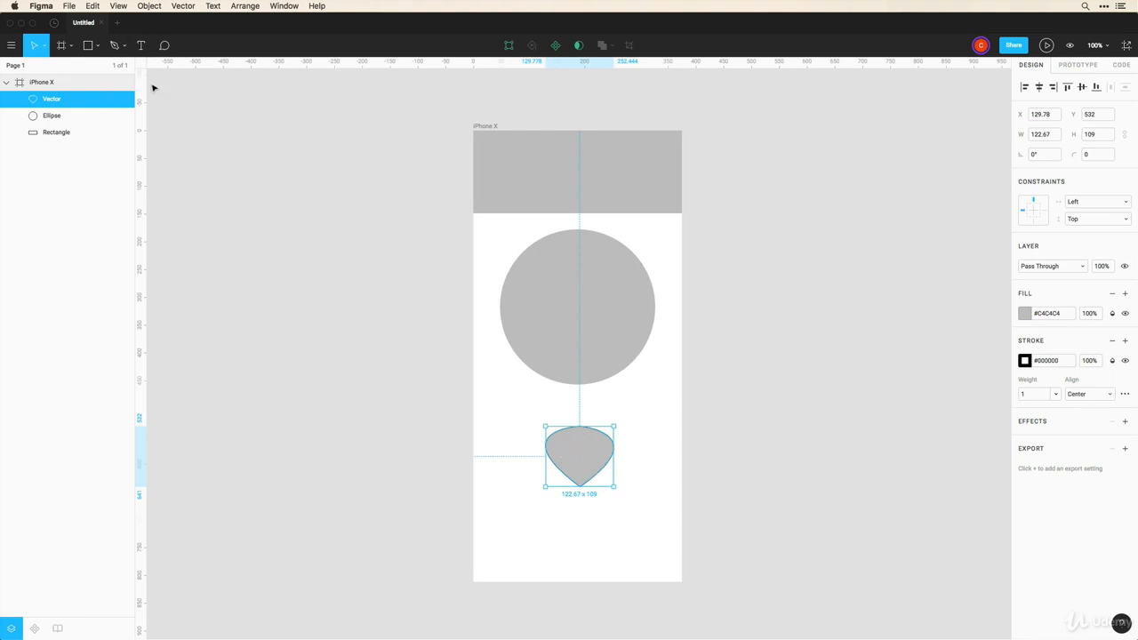
- Handwrite a first name about 201 wide with the Pencil tool, between the circle and the filled vector shape
click(115, 46)
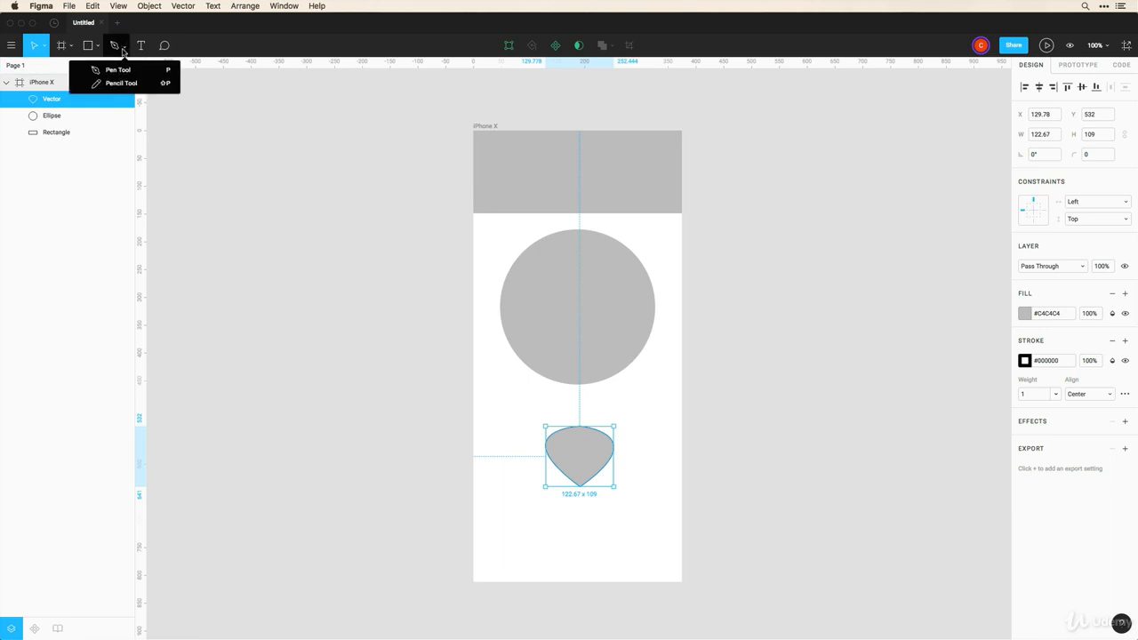
click(114, 83)
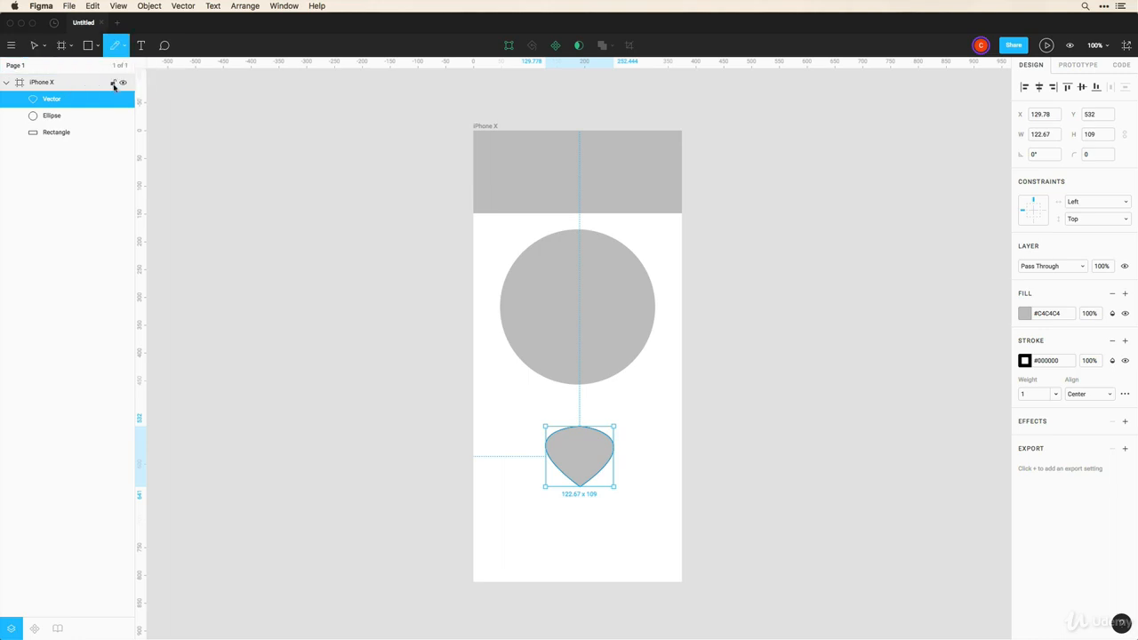
mouse_move(542, 390)
mouse_down()
mouse_move(525, 394)
mouse_move(618, 387)
mouse_move(617, 405)
mouse_up()
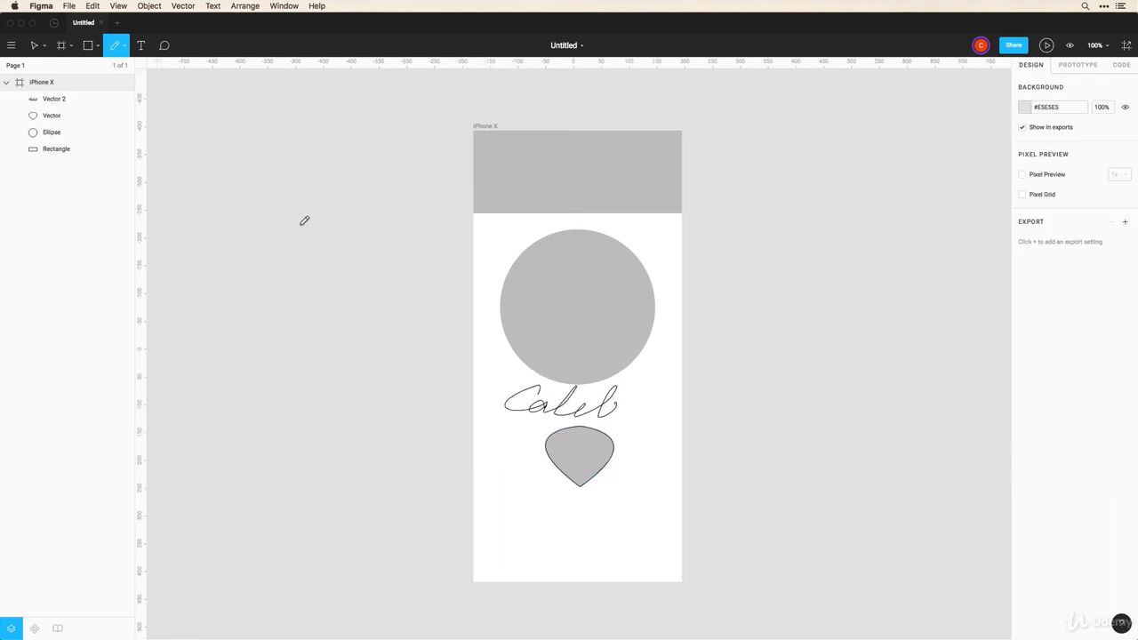
- Open the handwritten name for vector editing and move its points to reshape the strokes
click(34, 44)
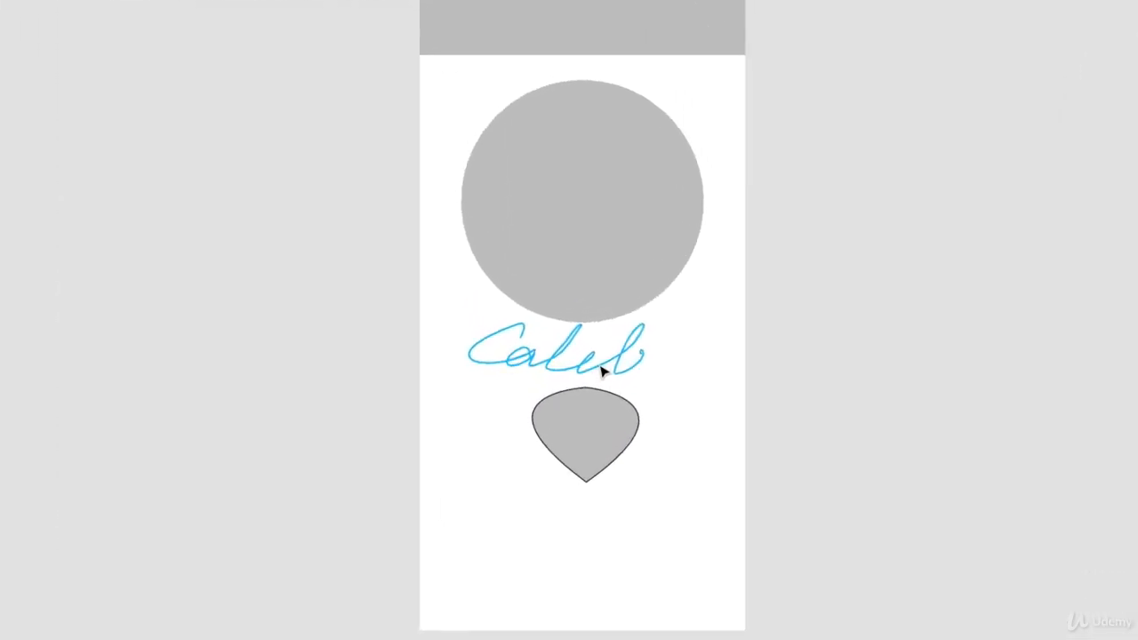
double_click(589, 411)
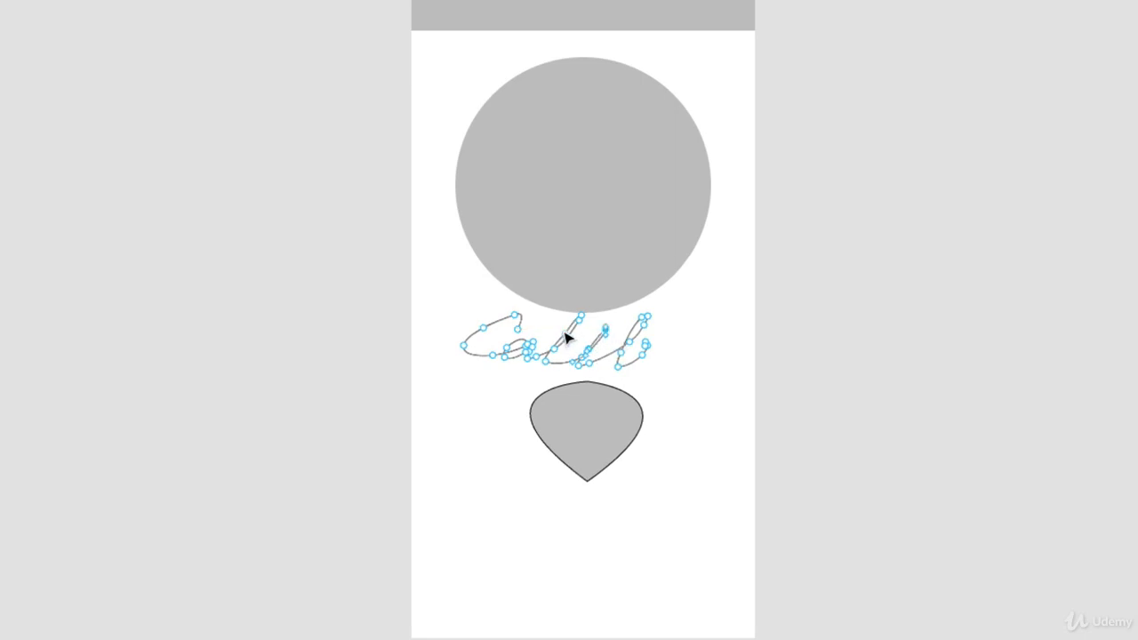
mouse_move(569, 335)
mouse_down()
mouse_move(500, 315)
mouse_move(475, 324)
mouse_up()
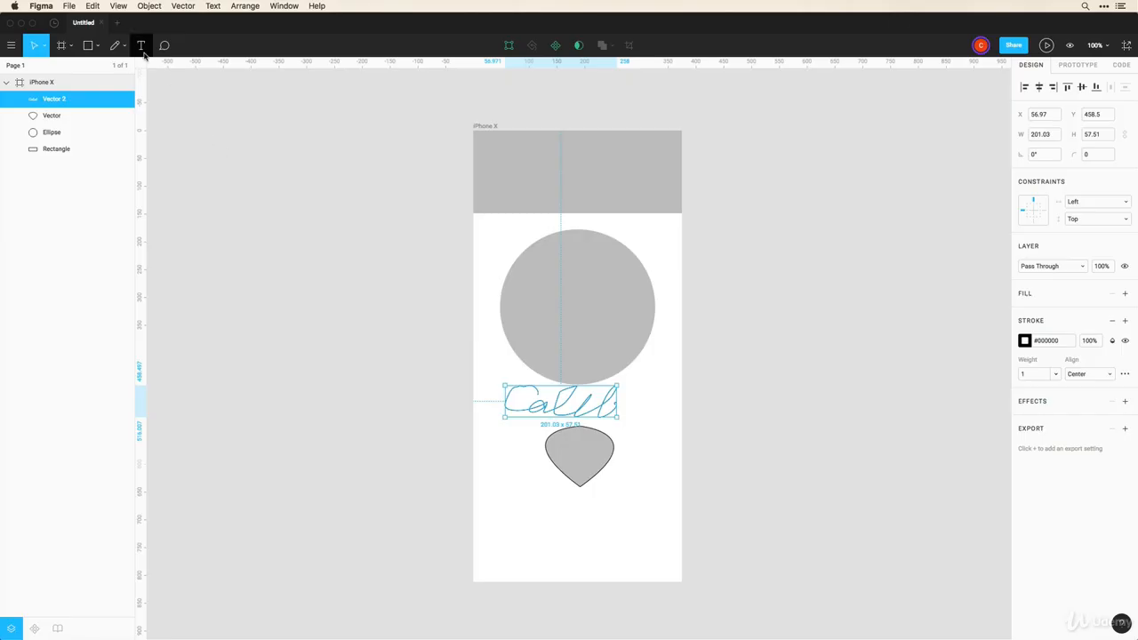
- Add the text "Navigation" inside the header rectangle and move it to roughly the horizontal centre of the header
click(141, 46)
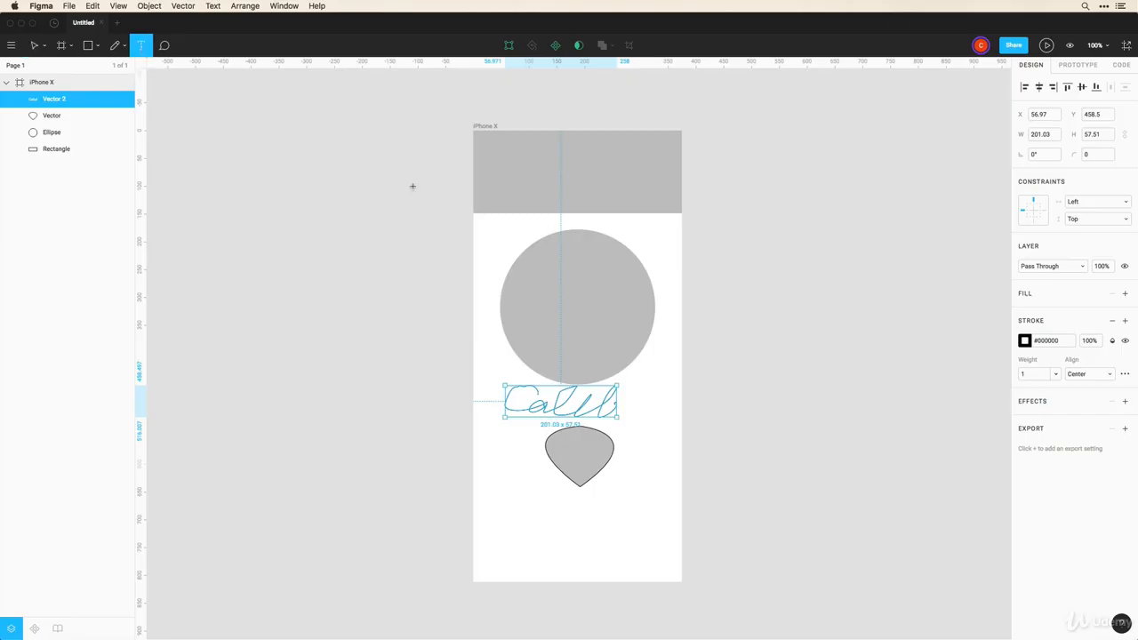
click(520, 174)
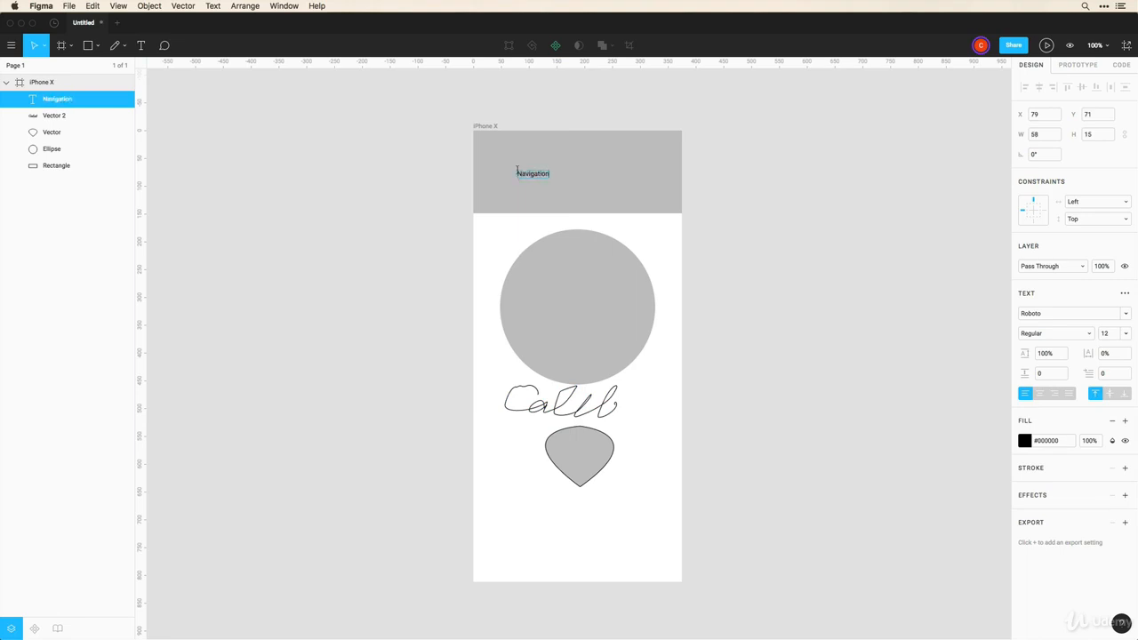
drag(533, 175, 574, 165)
- Draw a text box about 280 by 161 from the header down over the circle and leave it empty
key(t)
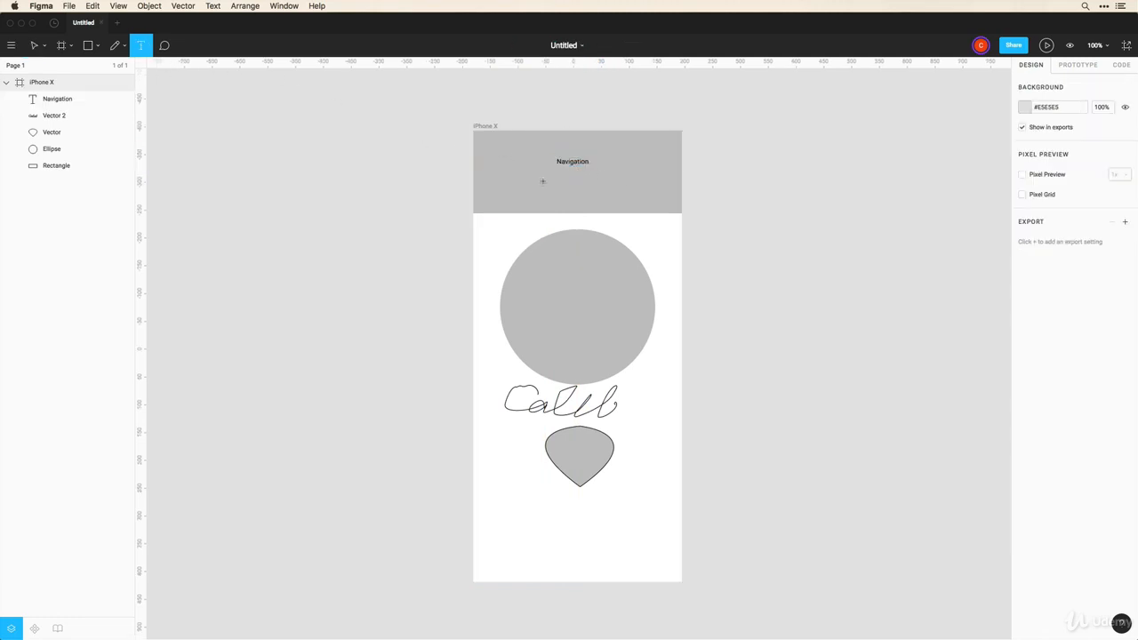
drag(498, 180, 655, 266)
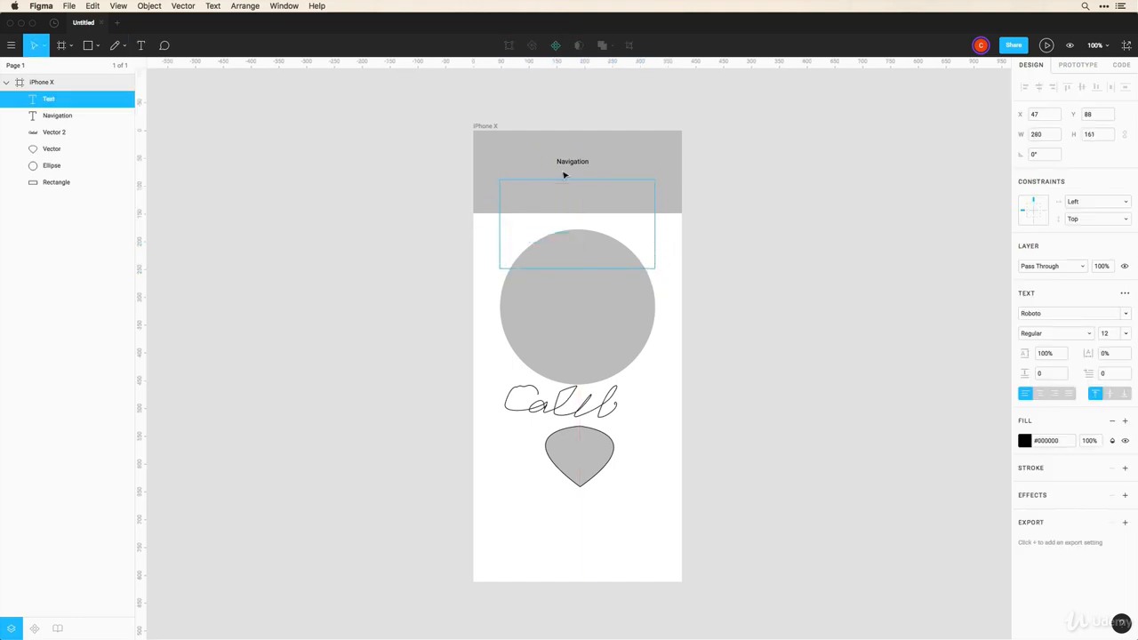
click(234, 158)
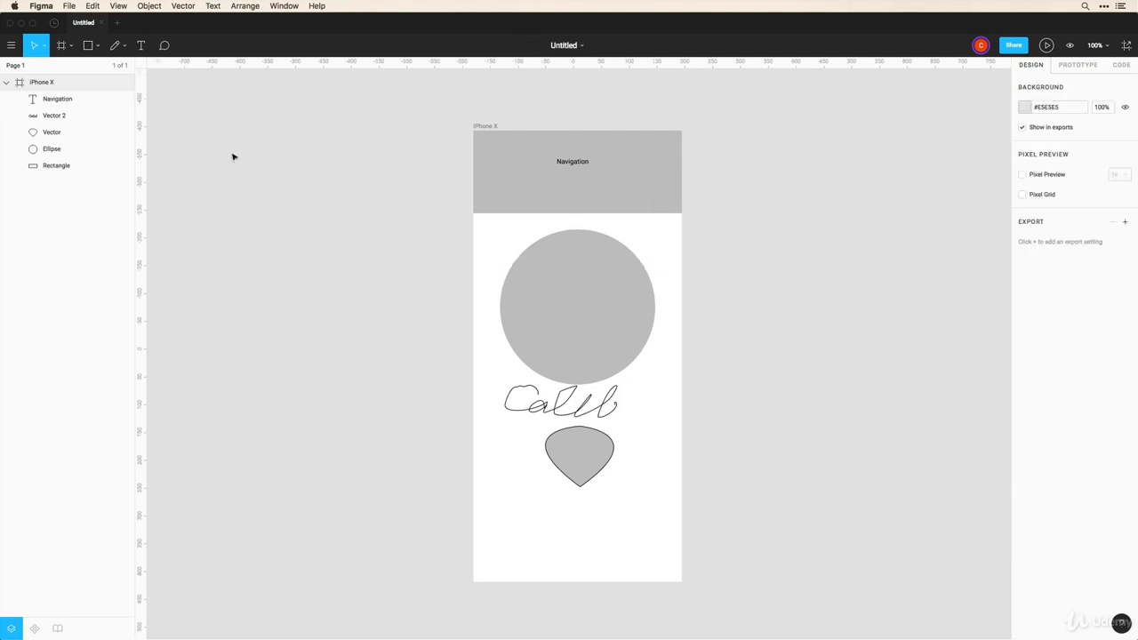
- Pin a comment on the circle reading "This circle needs some color" and post it
click(165, 45)
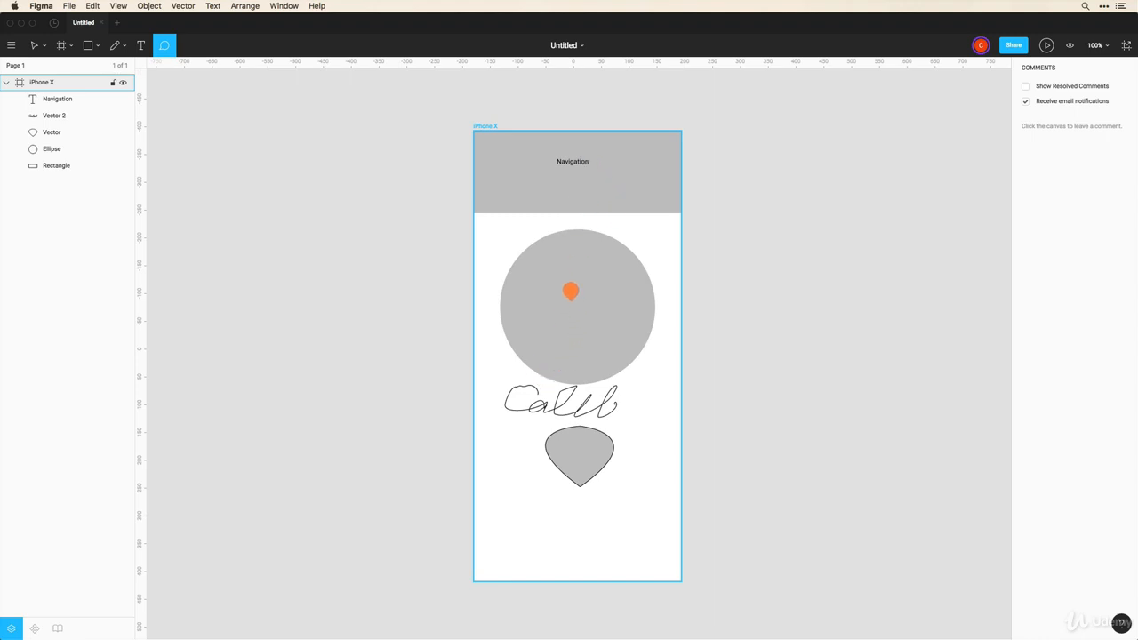
click(571, 292)
text(T)
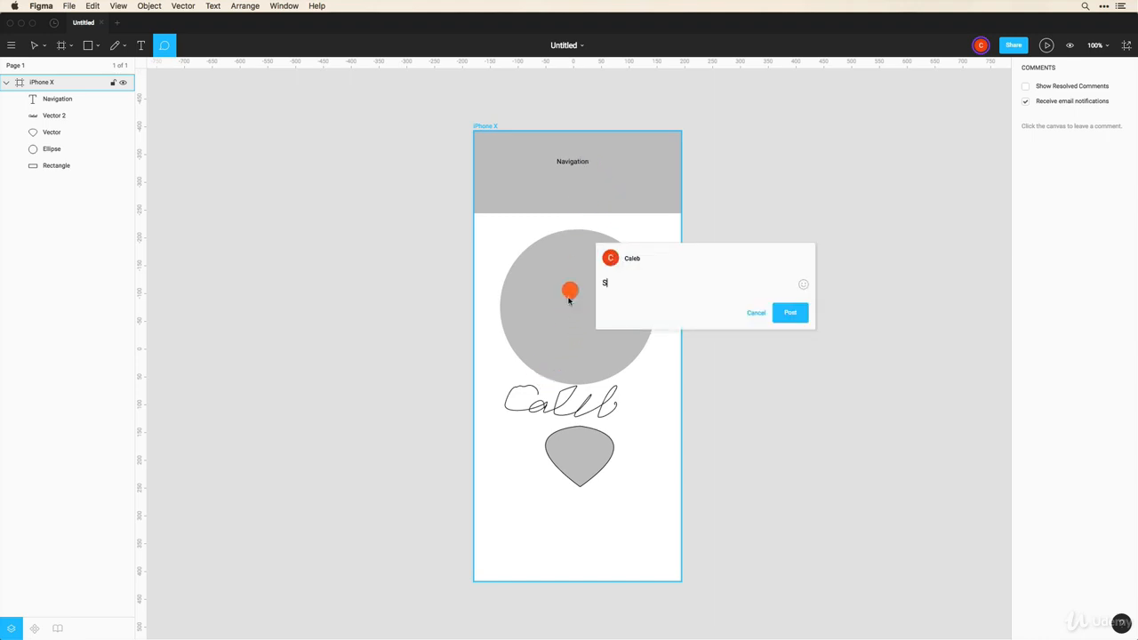
key(BackSpace)
text(This circle needs some color)
click(791, 314)
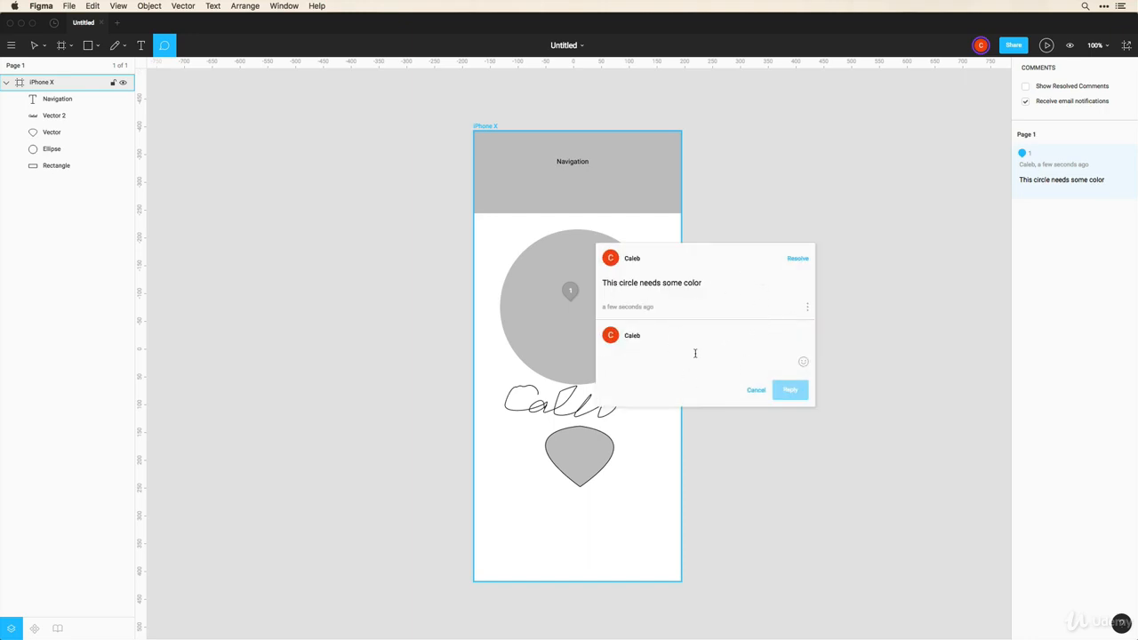
- Reopen the comment thread on the circle, mark it as resolved, and leave commenting mode for the Move tool
click(570, 291)
click(571, 291)
click(756, 389)
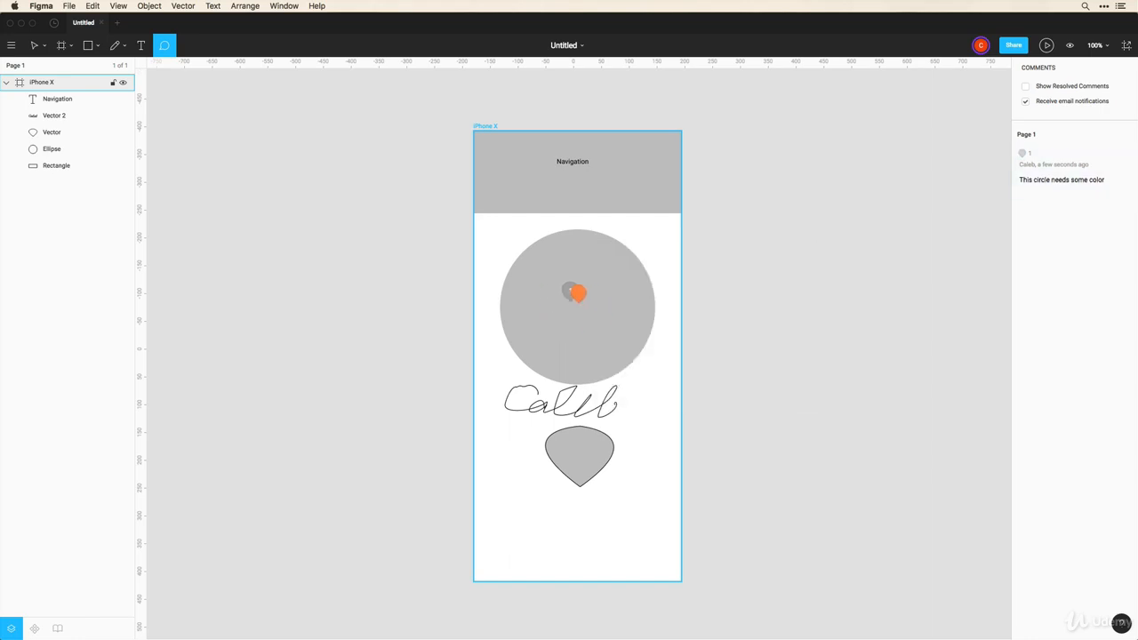
click(570, 292)
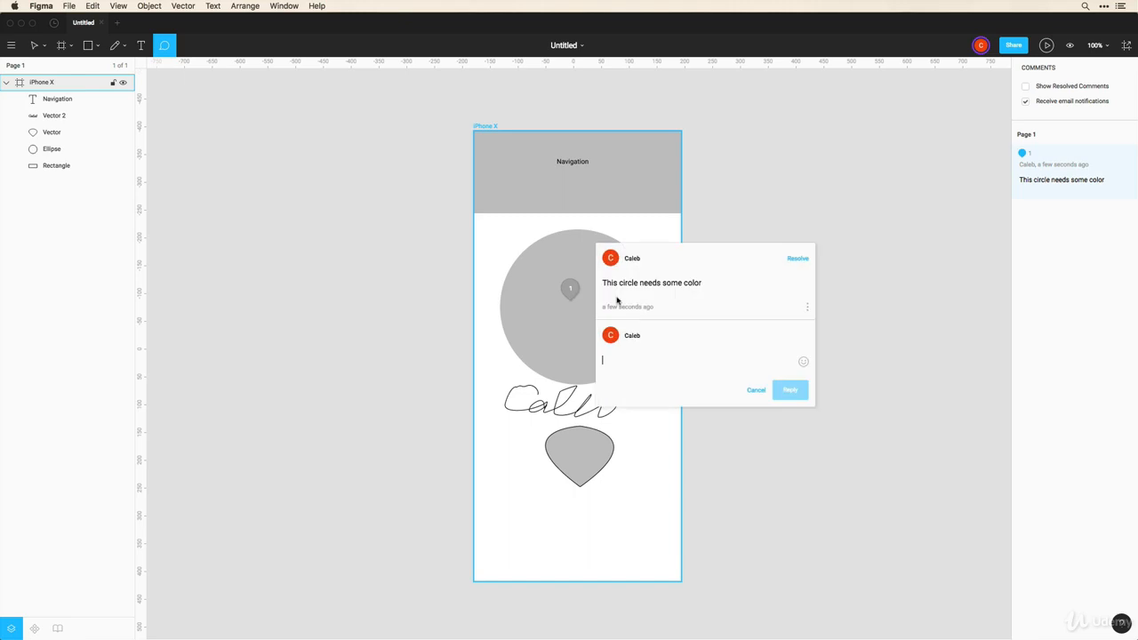
click(797, 259)
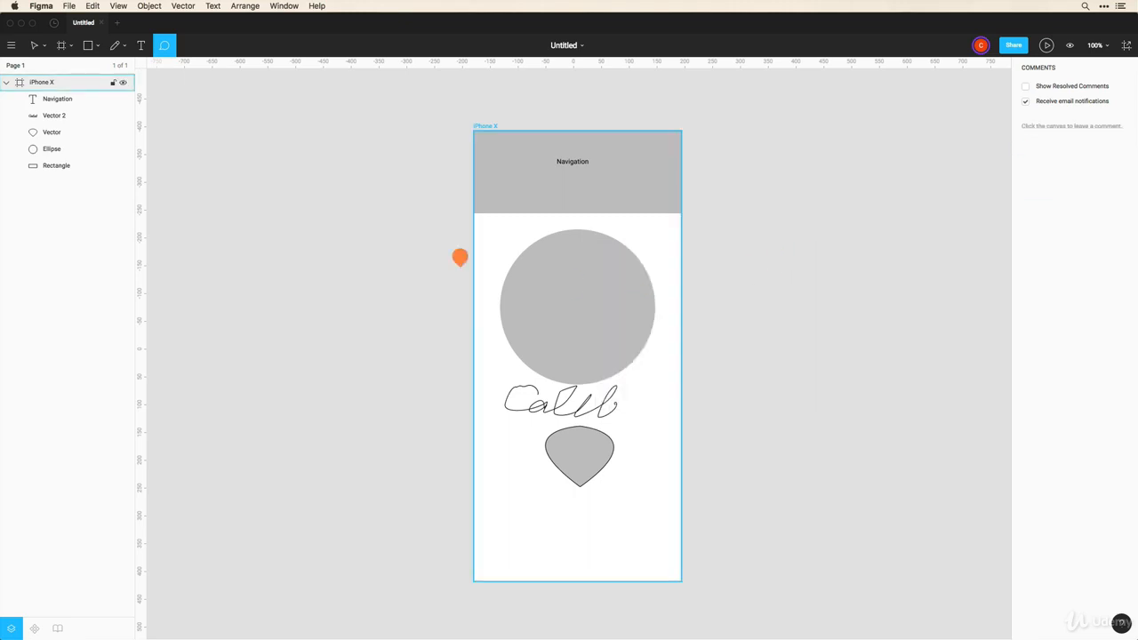
click(34, 45)
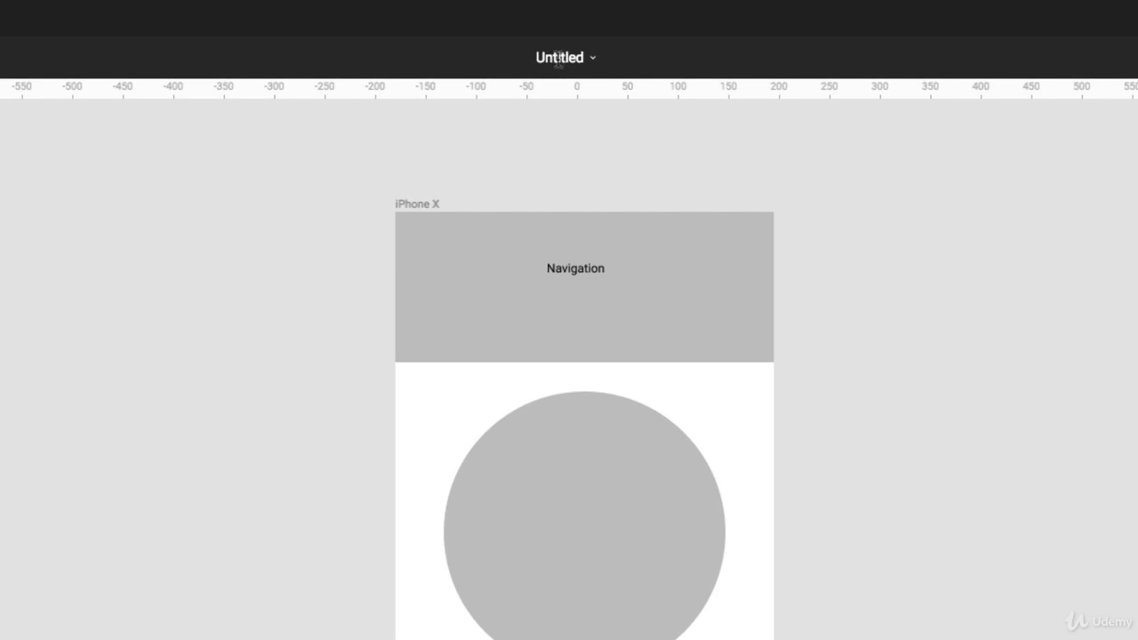
- Show the file's version history, compare the current version with the earlier saved one, and return to editing
click(590, 57)
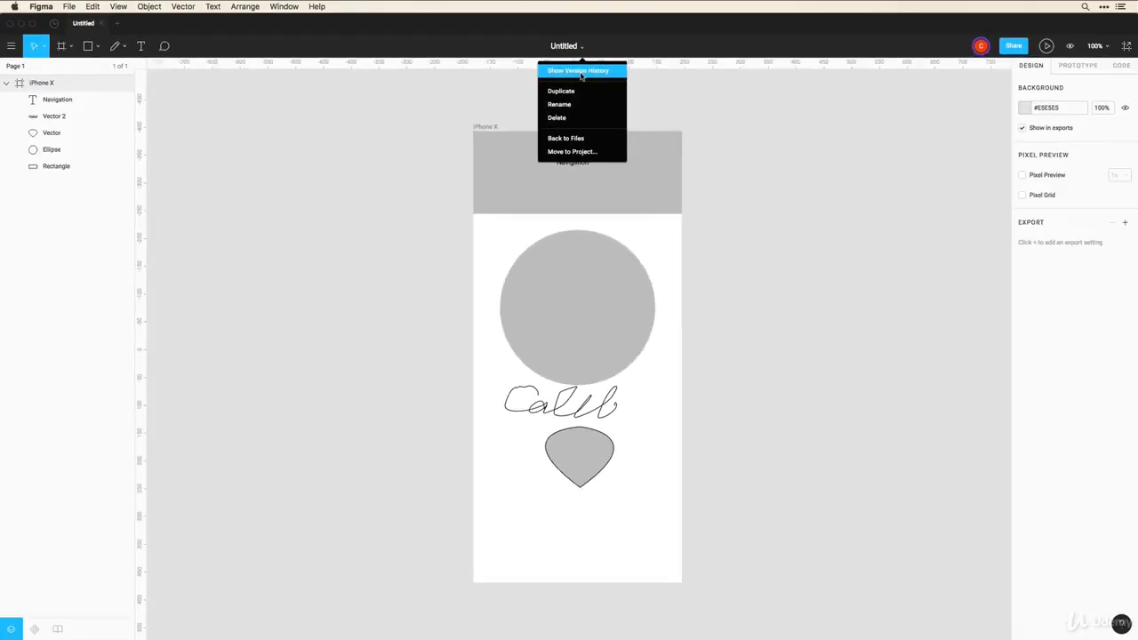
click(581, 71)
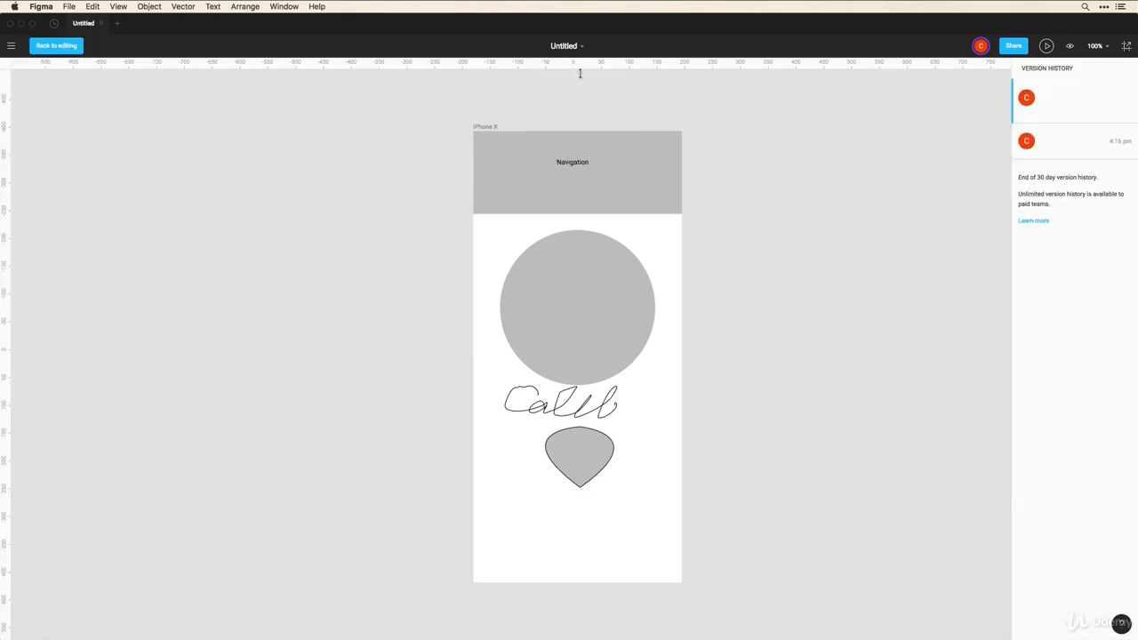
click(1057, 139)
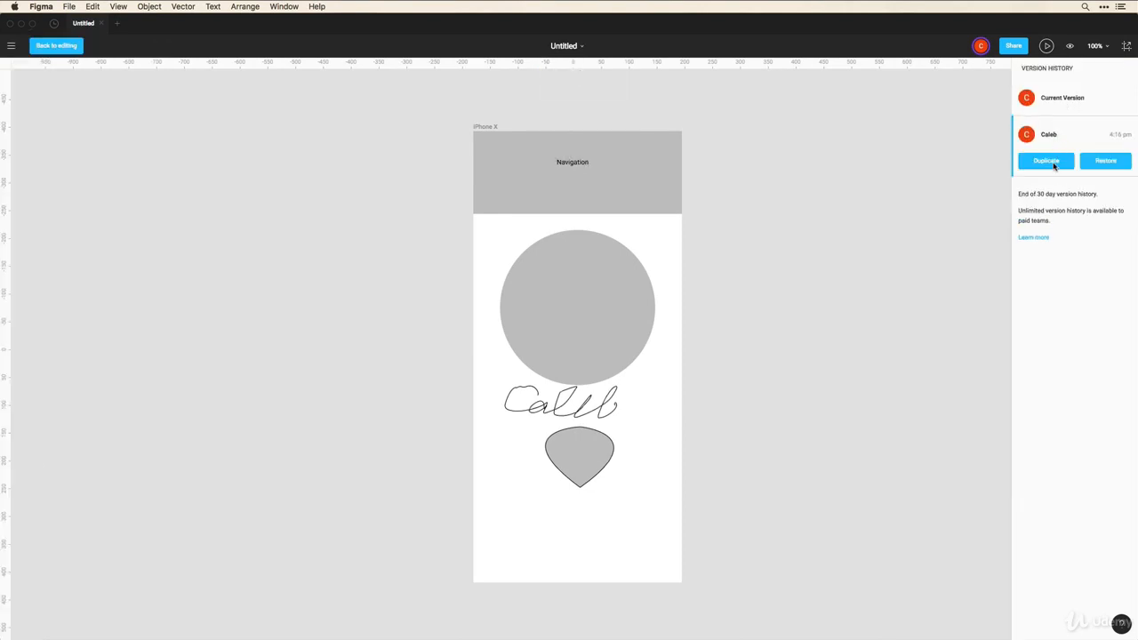
click(1062, 104)
click(1055, 129)
click(1056, 102)
click(1053, 135)
click(1062, 99)
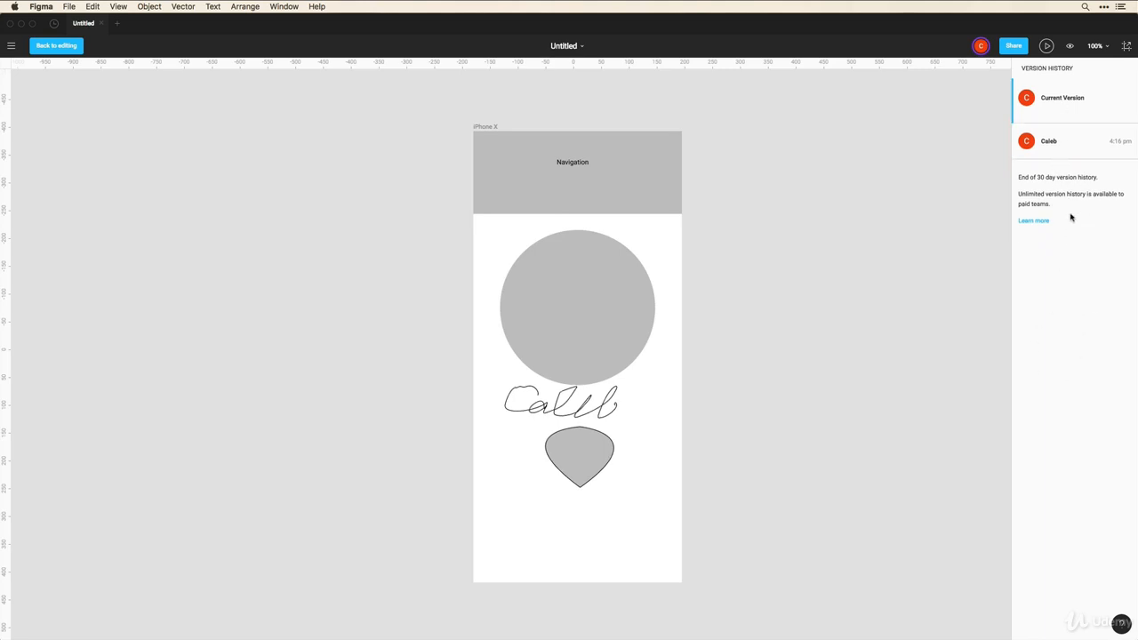
click(54, 48)
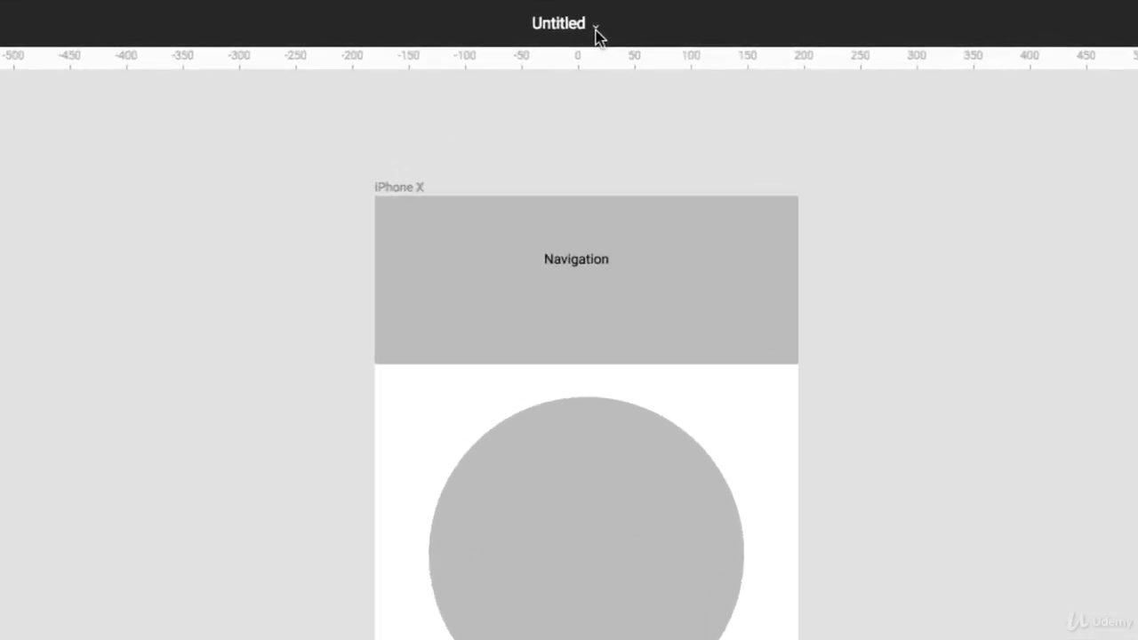
click(596, 29)
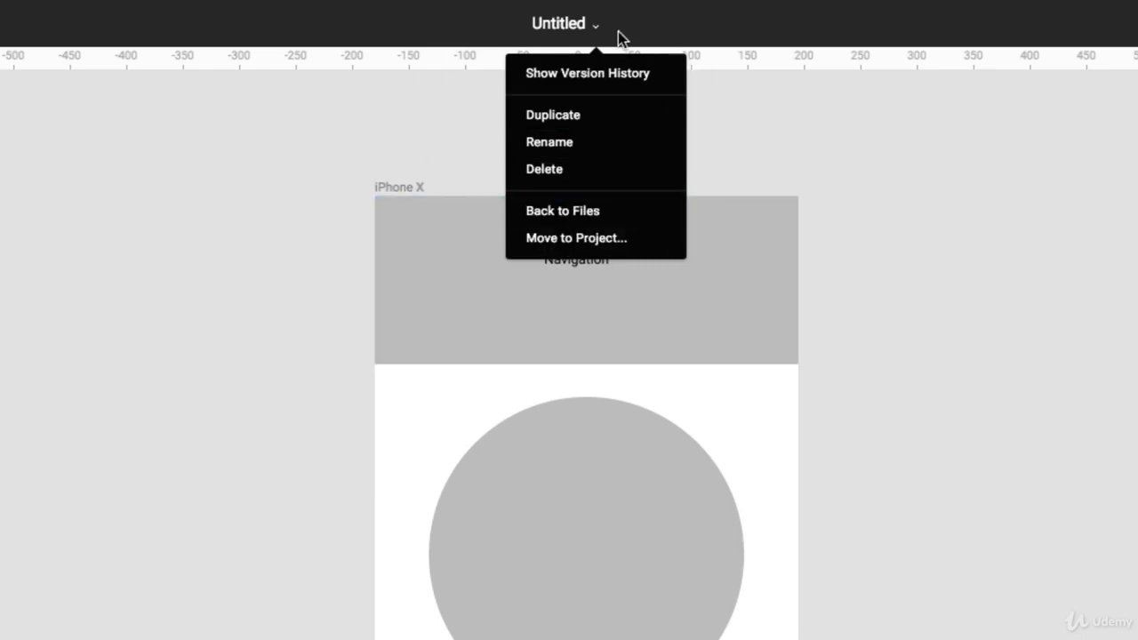
click(742, 126)
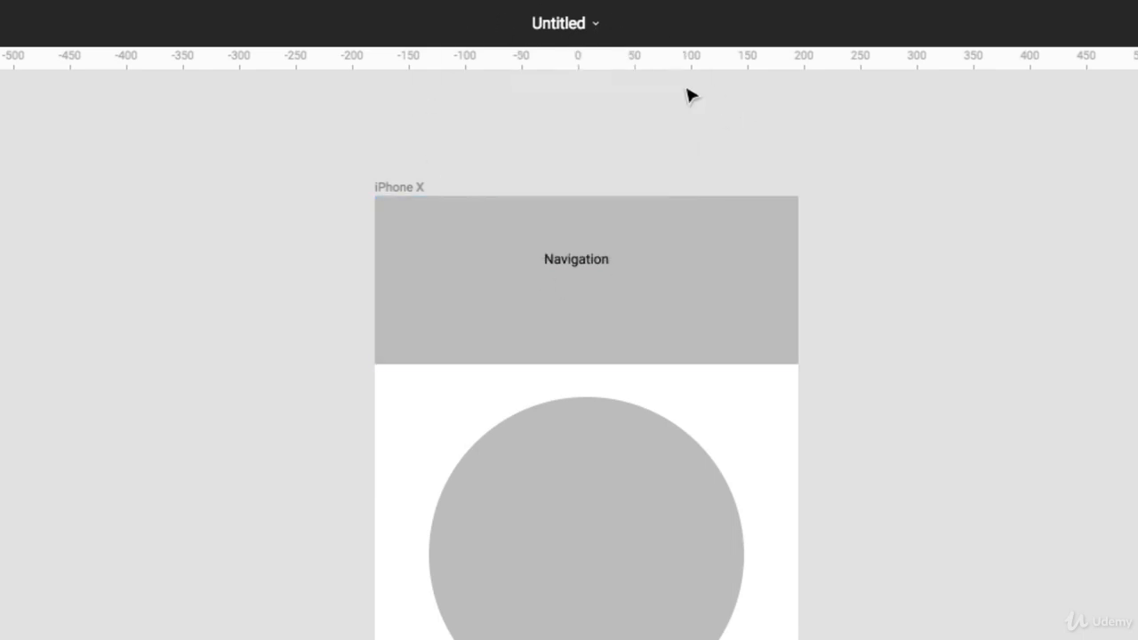
- Edit the circle's vector points, pulling the top and right points slightly inward to a shape about 272 by 275
click(591, 507)
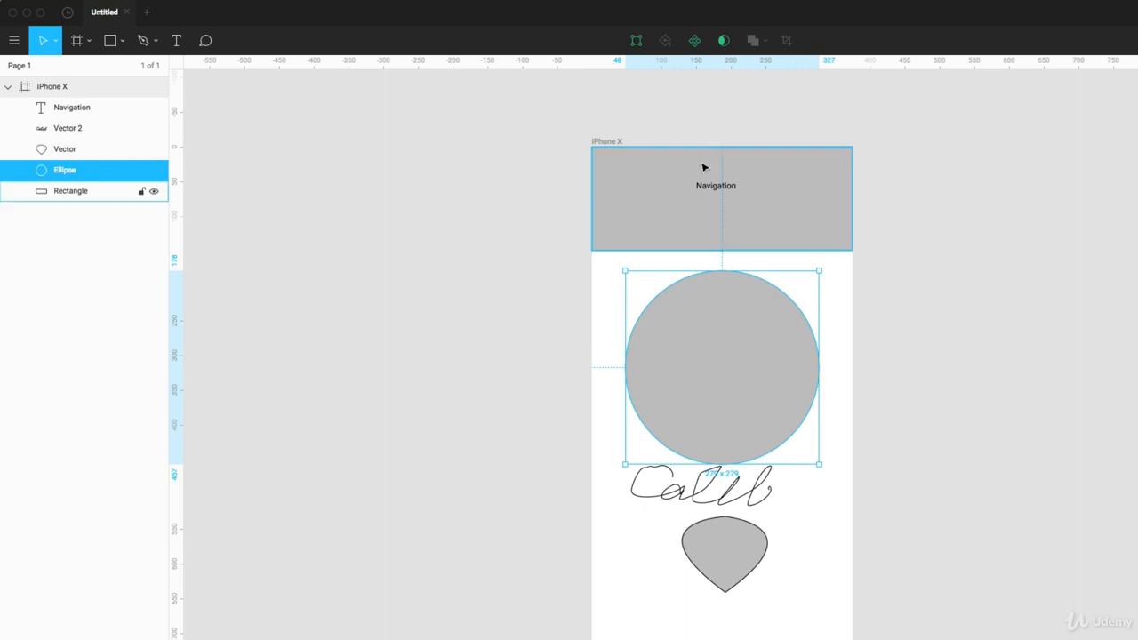
click(634, 42)
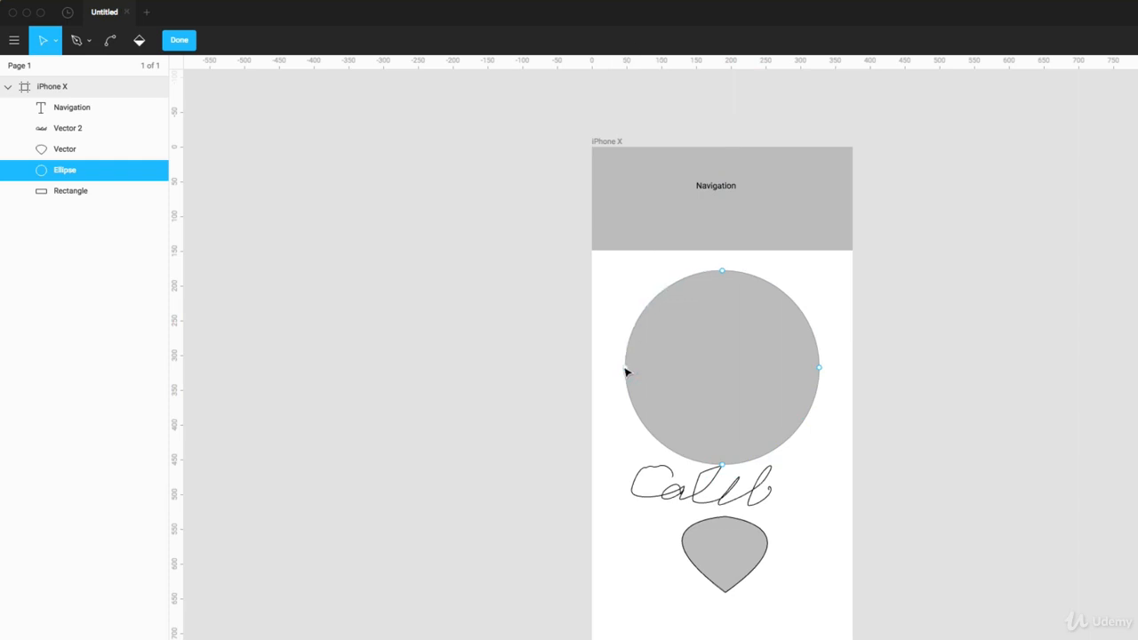
mouse_move(722, 271)
mouse_down()
mouse_move(741, 330)
mouse_move(716, 275)
mouse_up()
drag(818, 365, 815, 365)
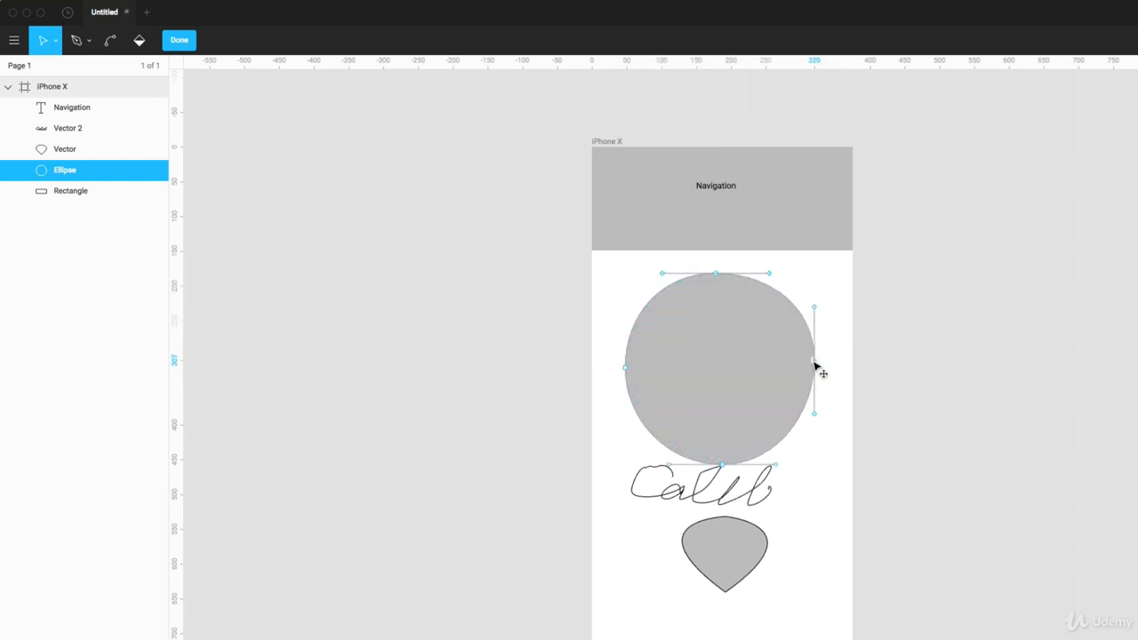
click(179, 40)
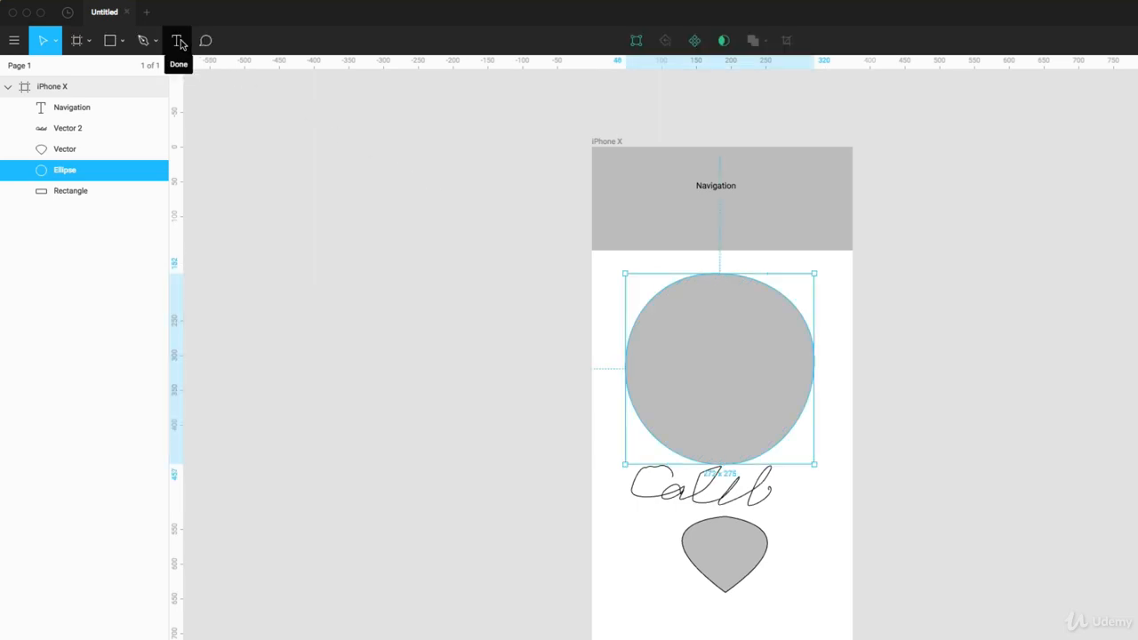
- Turn the reshaped circle into a component and place a duplicate instance on the canvas beside the phone frame
click(695, 44)
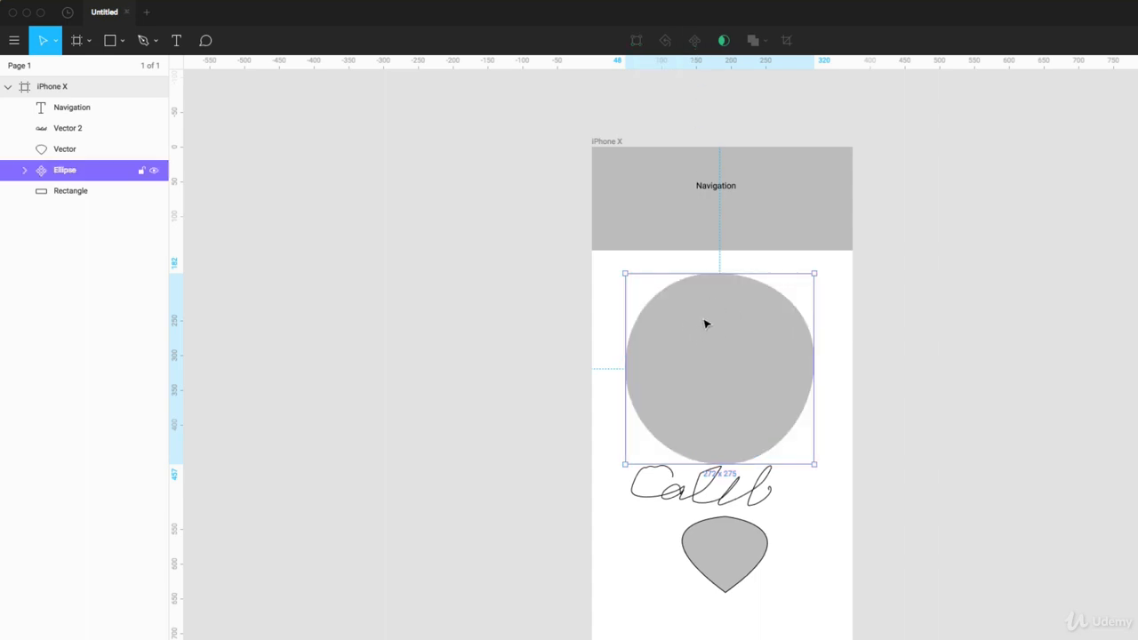
key(alt)
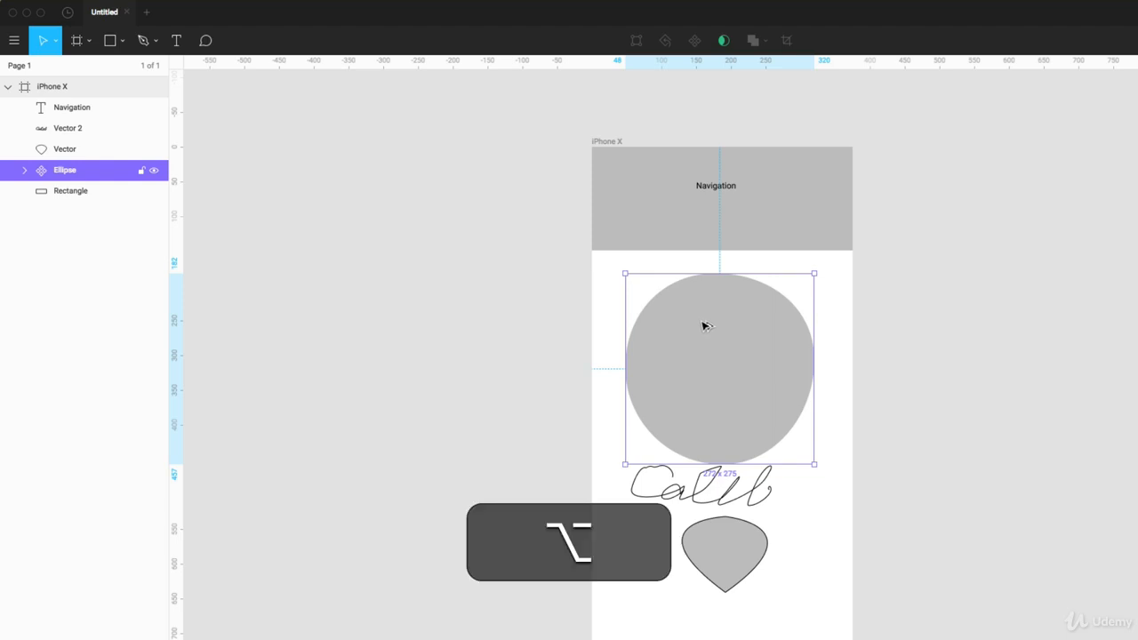
drag(705, 326, 963, 314)
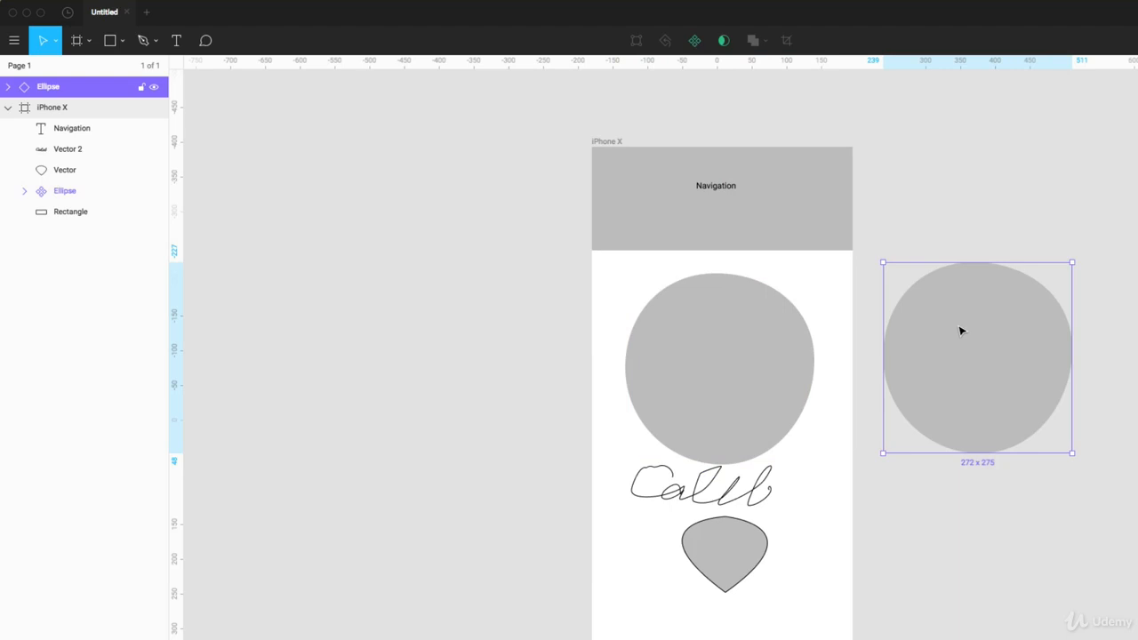
- Override the fill of the ellipse inside the duplicated instance with solid red #FF0000
double_click(960, 330)
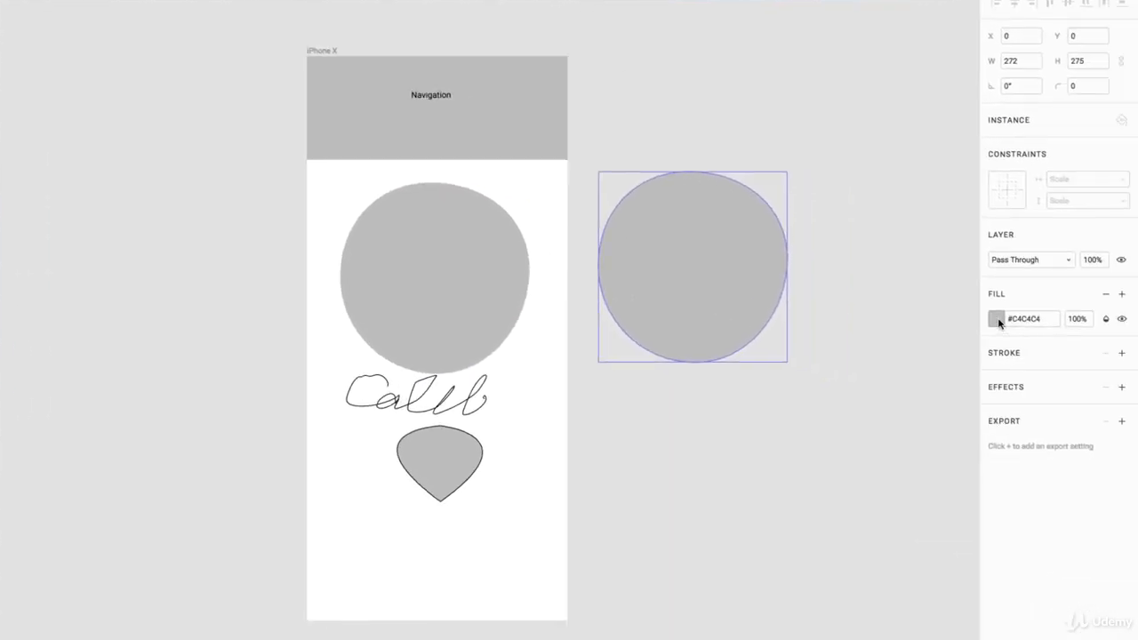
click(996, 319)
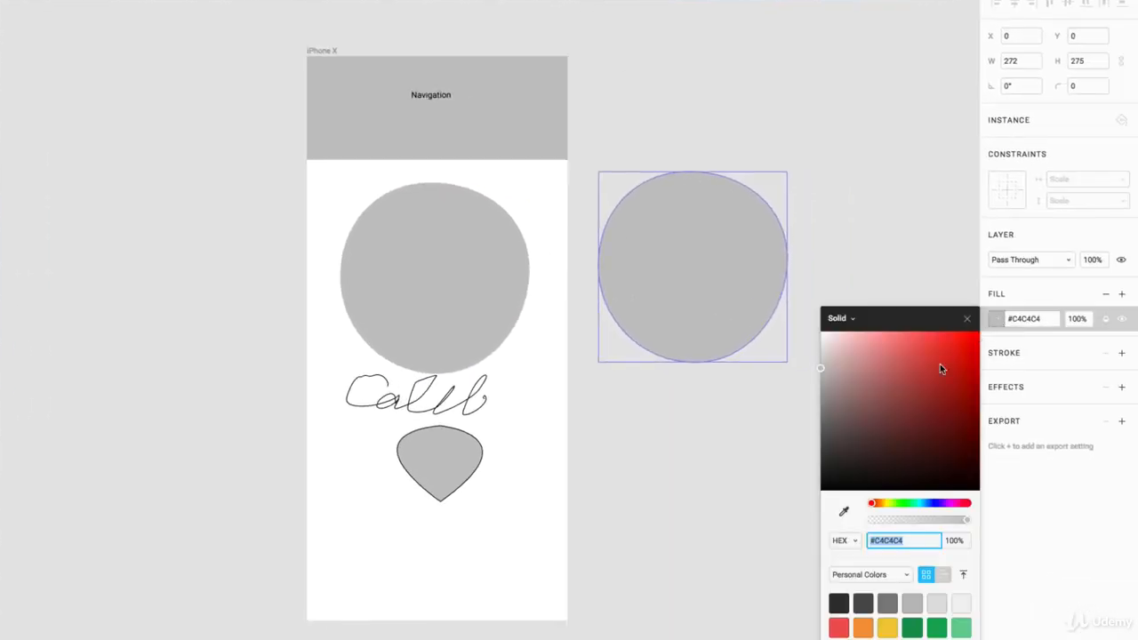
drag(935, 373, 972, 340)
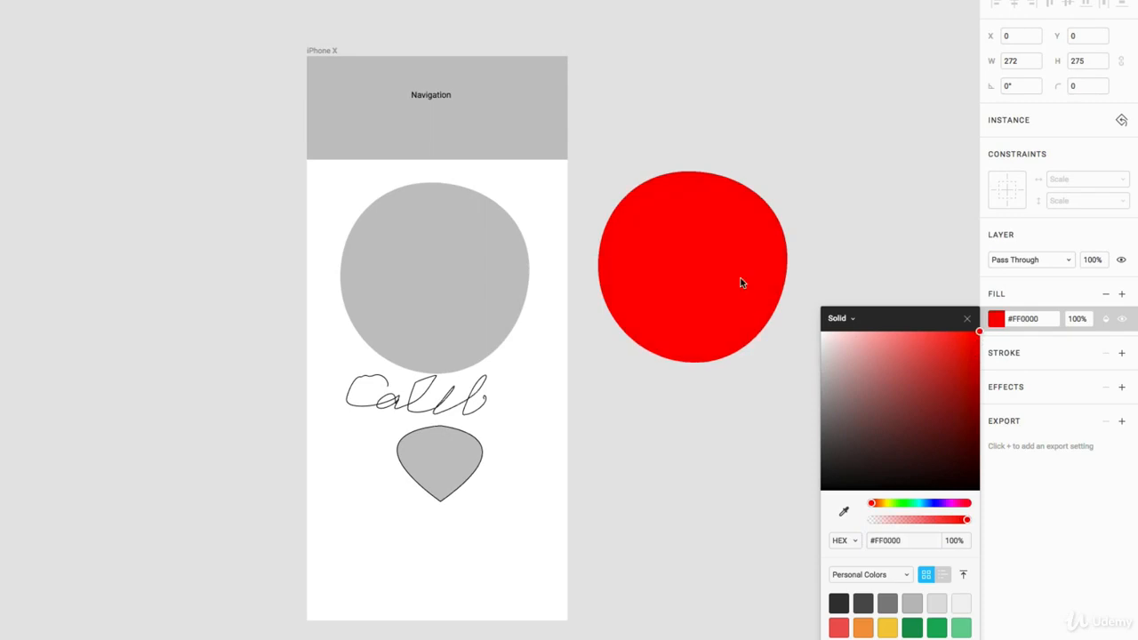
click(811, 211)
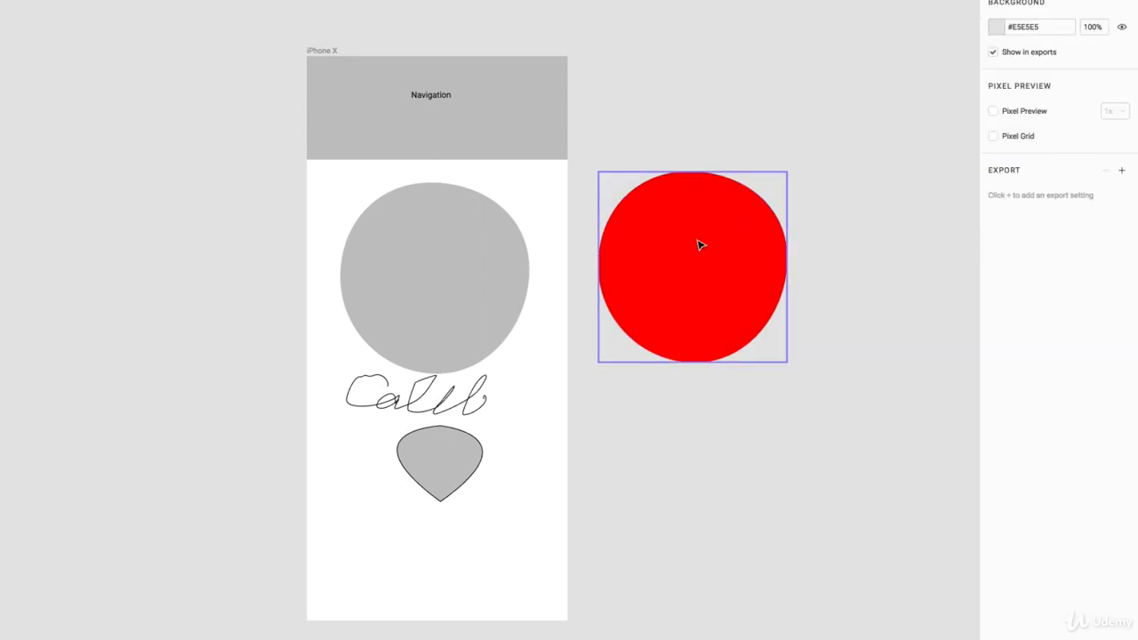
- Fill the ellipse in the master component on the phone frame with the saved blue #2F80ED
click(472, 269)
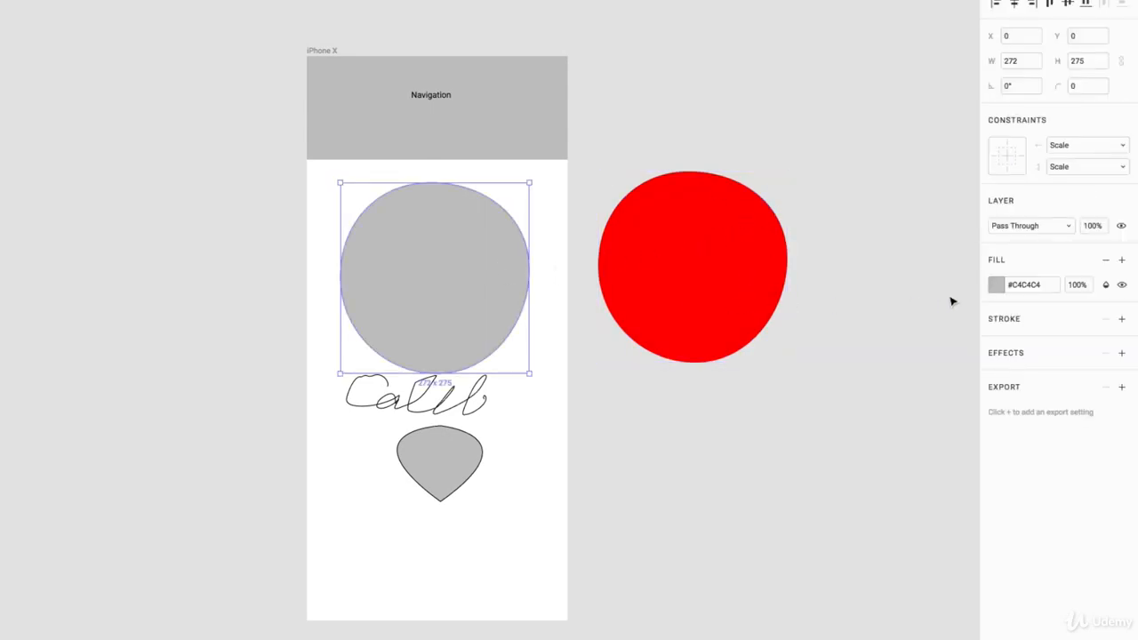
click(996, 284)
click(838, 617)
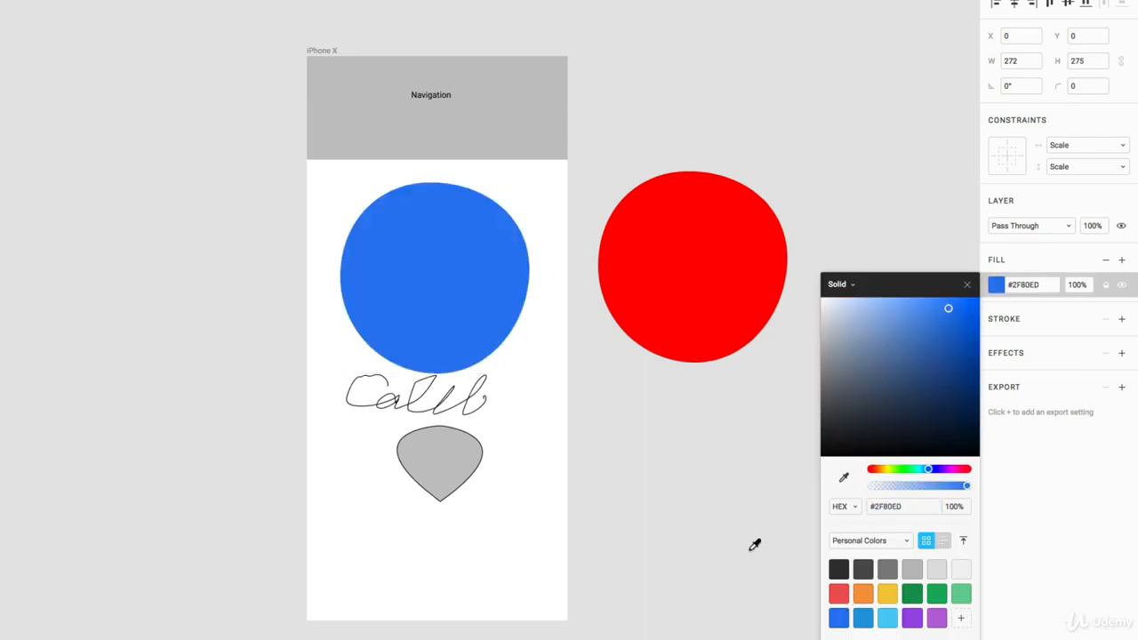
click(711, 253)
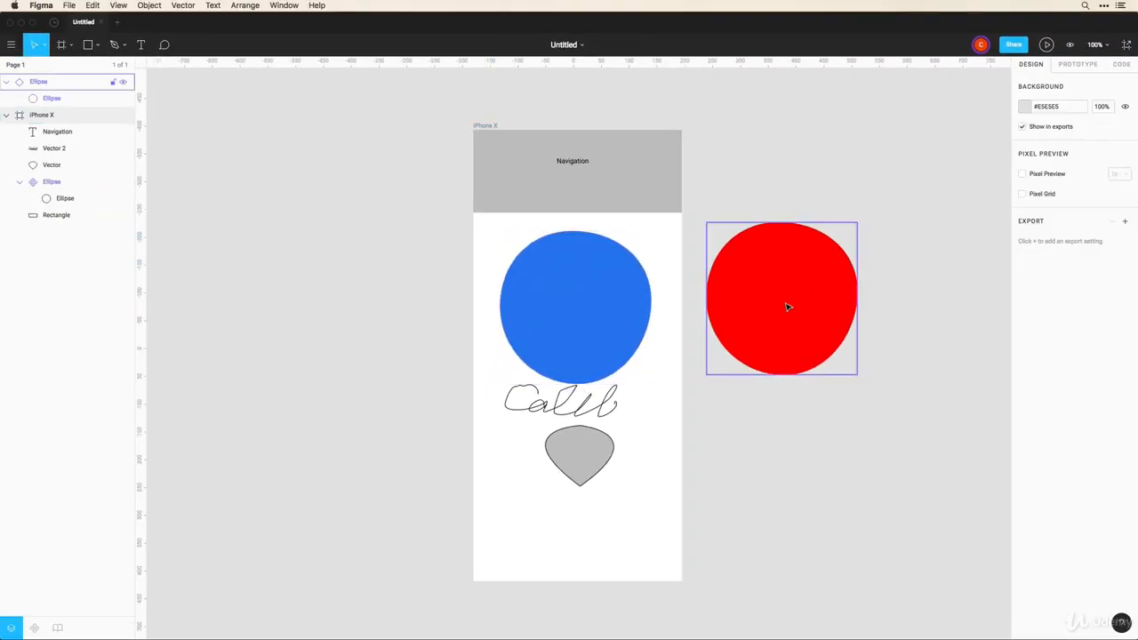
- Reset the red ellipse instance's overrides so that it follows its master component
click(787, 295)
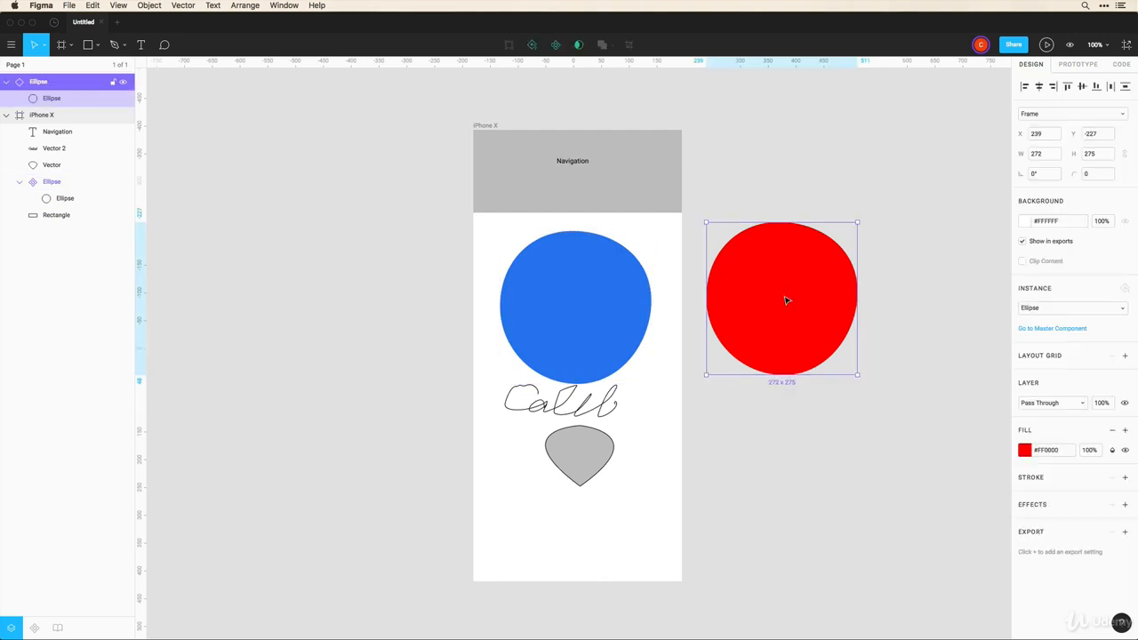
click(532, 46)
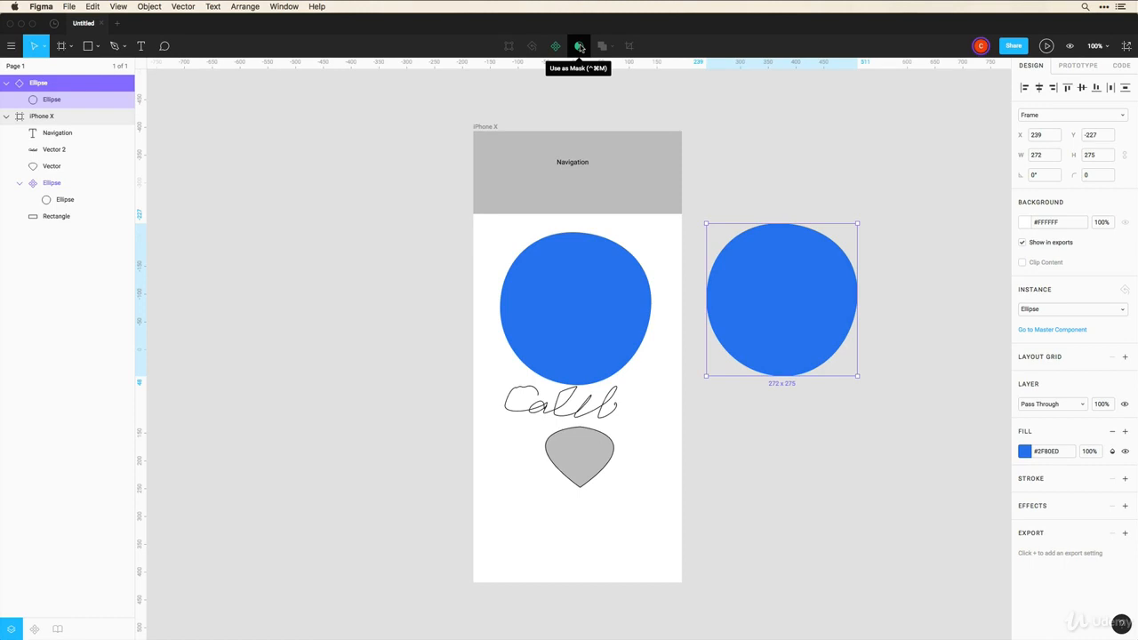
- Place the image entree-lasagna.jpg from the assets folder on the empty canvas beside the phone frame
click(451, 166)
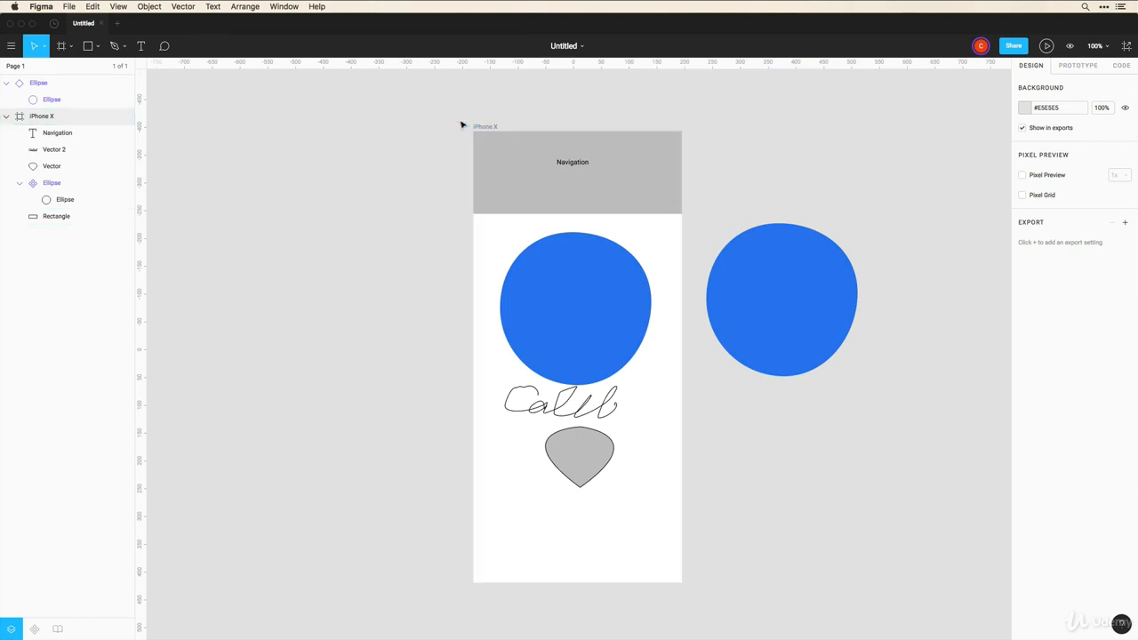
click(515, 190)
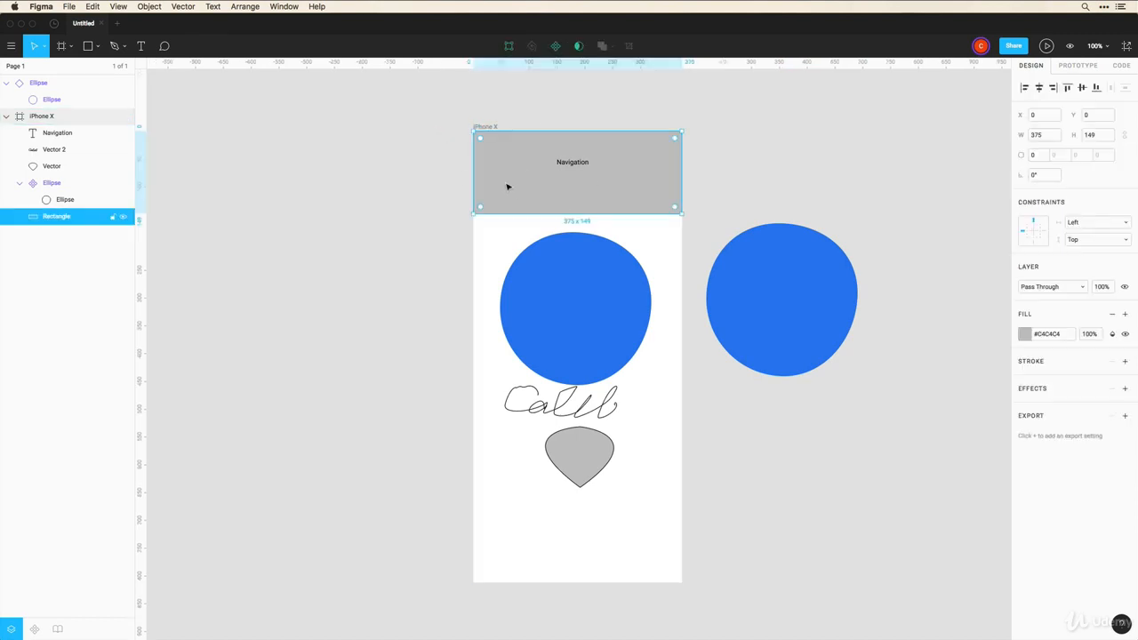
click(271, 118)
click(97, 49)
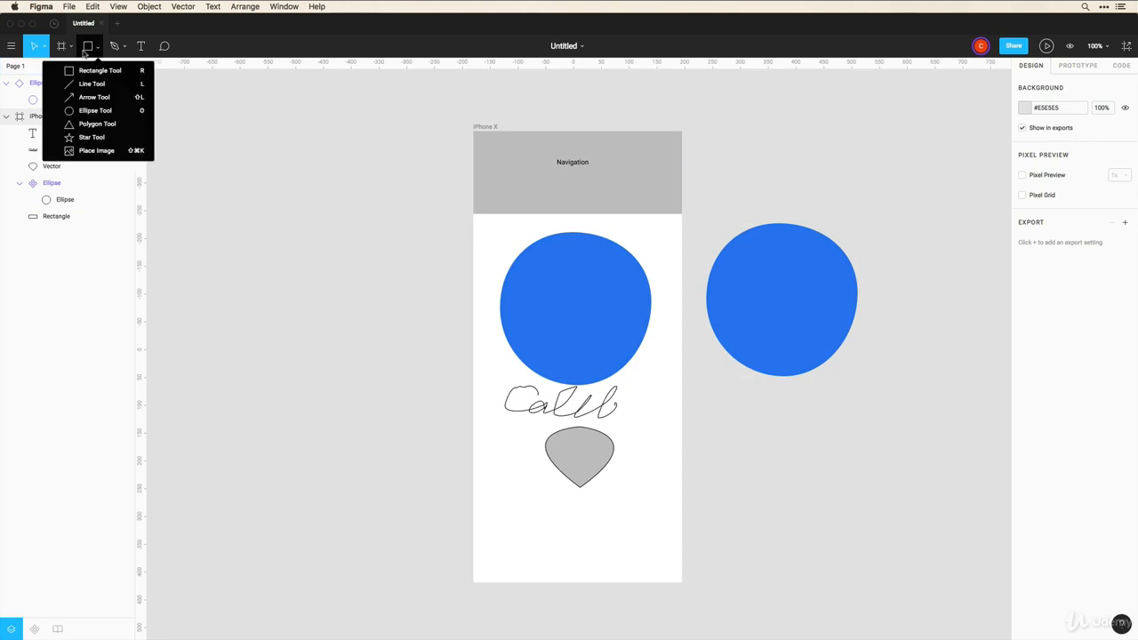
click(94, 151)
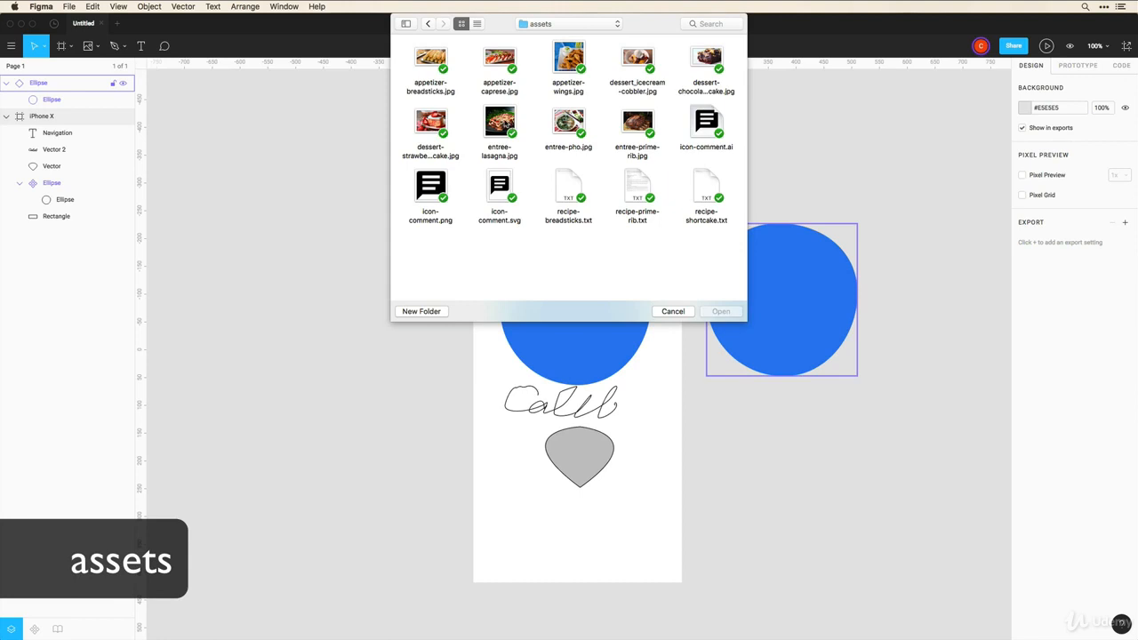
click(505, 122)
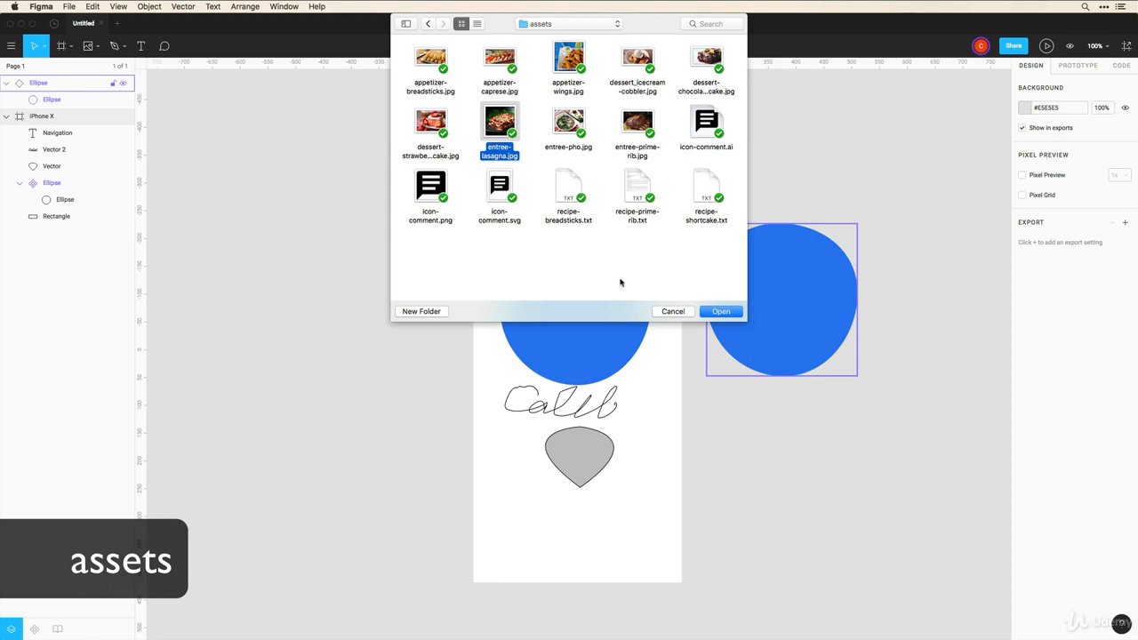
click(721, 312)
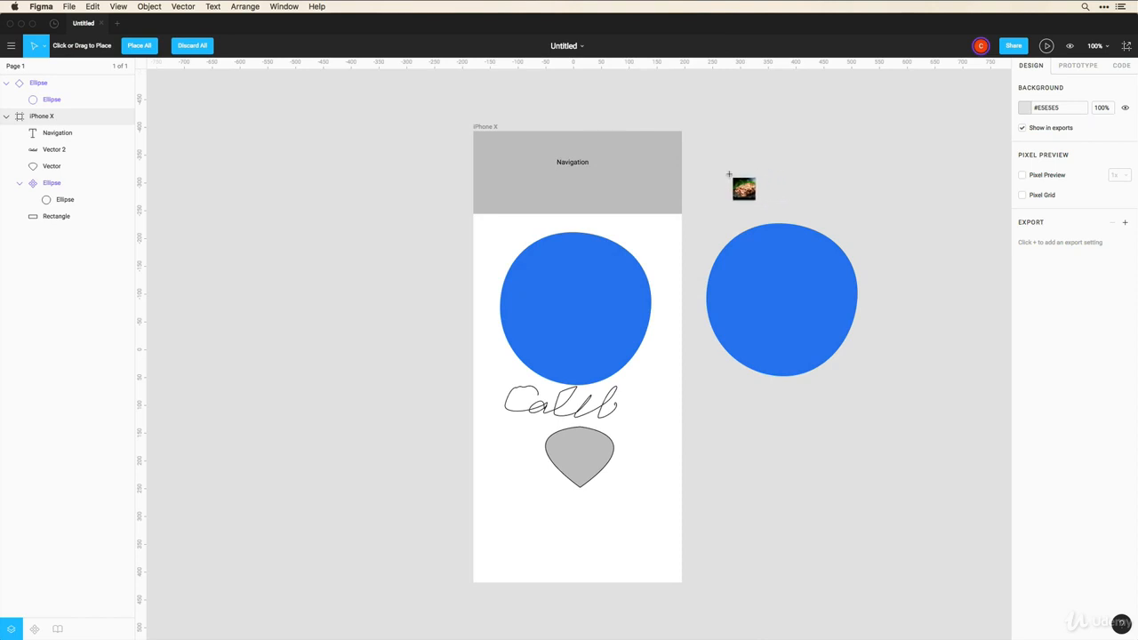
click(734, 297)
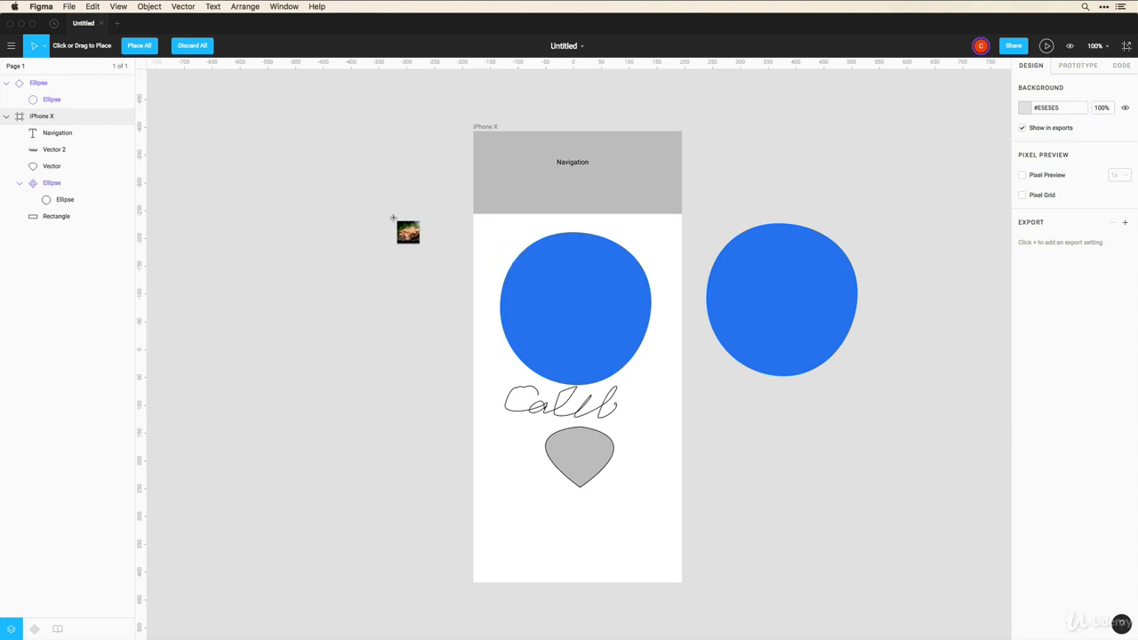
click(393, 217)
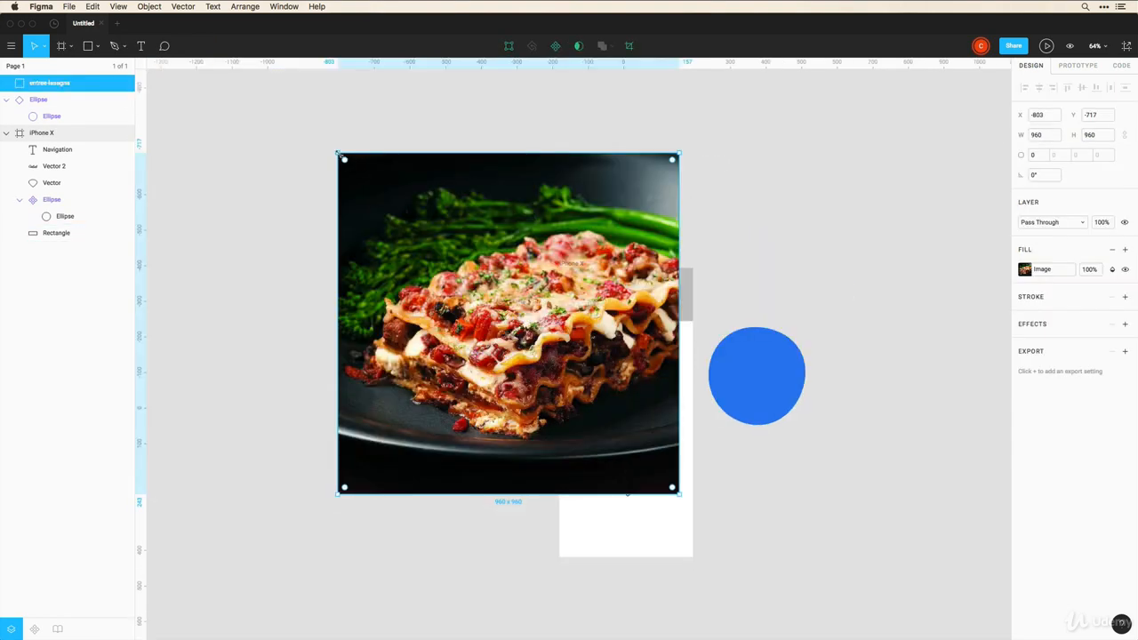
- Scale the lasagna image down to about 306 x 306 and move it over the grey rectangle in the phone frame
drag(341, 152, 528, 343)
drag(610, 386, 633, 301)
drag(548, 408, 582, 317)
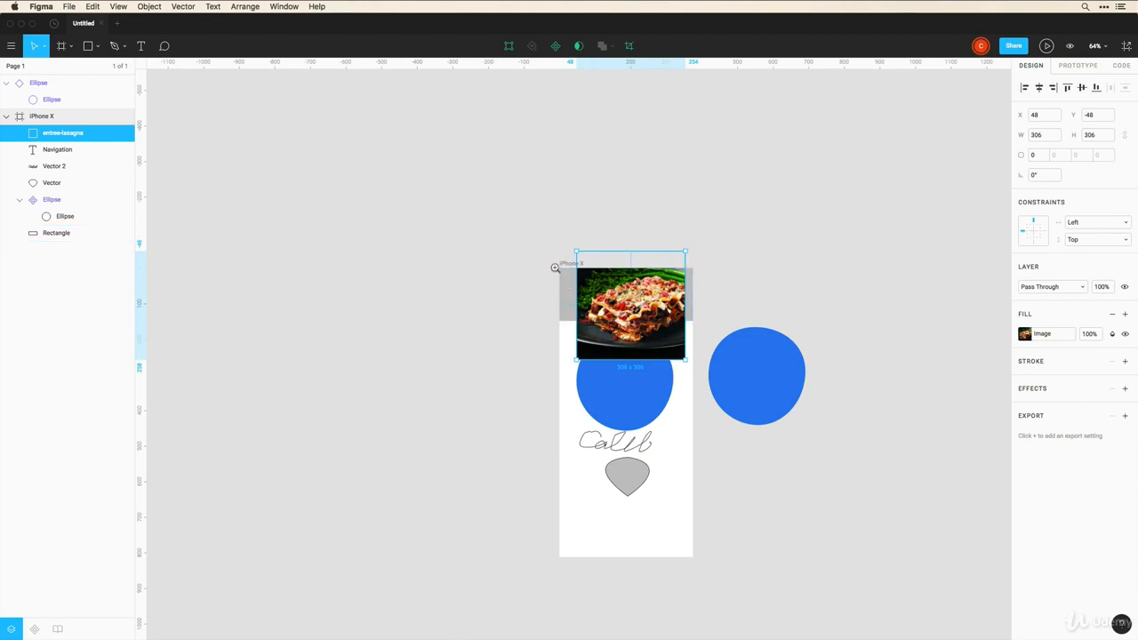
- Mask the lasagna image with the grey header rectangle of the phone frame
drag(531, 234, 761, 369)
key(super+Tab)
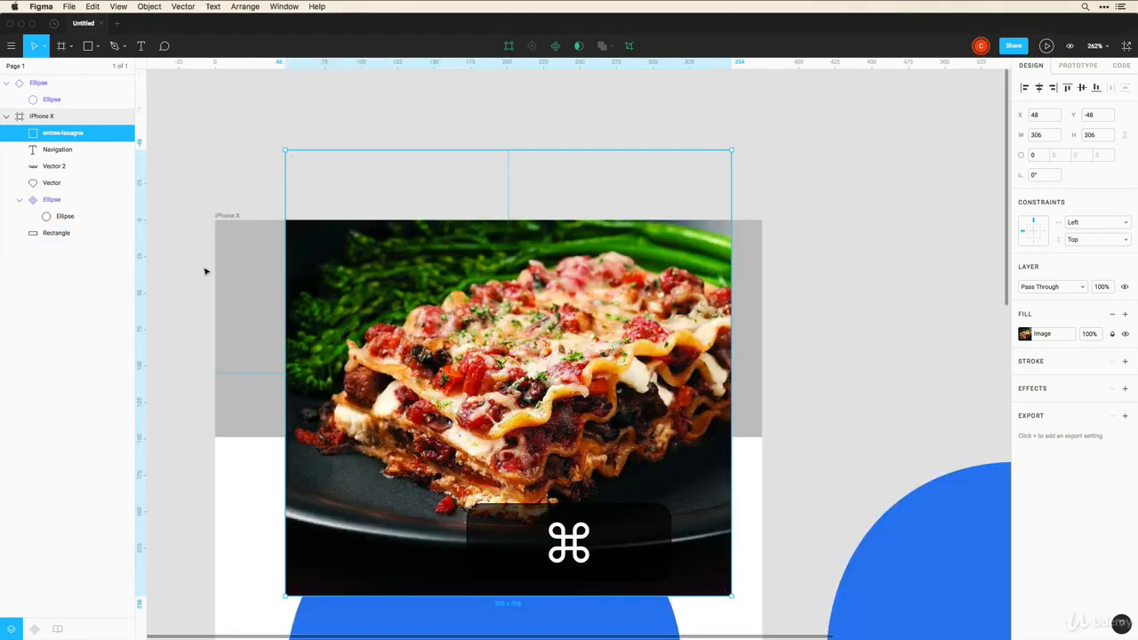
click(214, 267)
click(234, 287)
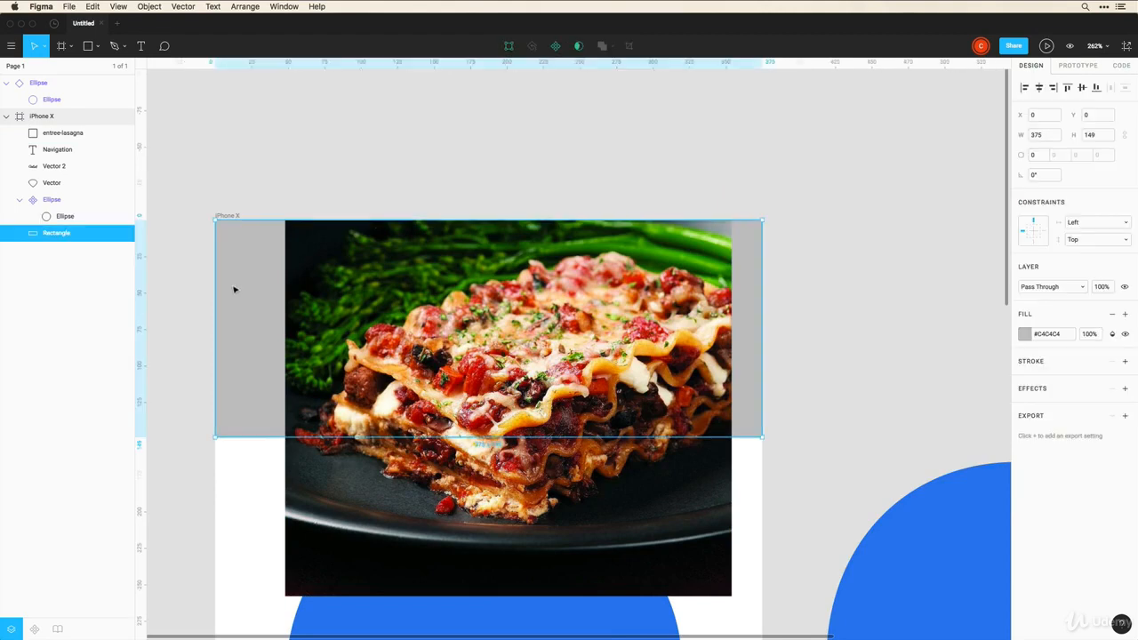
shift+click(318, 266)
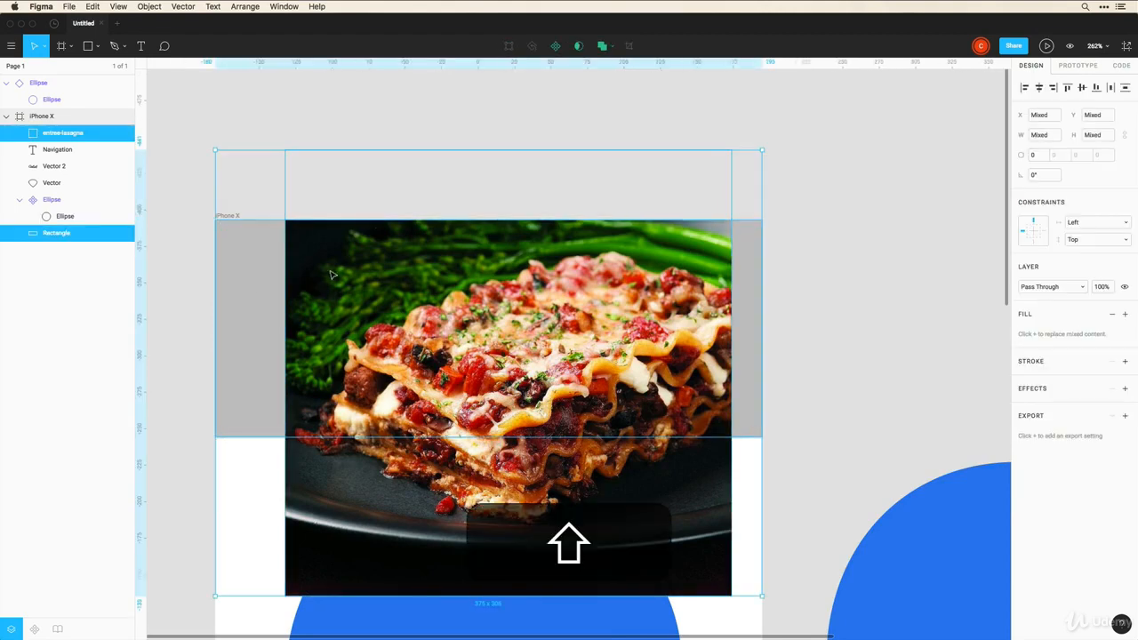
click(578, 46)
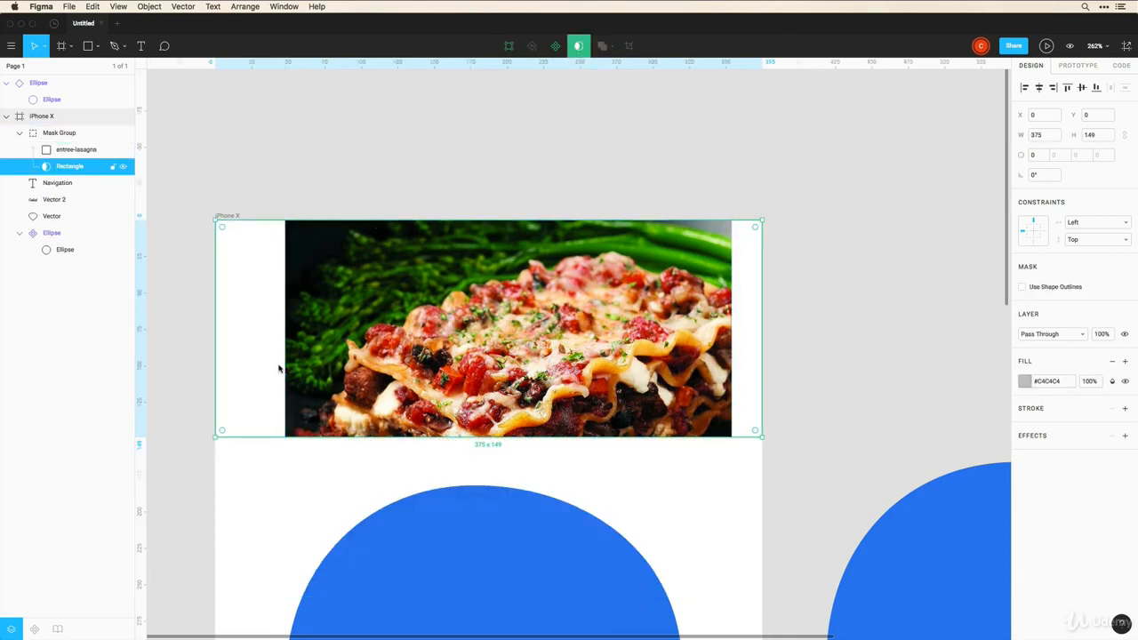
- Enlarge the masked lasagna image to about 403 x 330 and reposition it so that it fills the whole header area
click(56, 151)
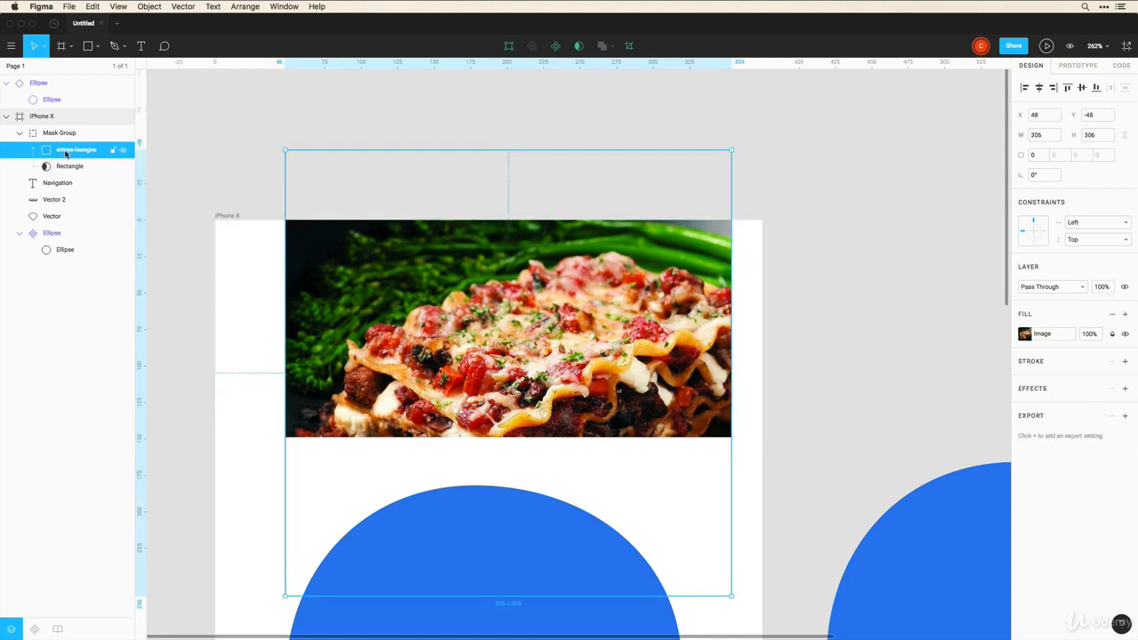
drag(285, 150, 206, 101)
drag(733, 596, 794, 583)
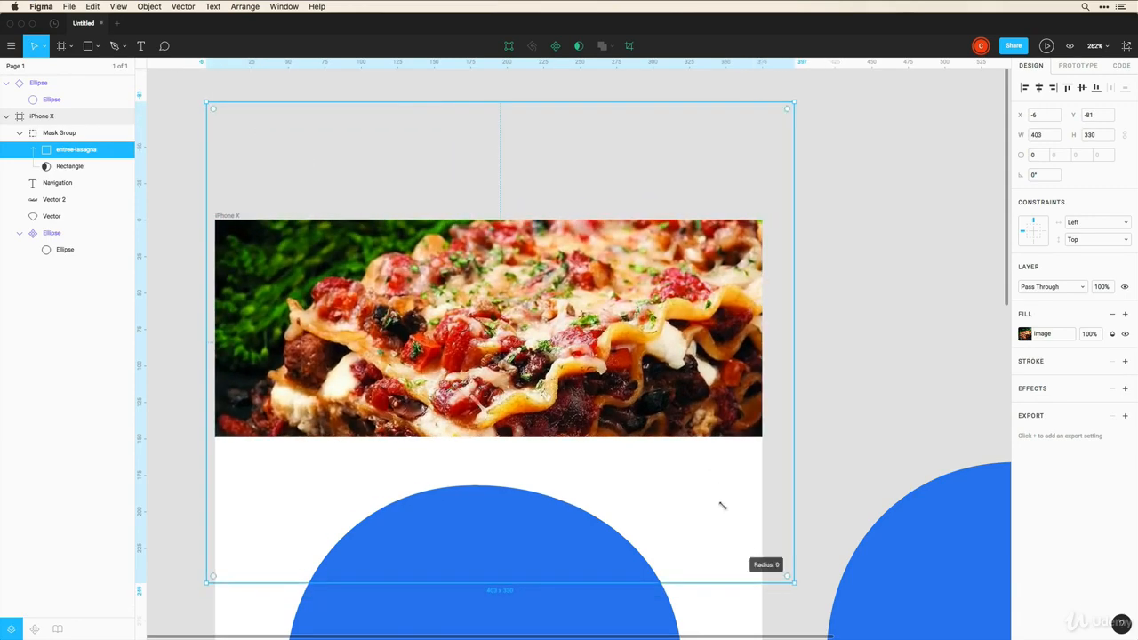
drag(576, 319, 555, 237)
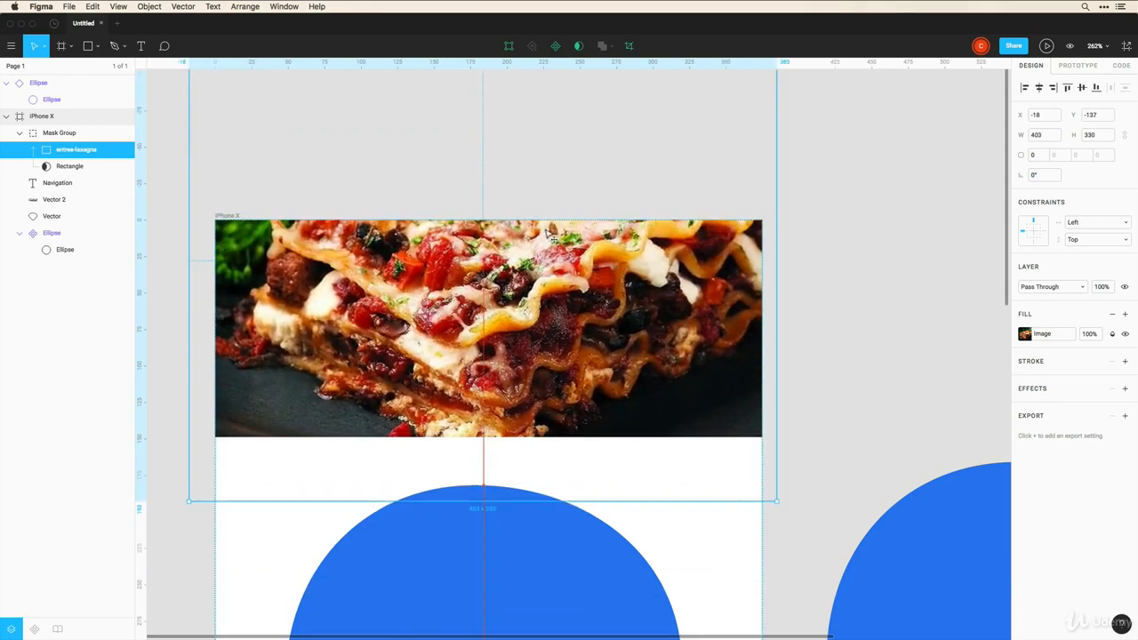
click(799, 204)
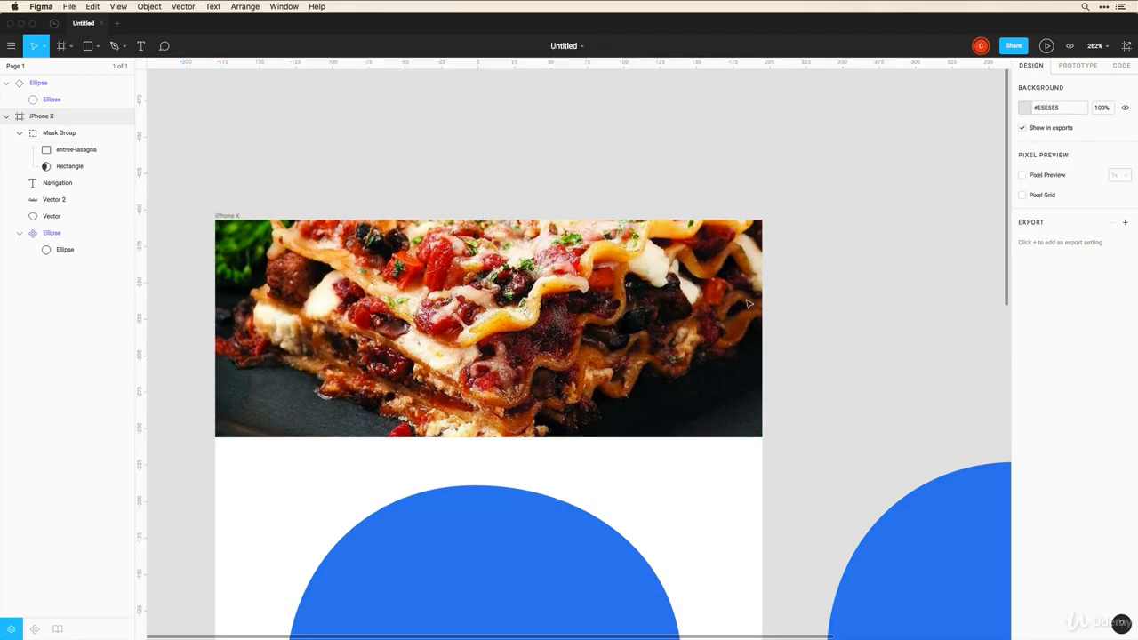
- Delete the mask group, vectors, ellipse component, its instance and the Navigation text, leaving only the empty iPhone X frame
click(77, 167)
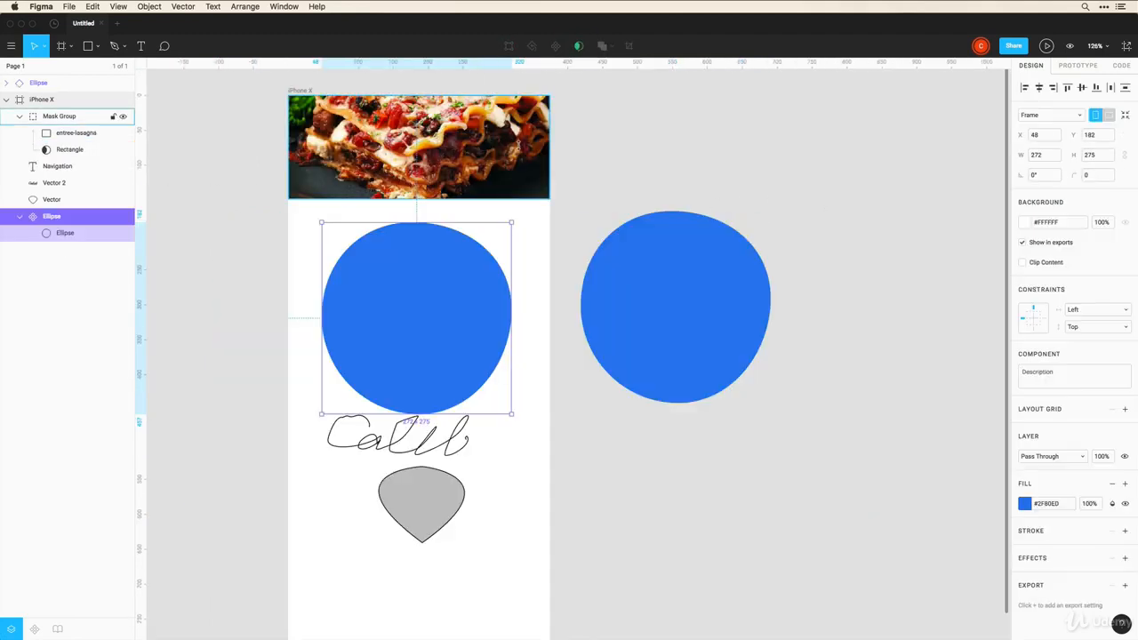
click(258, 225)
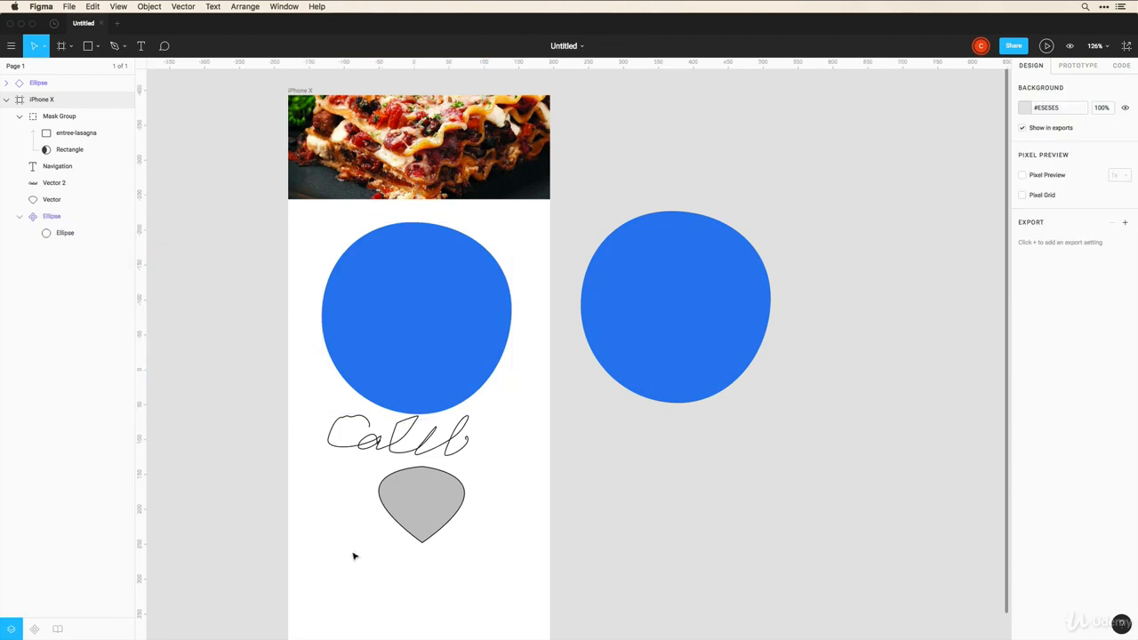
drag(328, 562, 769, 162)
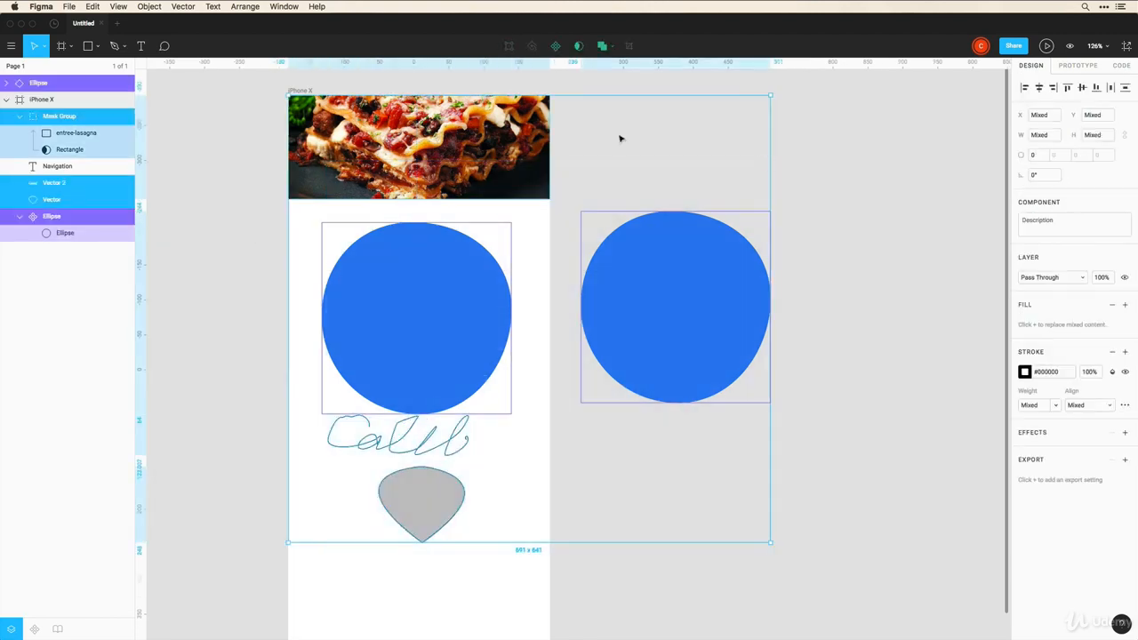
key(Delete)
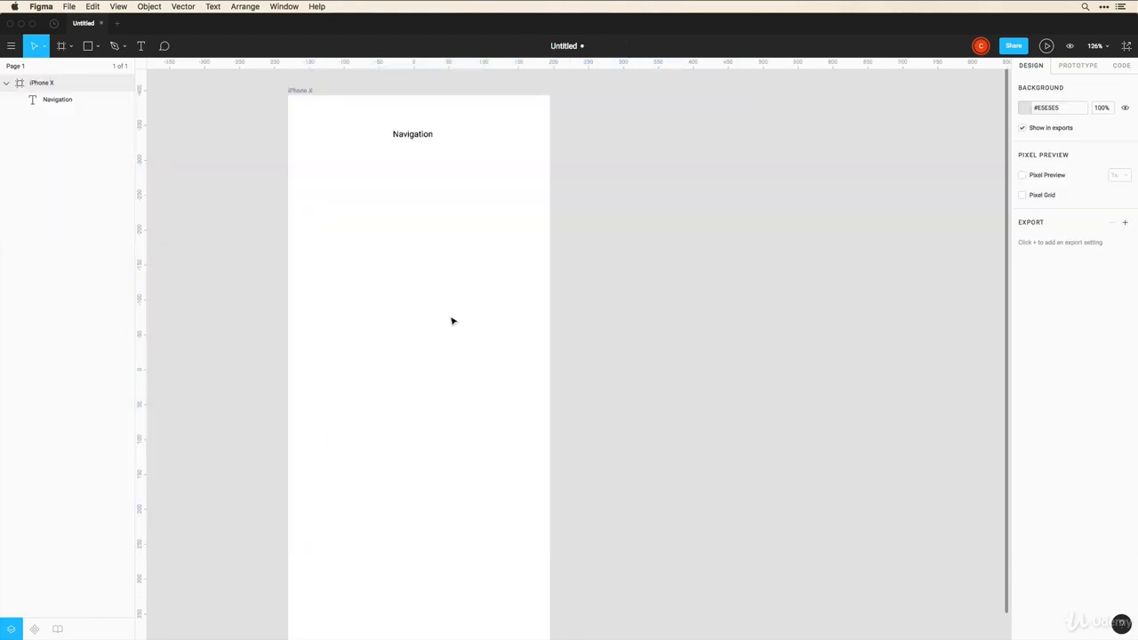
drag(434, 228, 374, 114)
key(Delete)
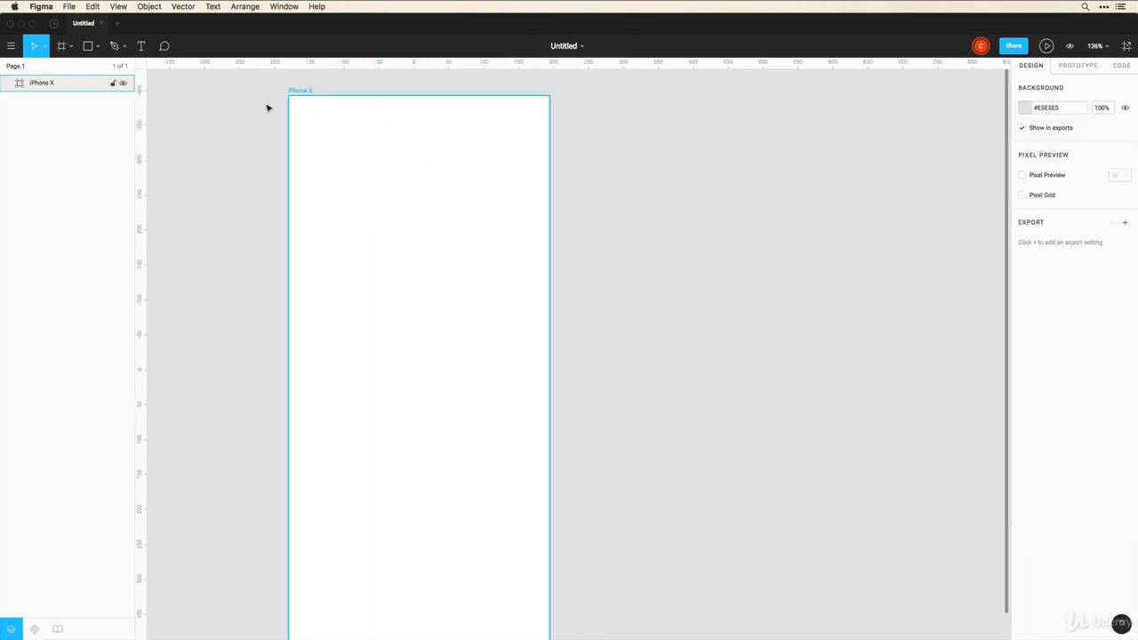
key(Escape)
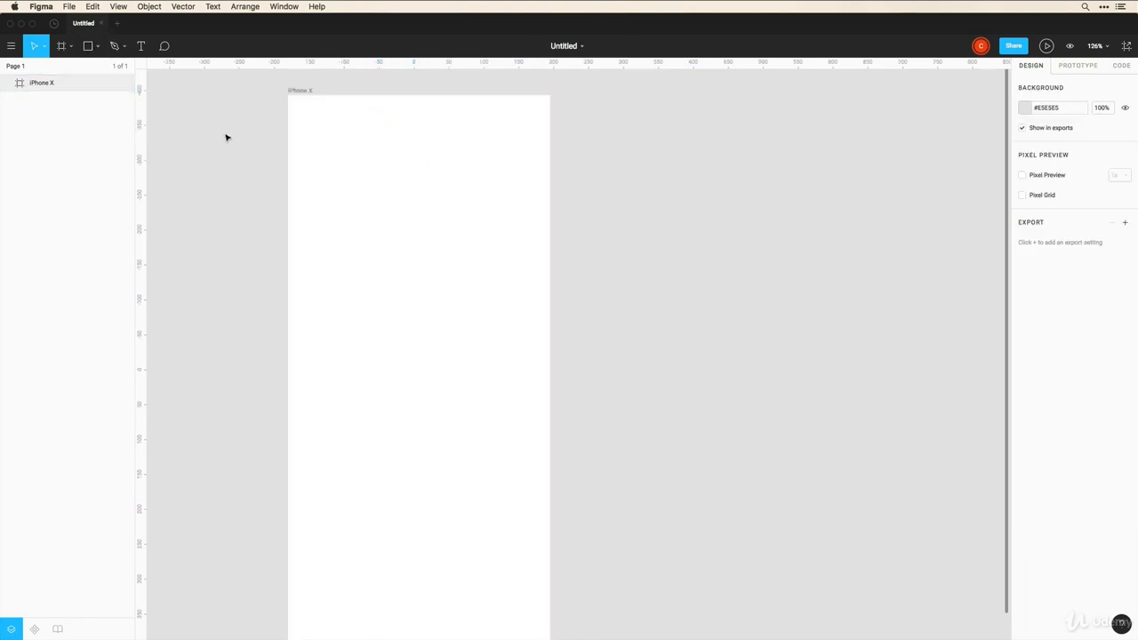
- Draw a rectangle about 131 x 107 in the upper part of the phone frame
key(z)
drag(248, 80, 605, 347)
key(Escape)
click(98, 45)
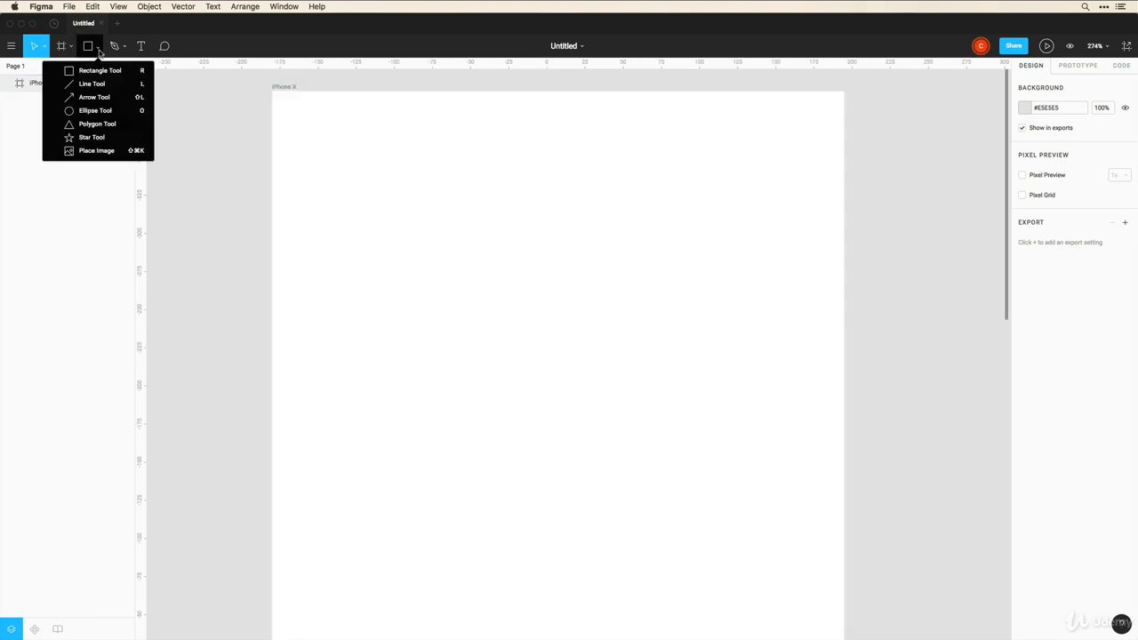
click(92, 71)
mouse_move(431, 200)
mouse_down()
mouse_move(620, 328)
mouse_move(631, 363)
mouse_up()
- Draw an ellipse about 104 x 110 and position it overlapping the rectangle's lower-right corner
click(97, 45)
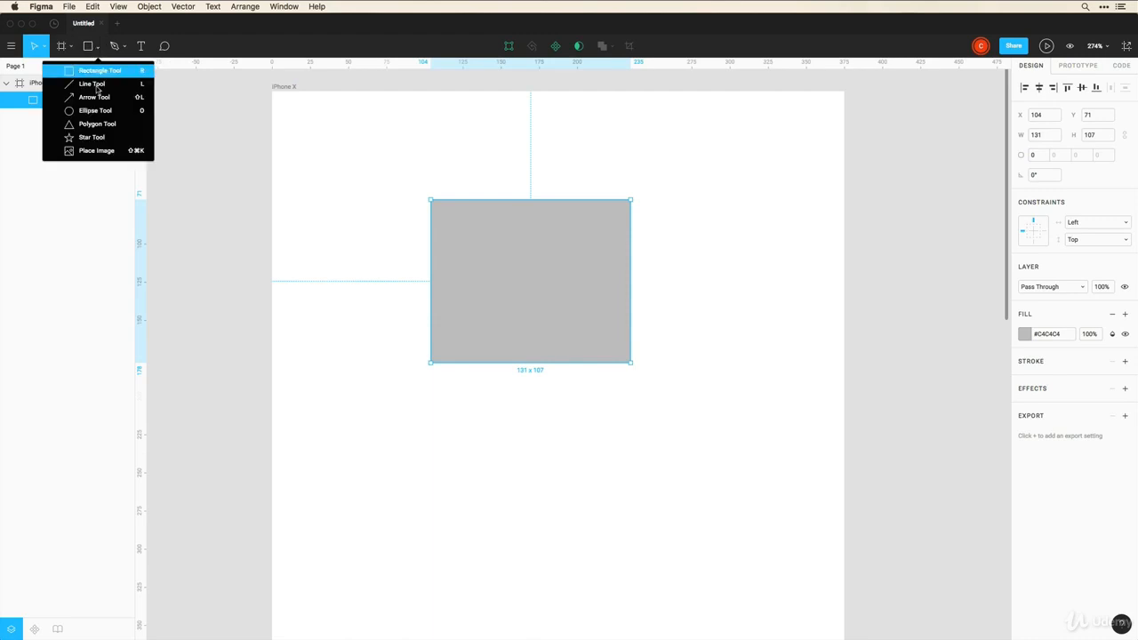
click(89, 109)
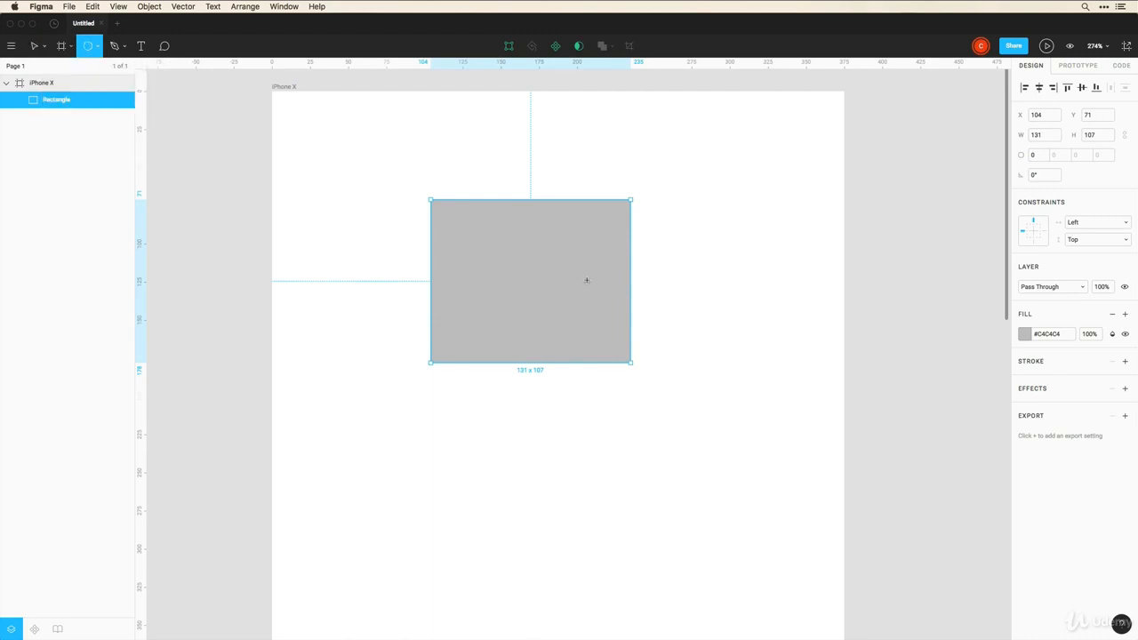
drag(587, 280, 744, 450)
drag(675, 388, 645, 364)
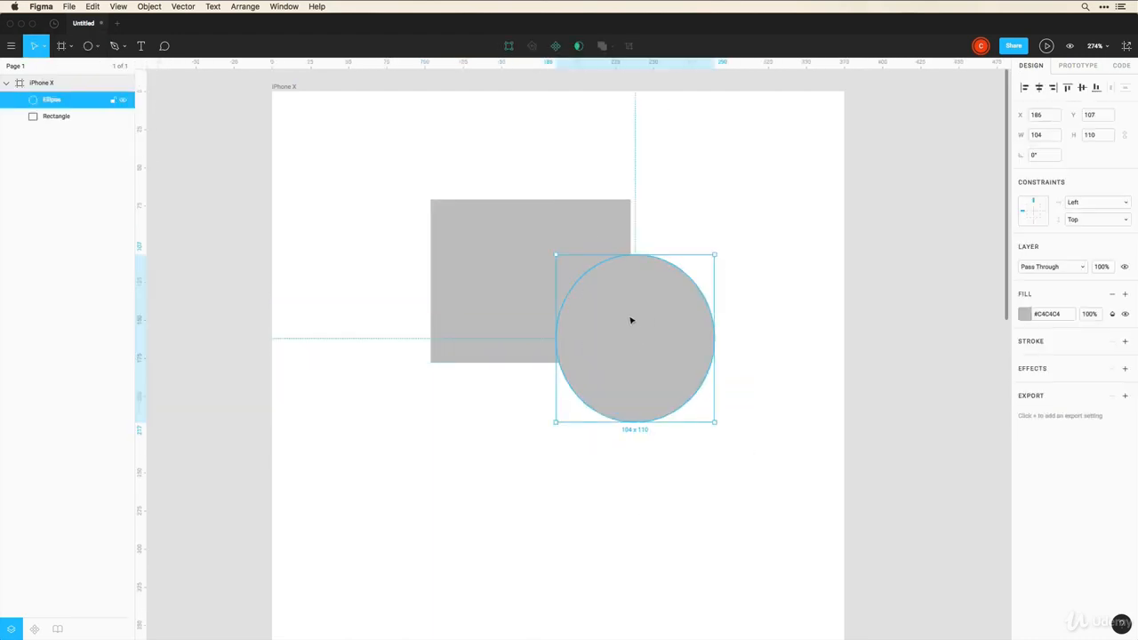
- Fill the ellipse with solid red #FF0000 and adjust it so that it overlaps more of the grey rectangle
click(1025, 315)
drag(966, 374, 1038, 317)
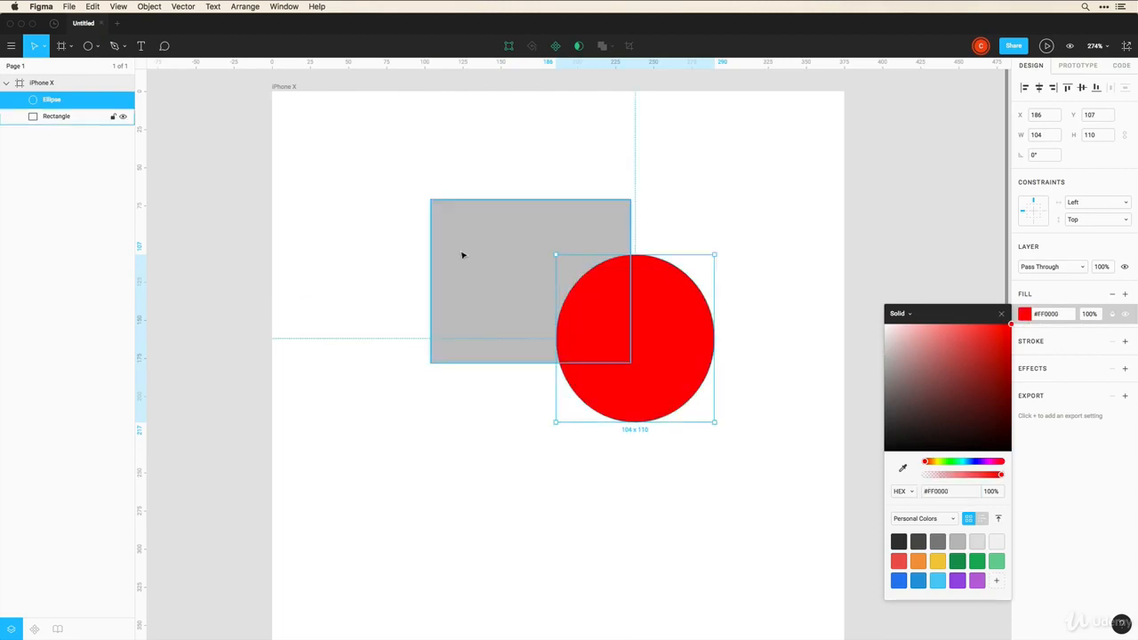
click(686, 209)
drag(643, 350, 687, 353)
click(604, 228)
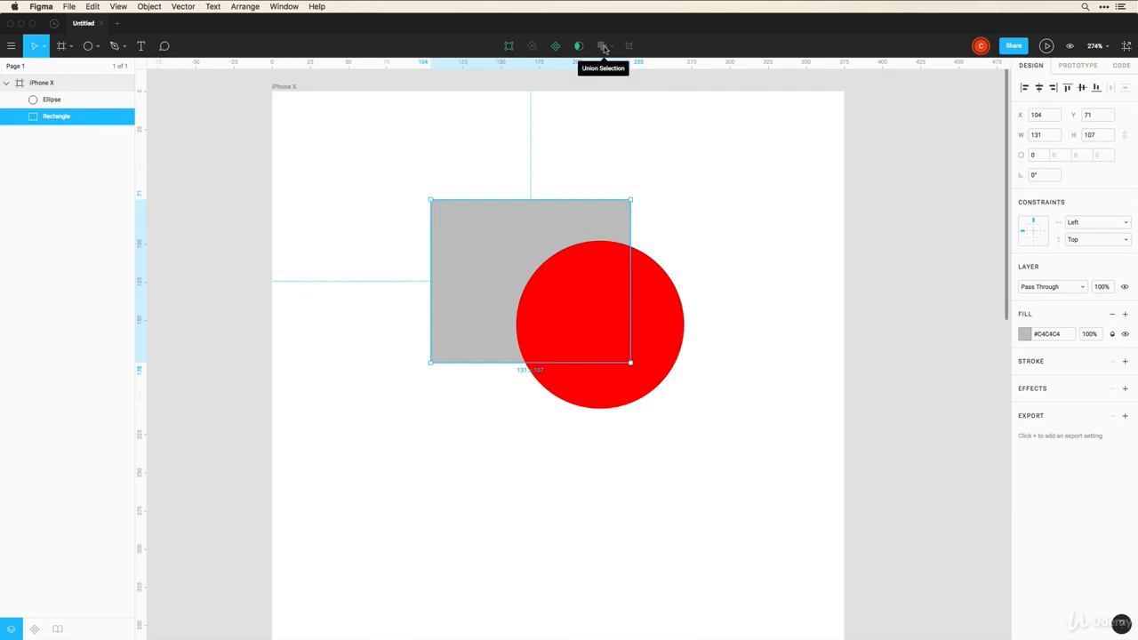
- Combine the grey rectangle and the red circle into one shape with Union Selection, keeping the fill red #FF0000
drag(681, 169, 571, 271)
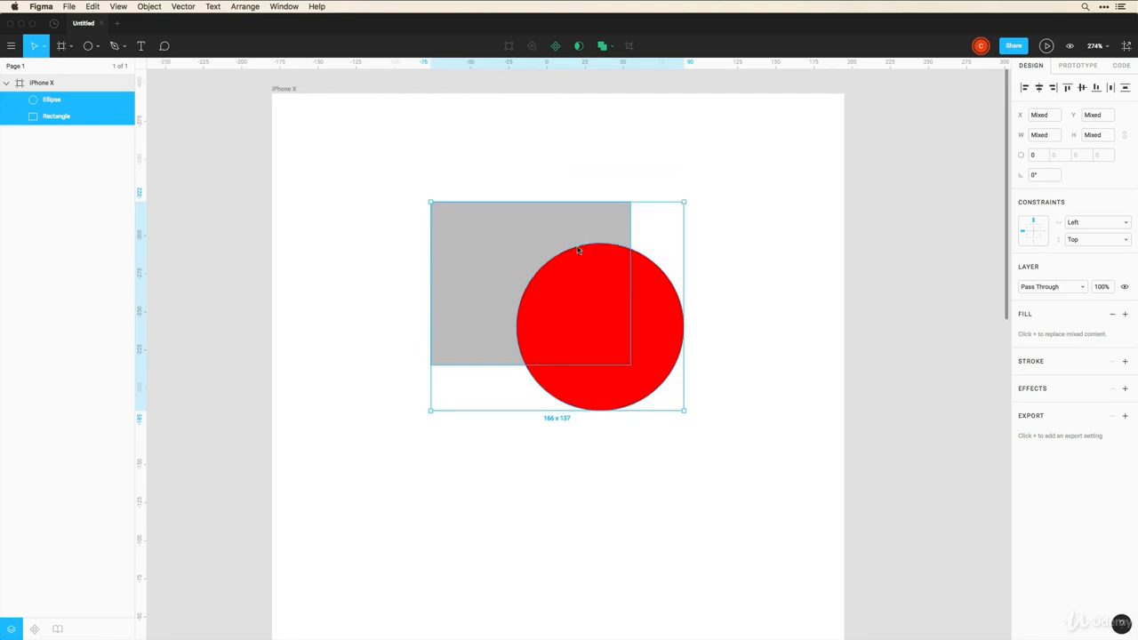
click(602, 46)
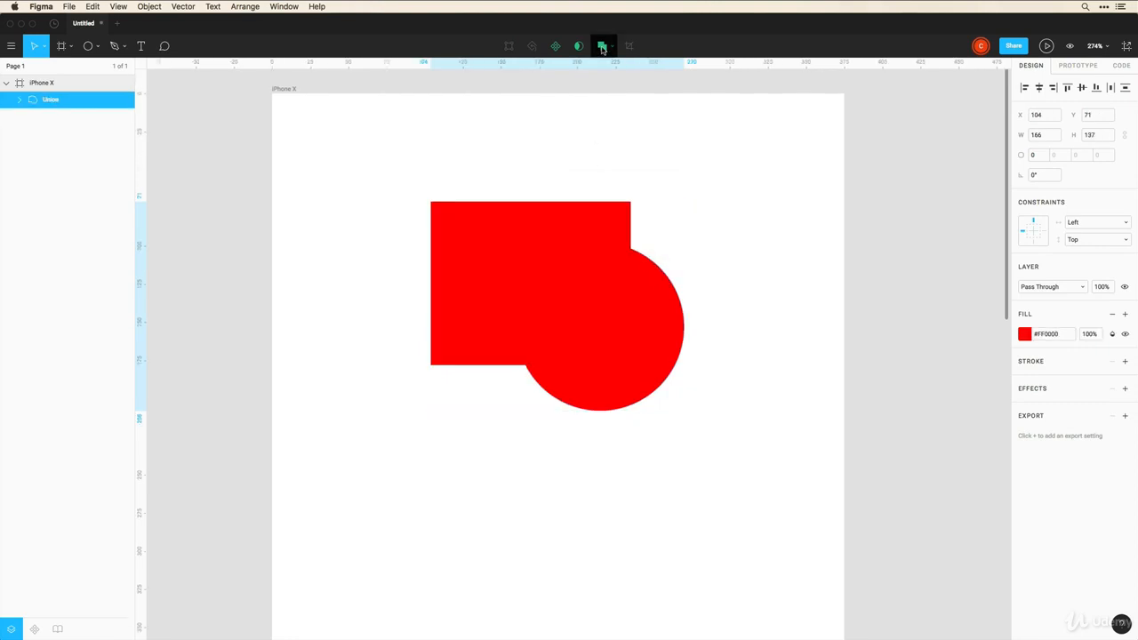
click(1025, 334)
drag(983, 376, 1009, 346)
click(672, 297)
click(658, 305)
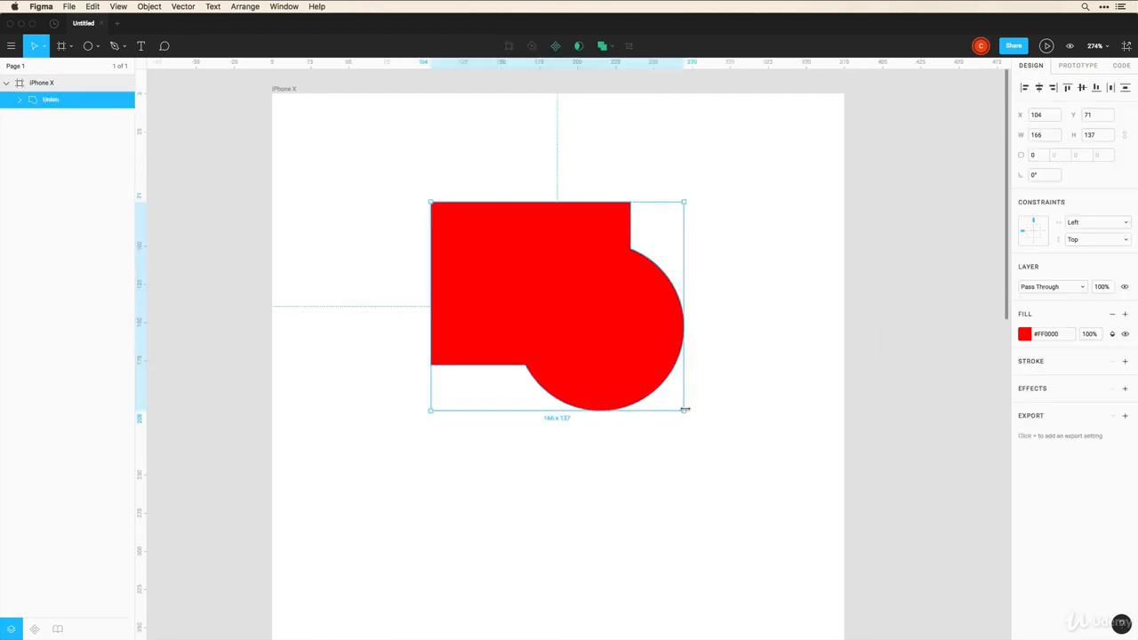
- Scale the union shape to about 170 x 140 and move the ellipse inside it onto the rectangle's top edge, flush with its left side
mouse_move(684, 410)
mouse_down()
mouse_move(577, 317)
mouse_move(693, 398)
mouse_up()
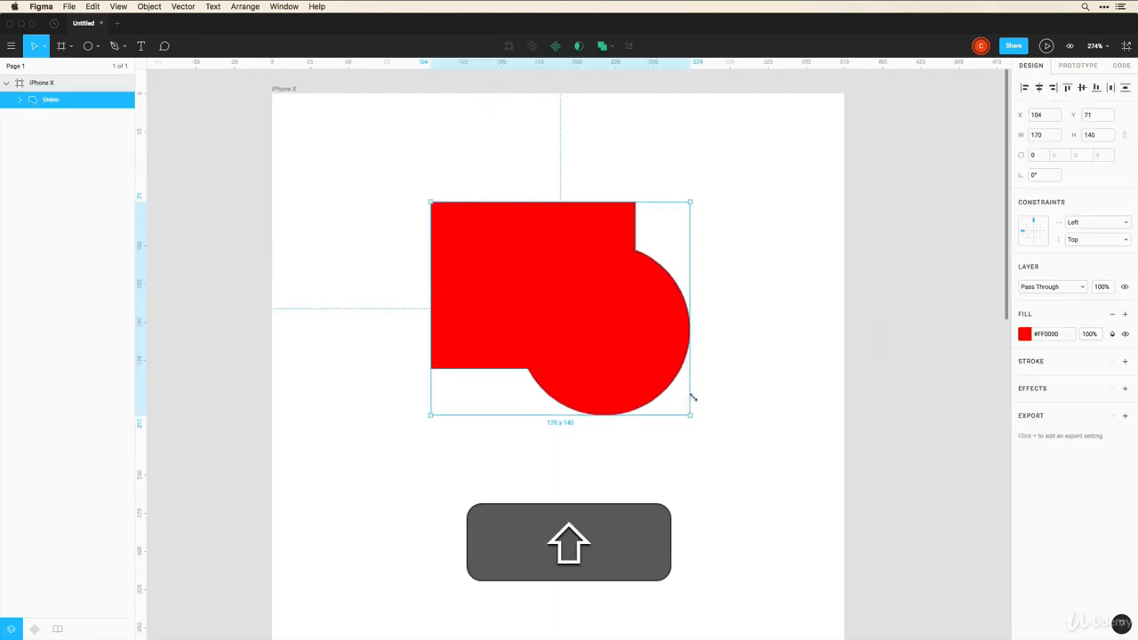
double_click(647, 314)
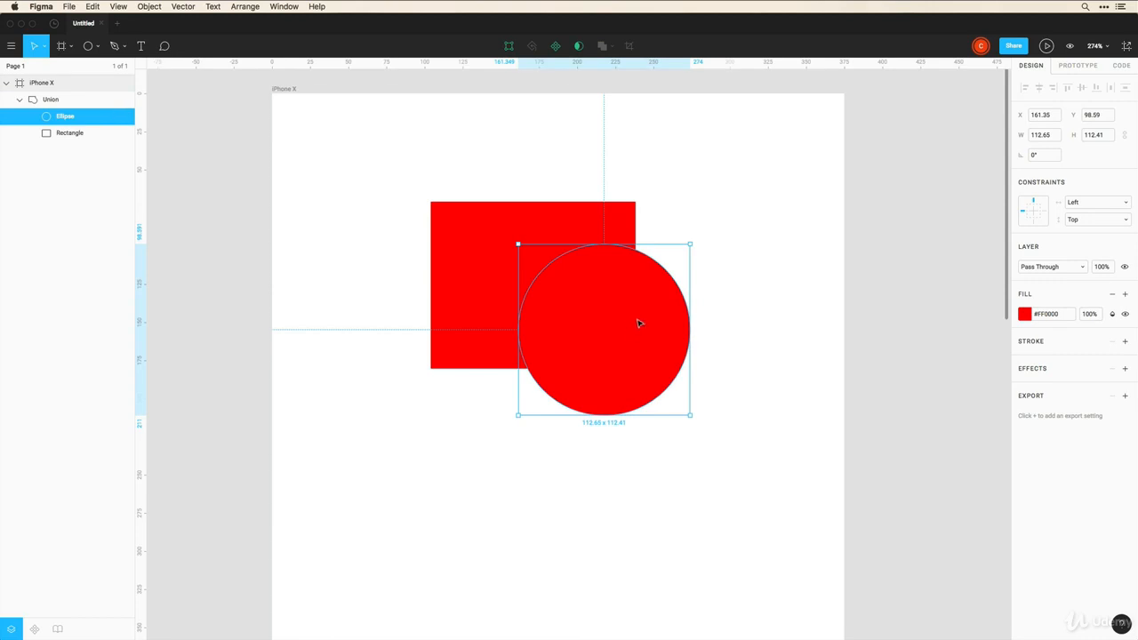
drag(637, 323, 546, 203)
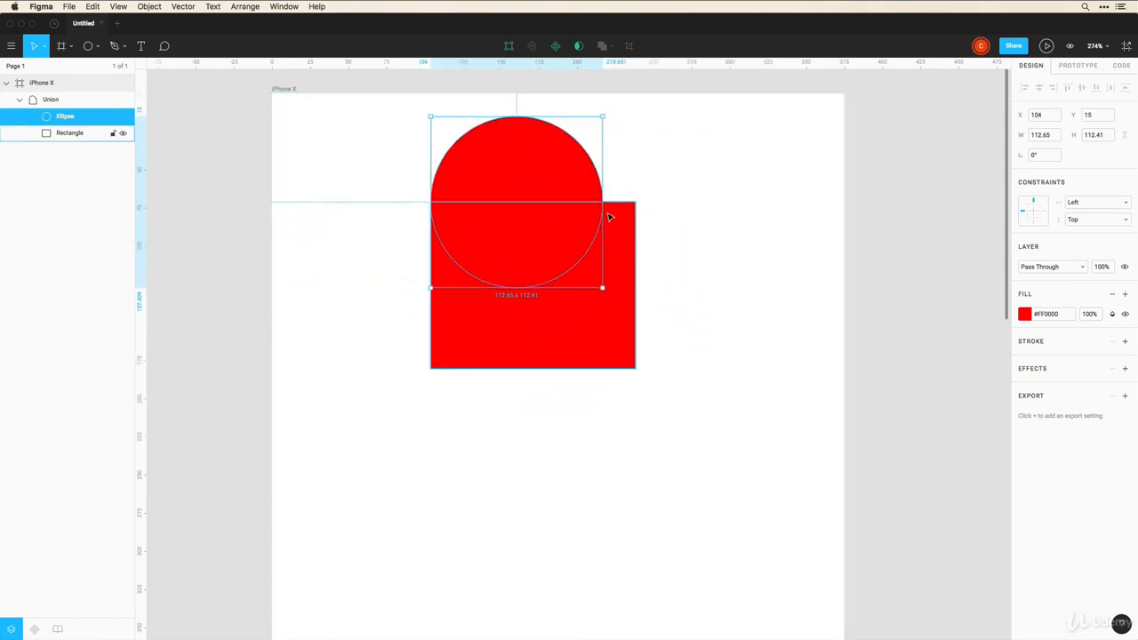
- Enlarge the union's ellipse to about 134 x 134, centred on the rectangle's top edge, and move the whole union to about X 121, Y 49
drag(602, 287, 633, 318)
drag(564, 241, 566, 225)
click(685, 256)
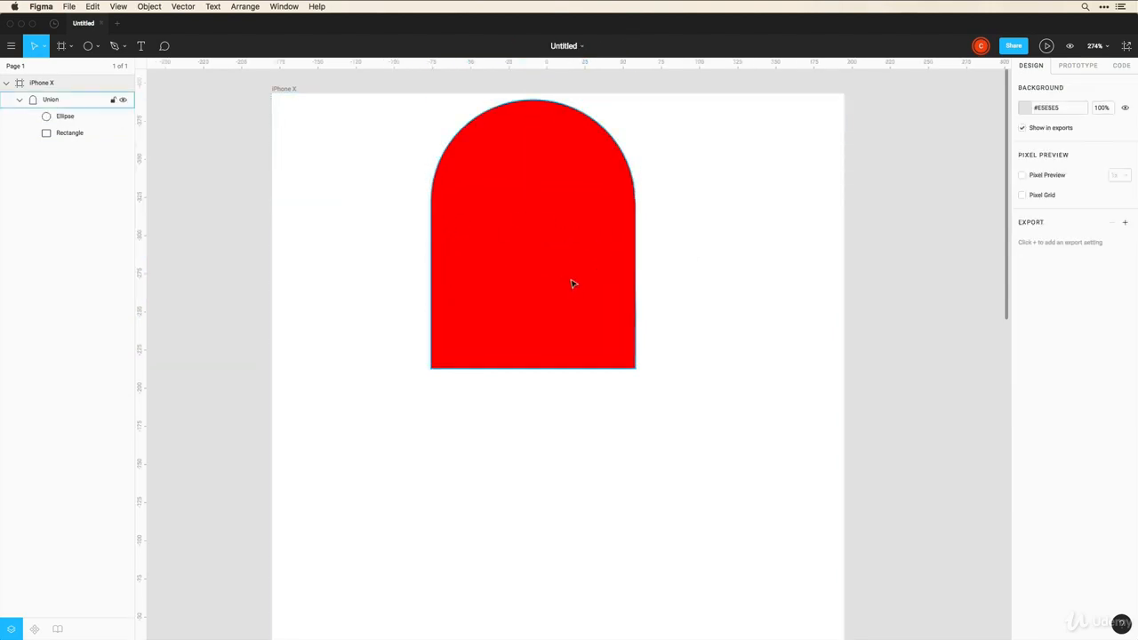
drag(572, 284, 597, 356)
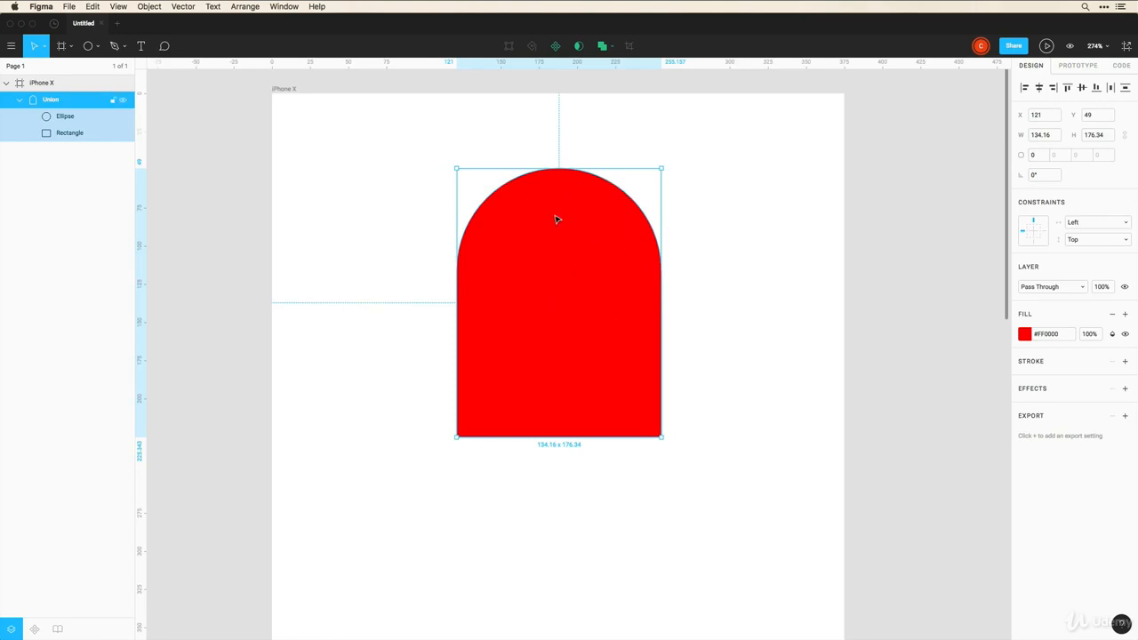
- Ungroup the union shape back into its separate ellipse and rectangle
right_click(57, 98)
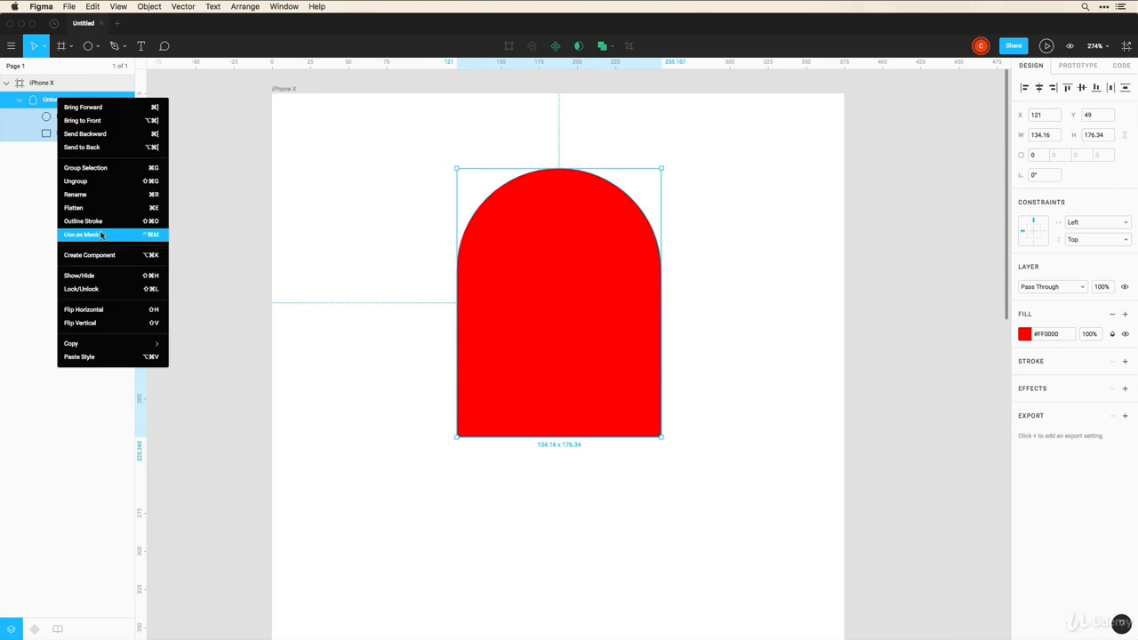
click(88, 185)
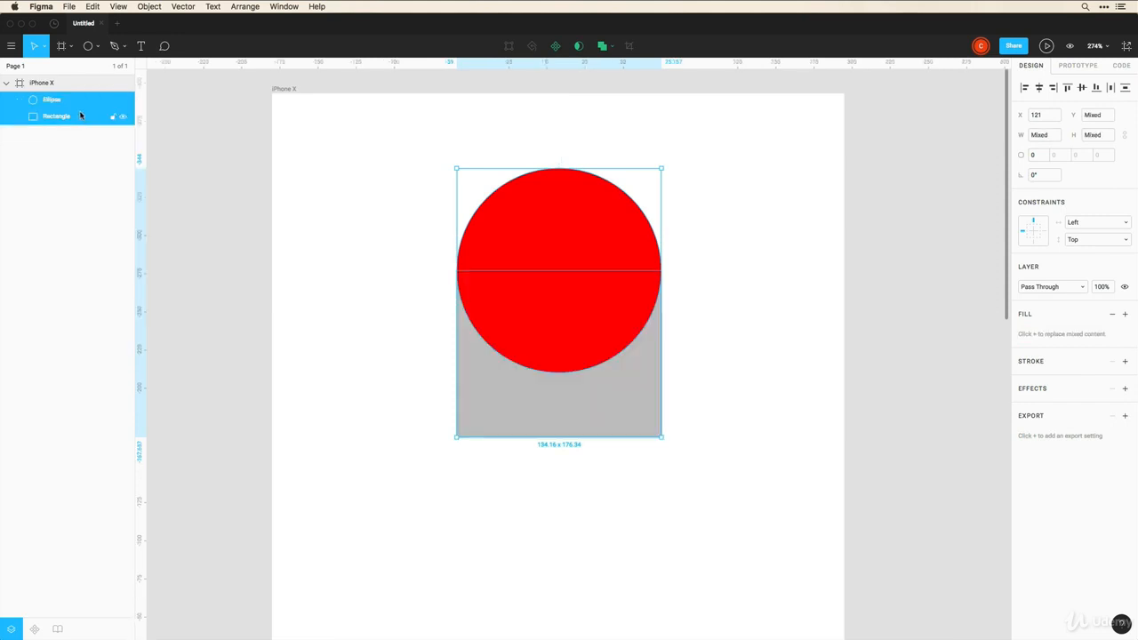
click(371, 214)
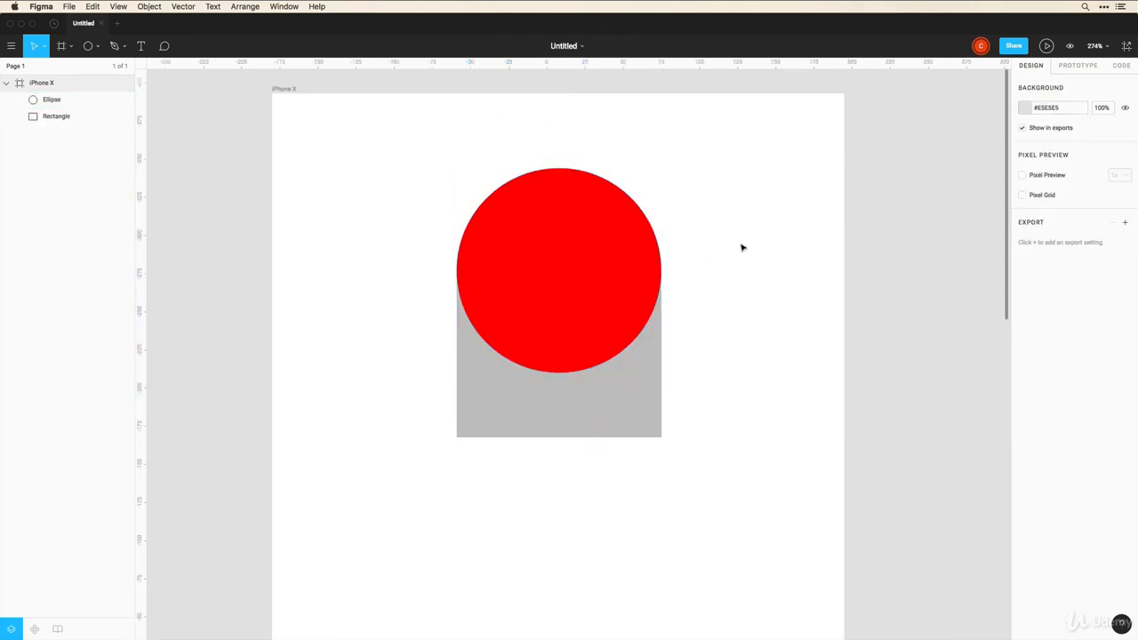
- Try Subtract Selection to cut the red ellipse out of the grey rectangle, and undo it
drag(738, 228, 534, 312)
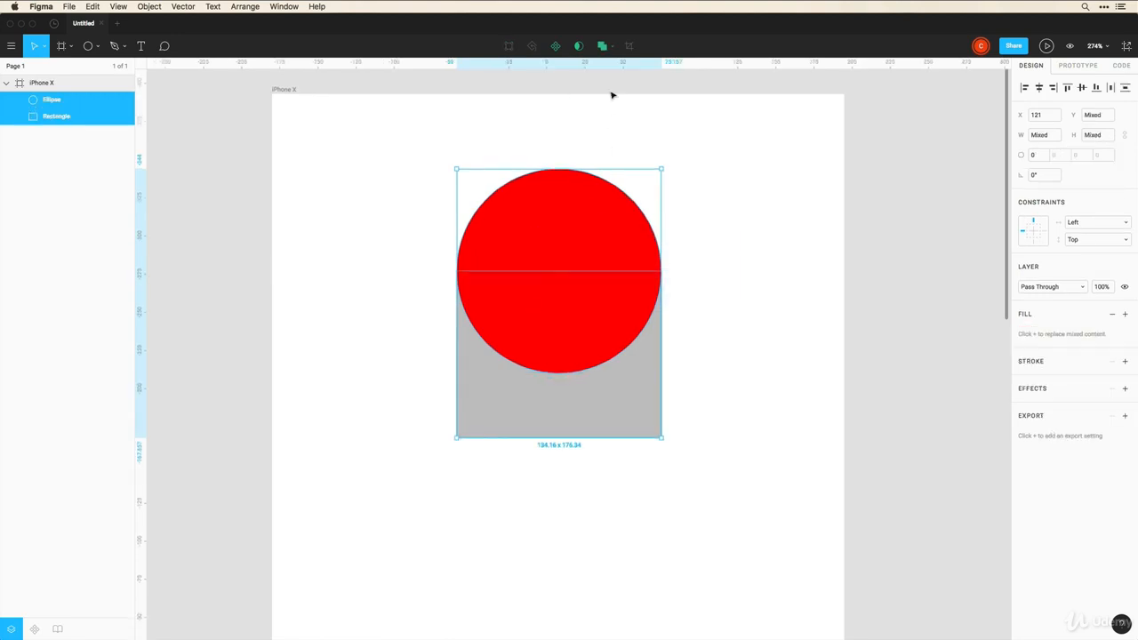
click(612, 50)
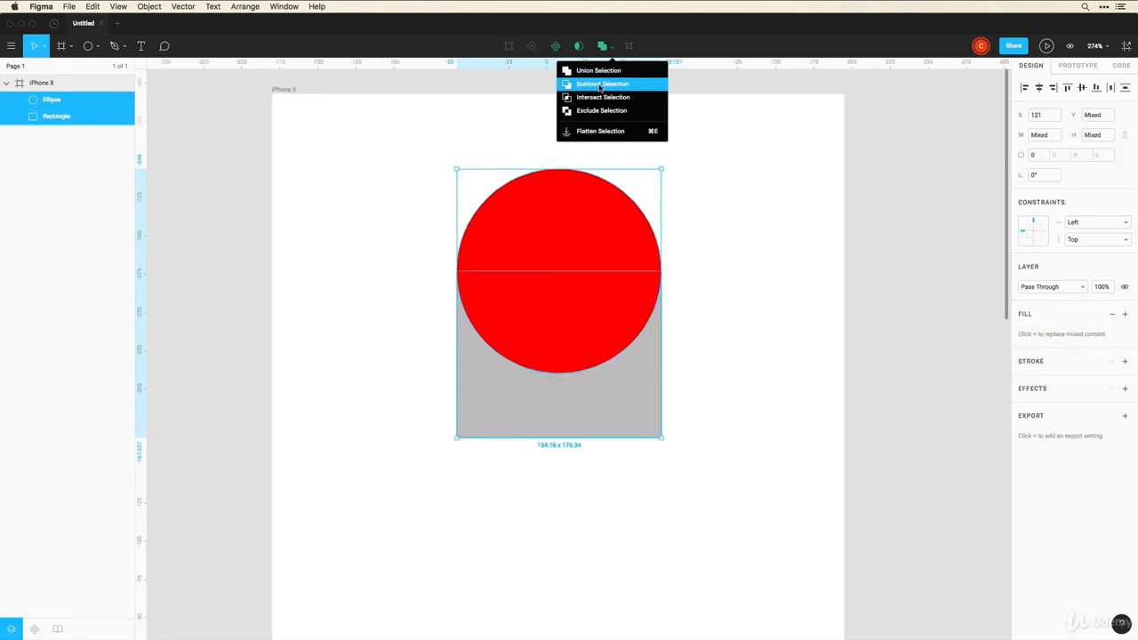
click(600, 85)
click(476, 236)
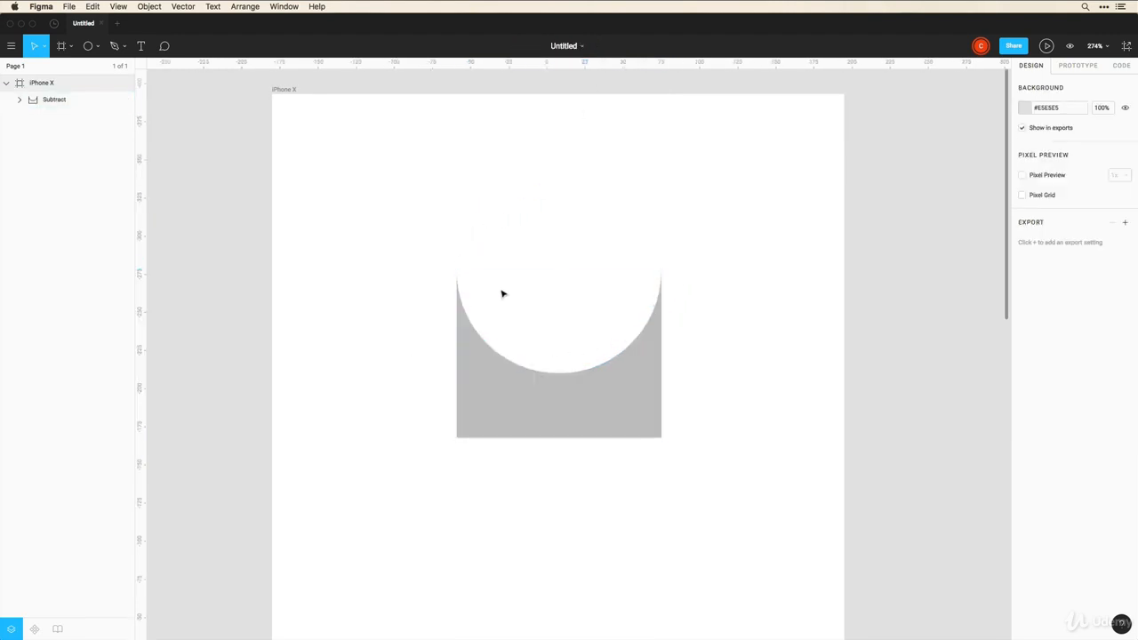
key(super+z)
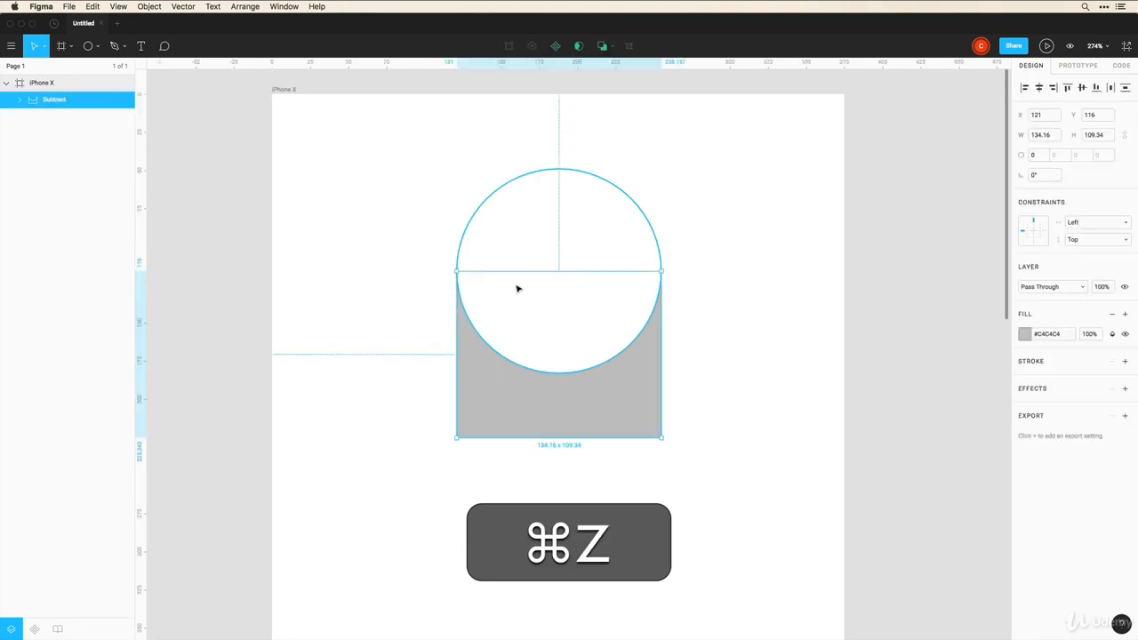
key(super+z)
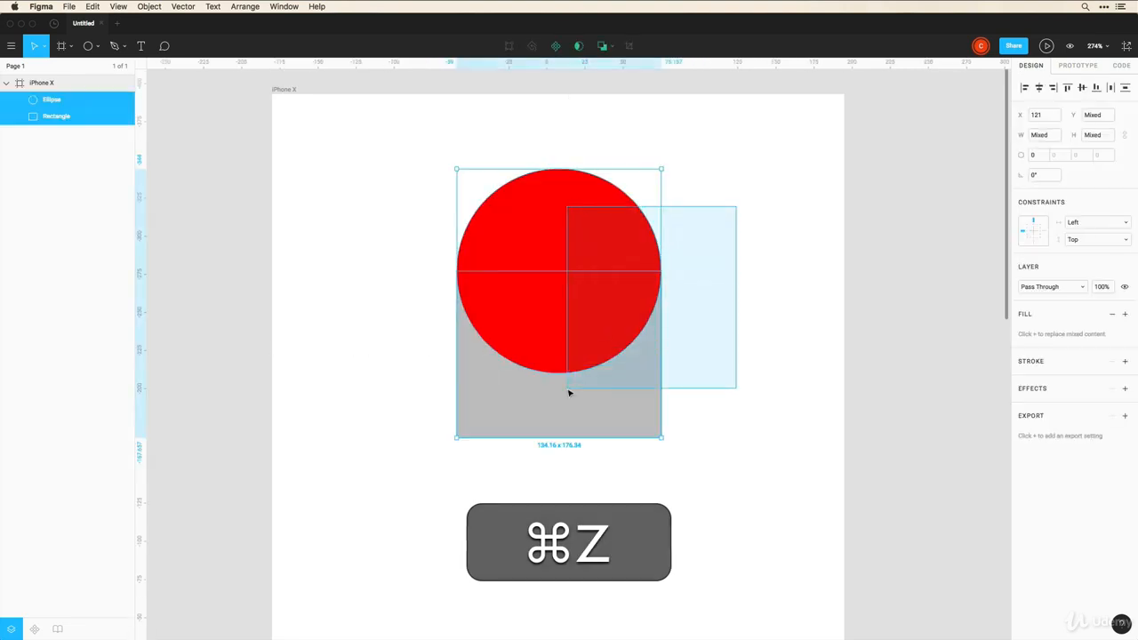
- Combine the ellipse and rectangle with Exclude Selection so that their overlapping area is cut out
click(612, 47)
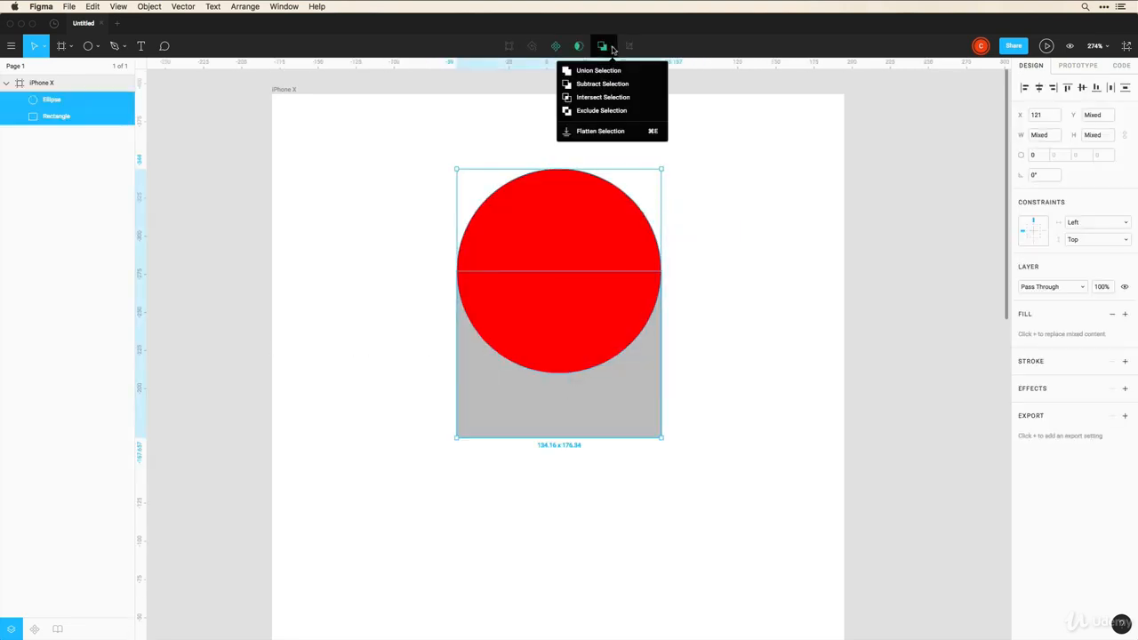
click(603, 111)
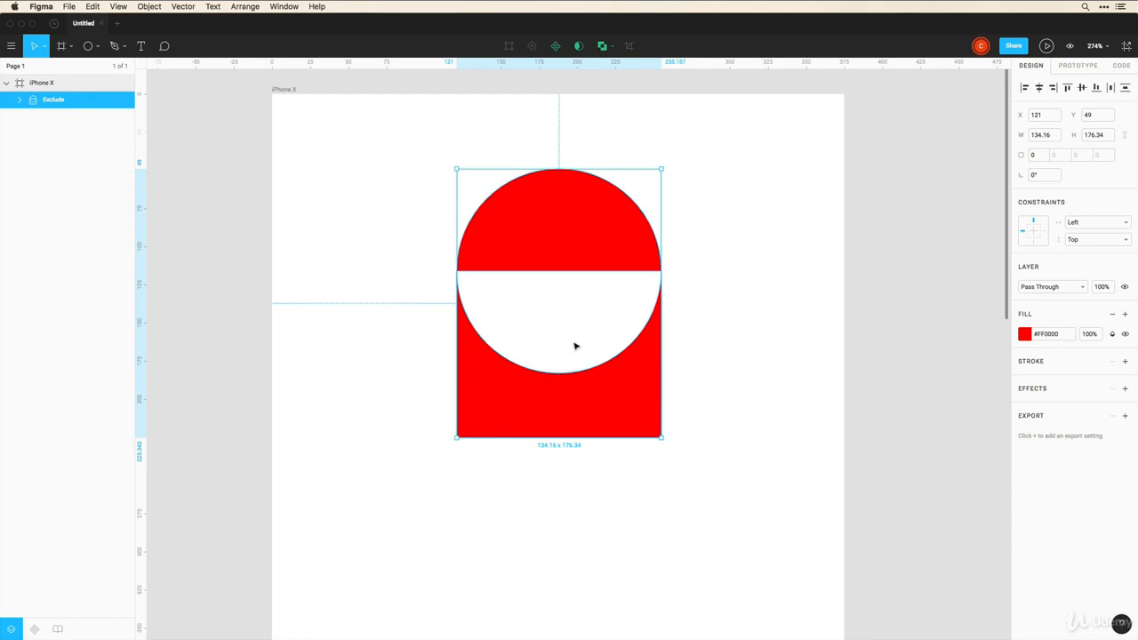
click(614, 46)
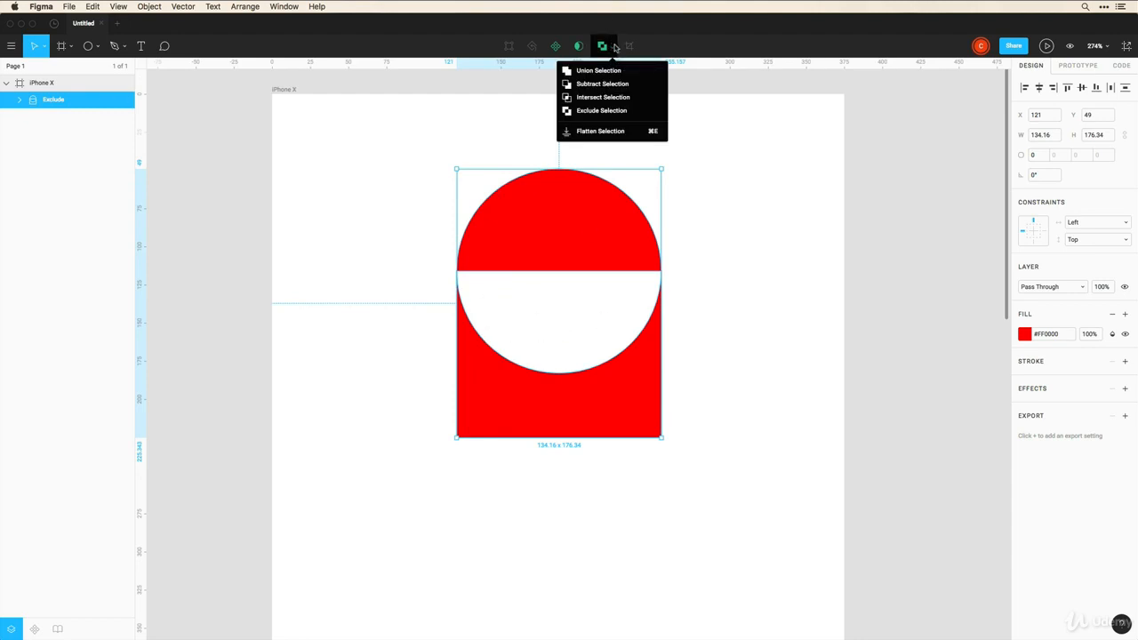
click(707, 215)
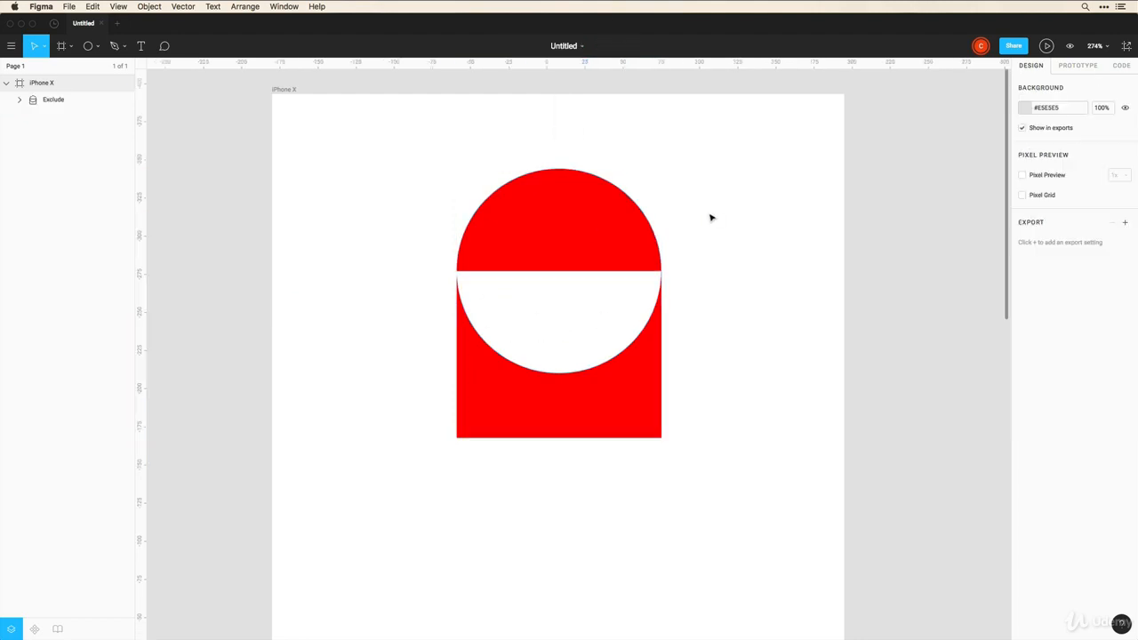
- Shrink the ellipse inside the excluded shape to about 105 x 107 and centre it on the rectangle's top edge
double_click(586, 240)
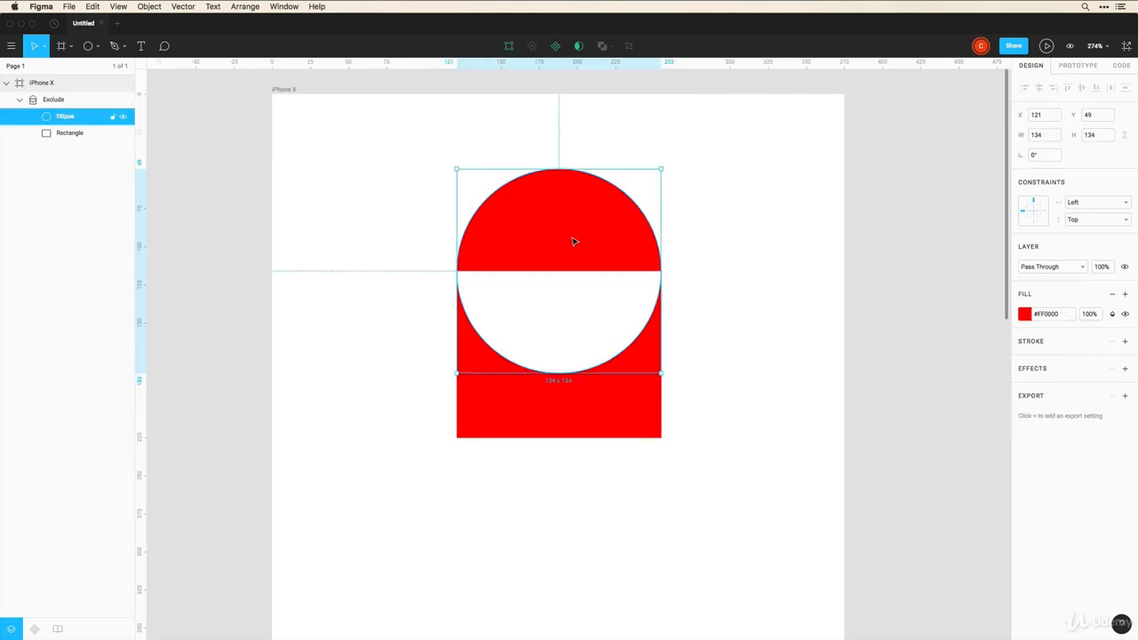
drag(456, 169, 501, 210)
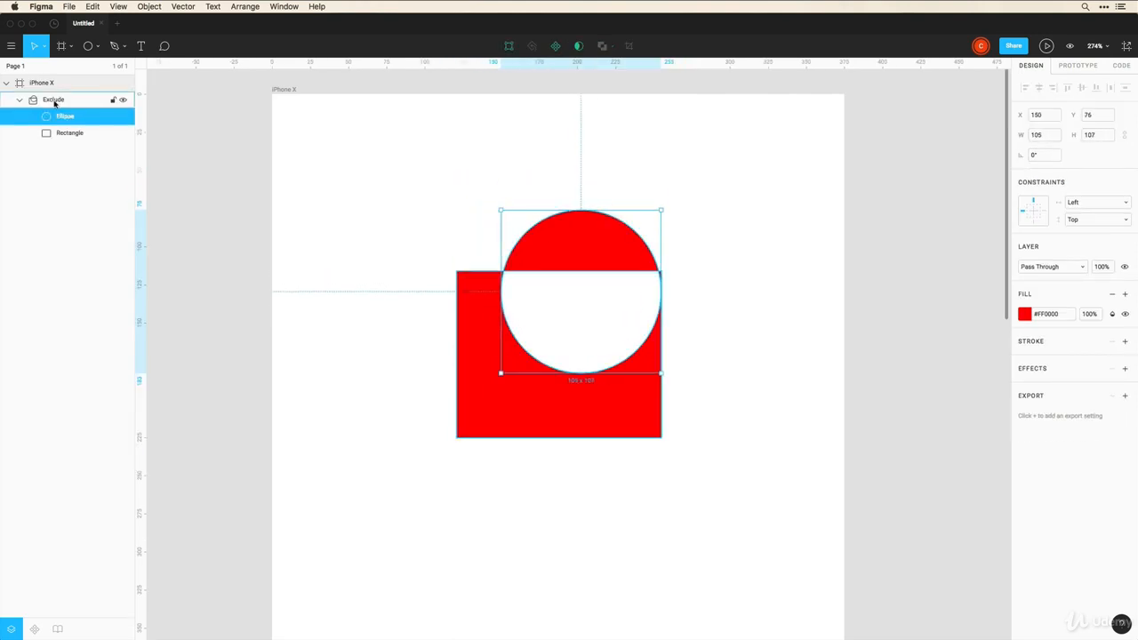
drag(555, 244, 538, 224)
click(744, 337)
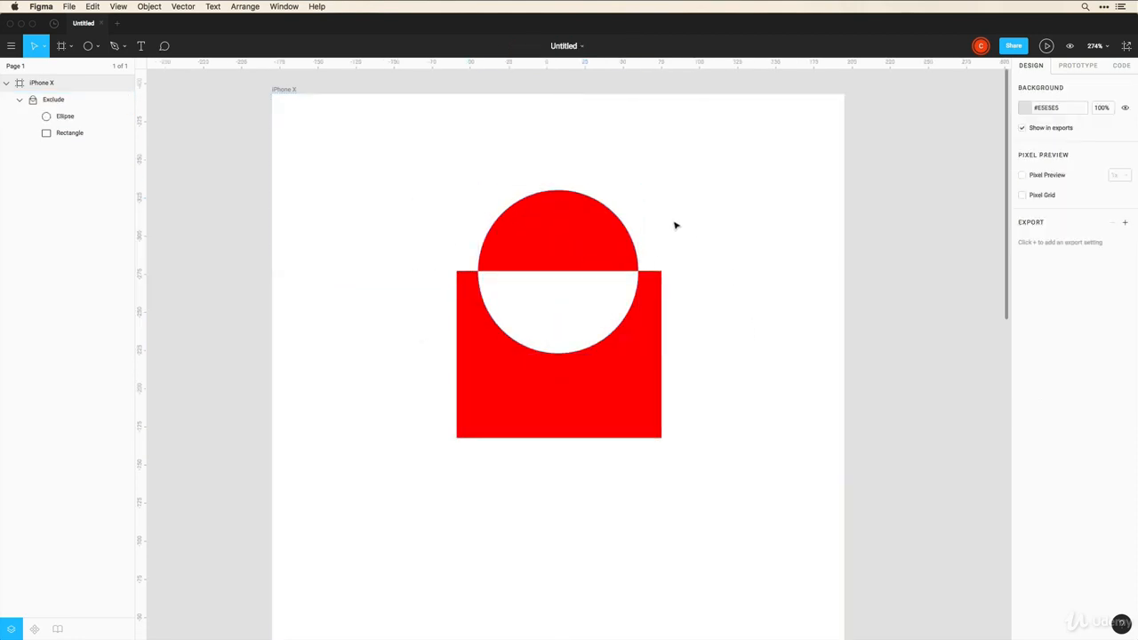
- Move the excluded shape down to about Y 69 and merge it into a single vector with Flatten Selection
click(643, 300)
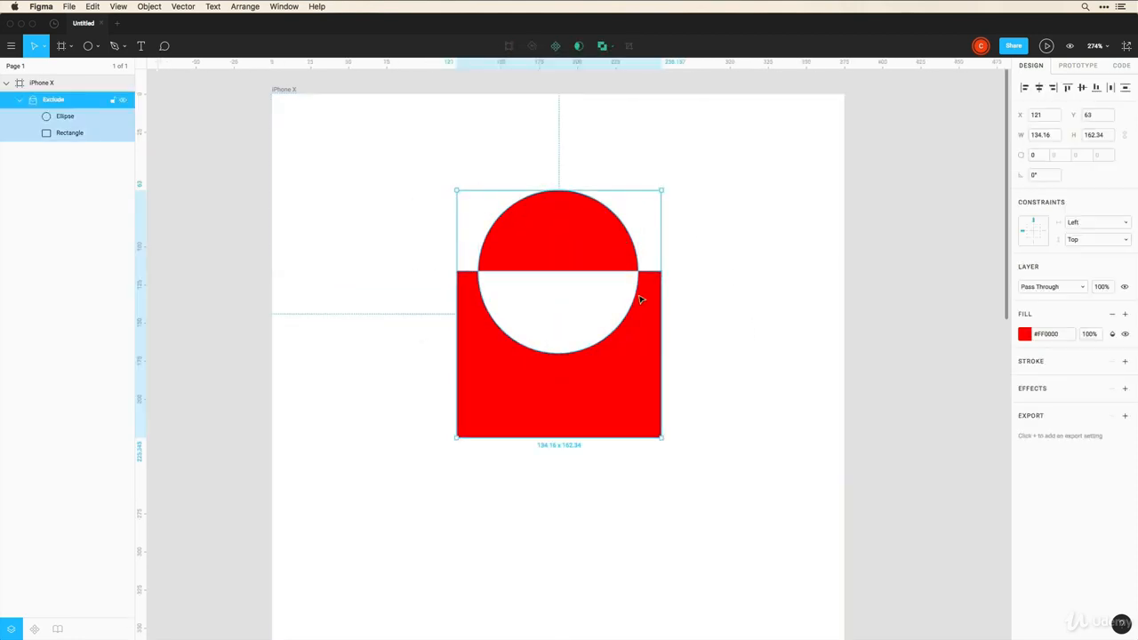
click(728, 301)
mouse_move(649, 364)
mouse_down()
mouse_move(668, 400)
mouse_move(649, 373)
mouse_up()
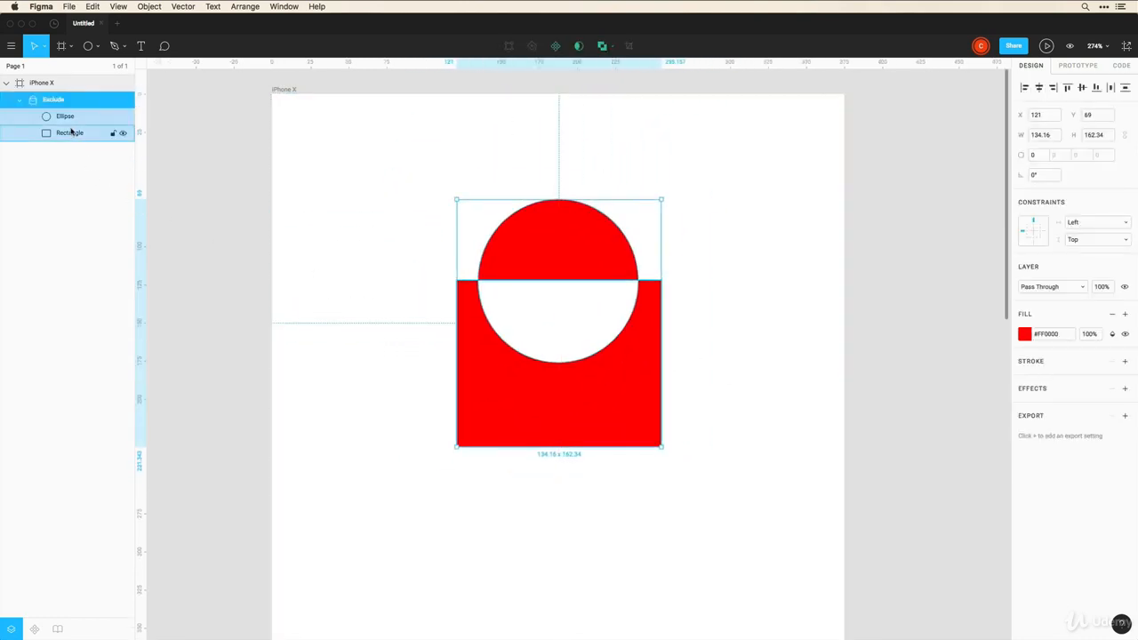
click(611, 46)
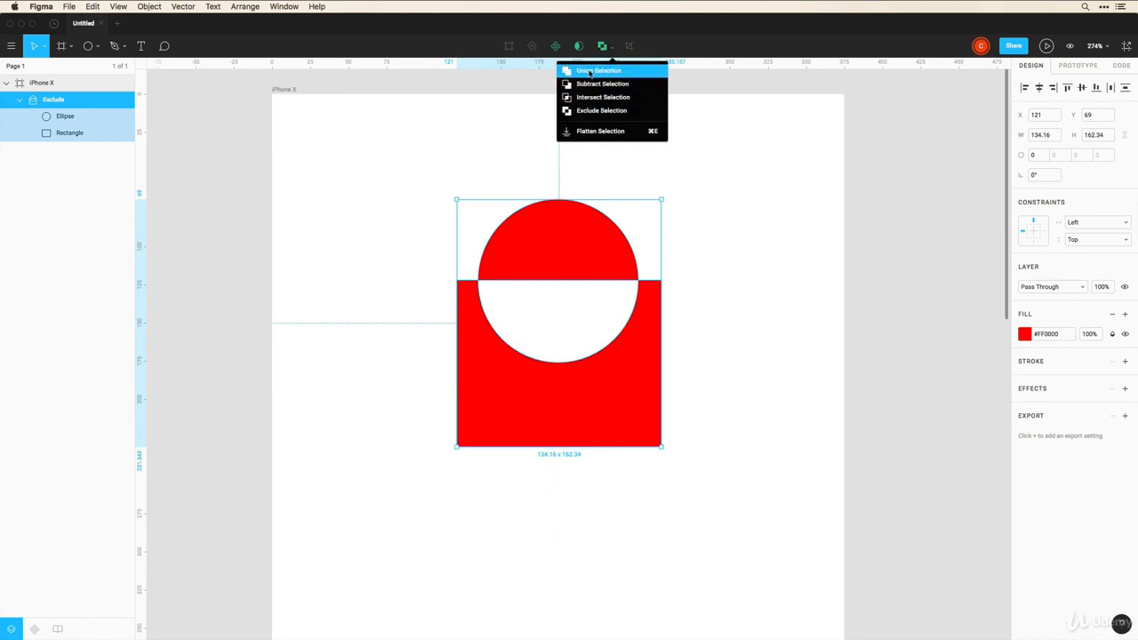
click(593, 133)
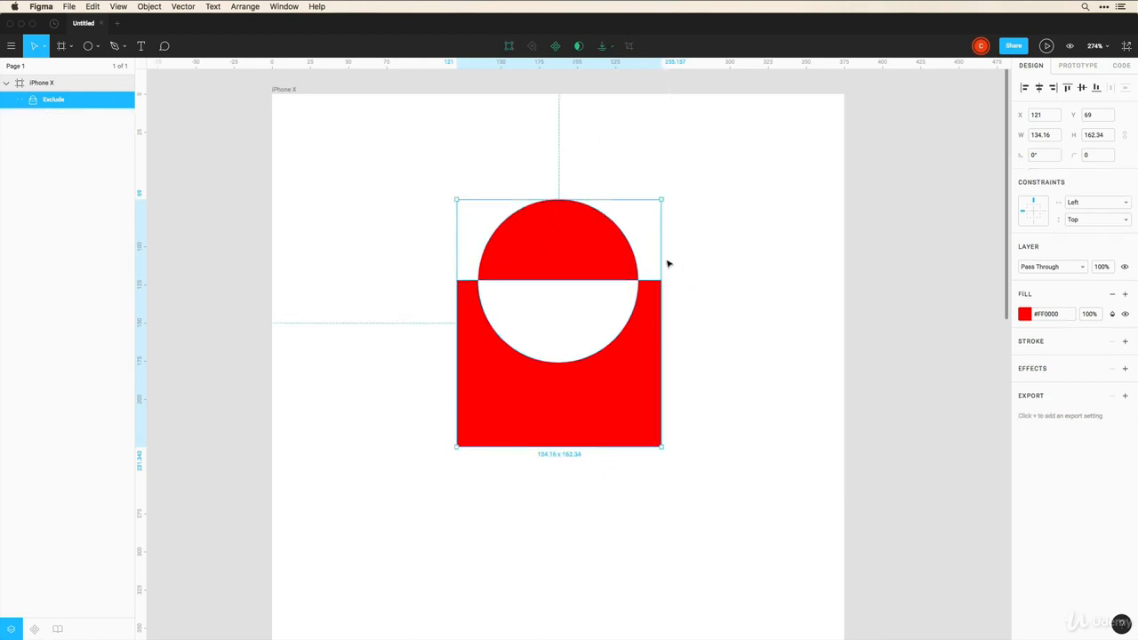
- Distort the flattened shape in vector editing by moving the body's upper-left corner inward and shifting points and handles on the curved edges
double_click(579, 251)
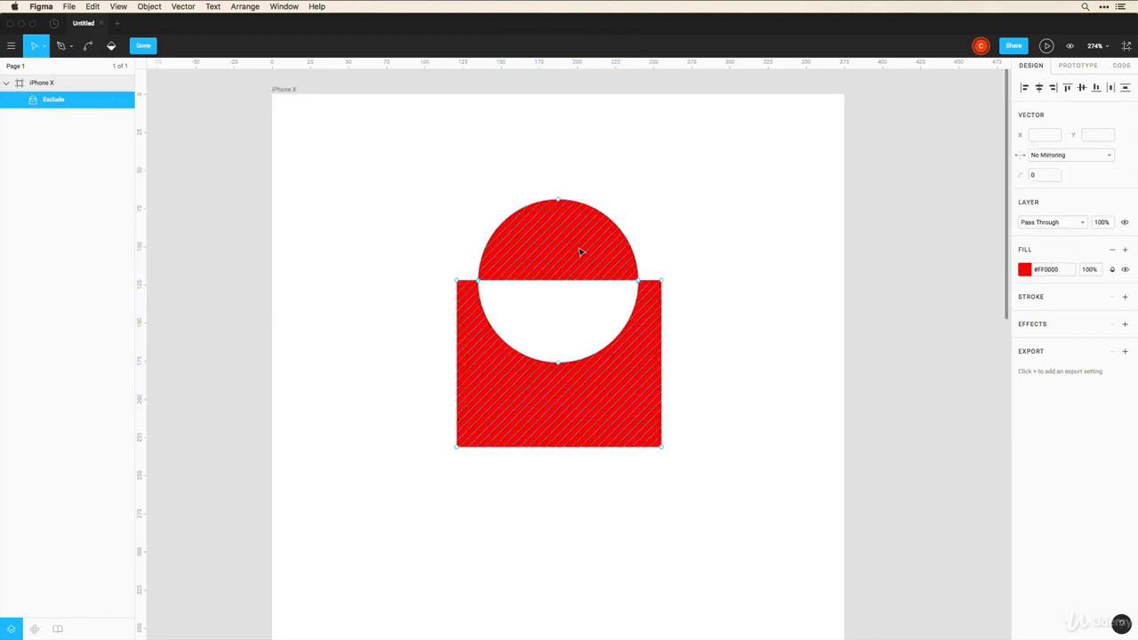
drag(457, 281, 465, 298)
drag(557, 199, 534, 193)
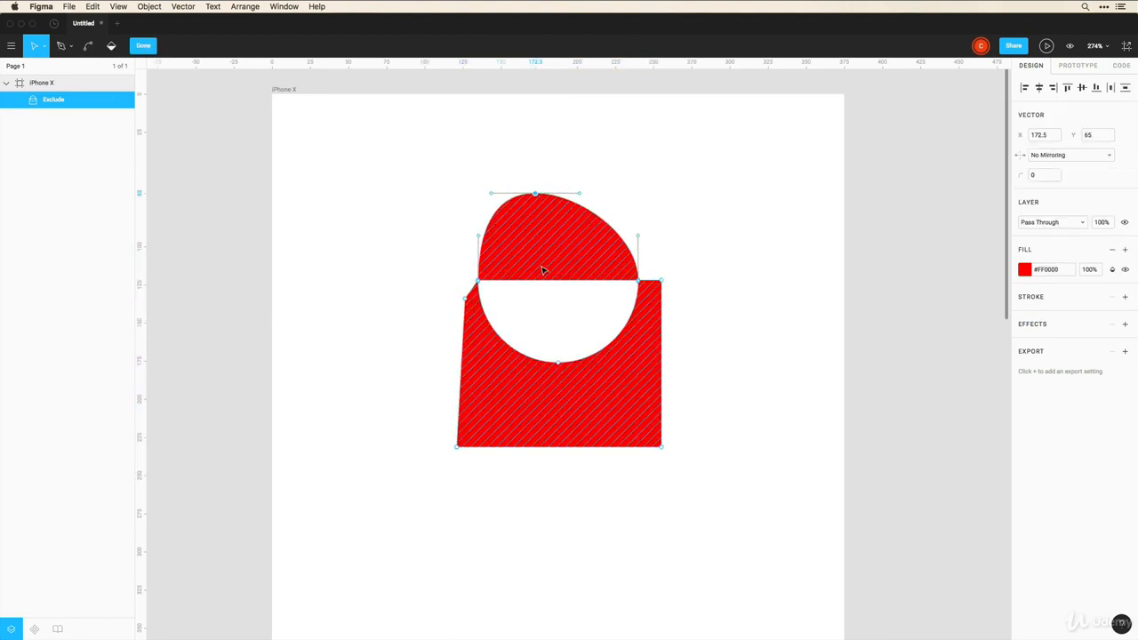
mouse_move(535, 265)
mouse_down()
mouse_move(554, 272)
mouse_move(543, 261)
mouse_up()
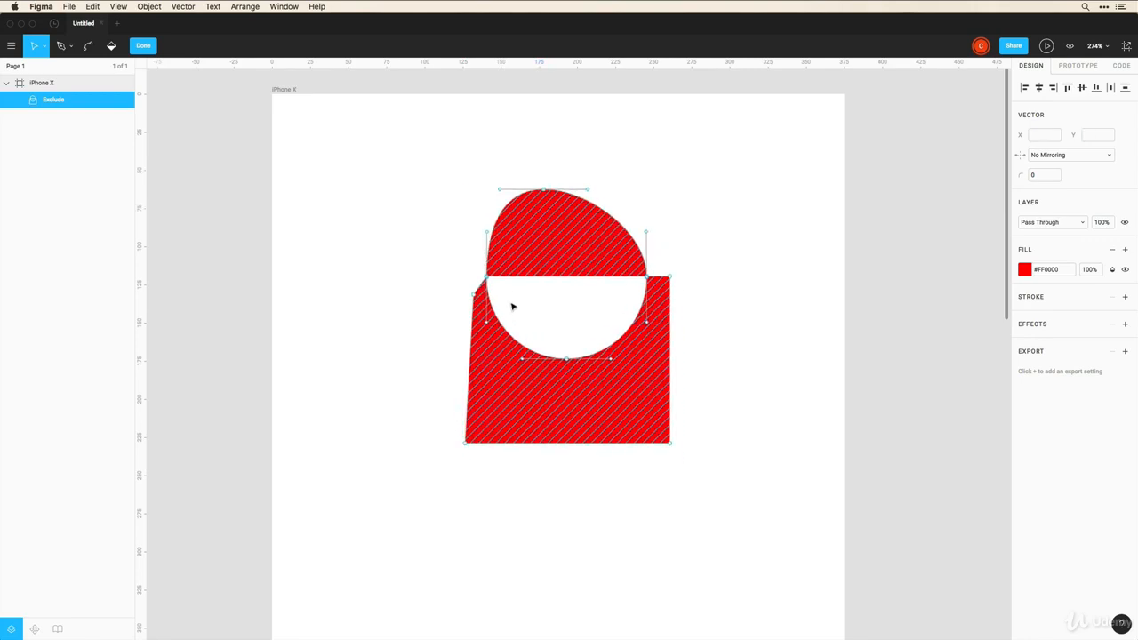
click(486, 278)
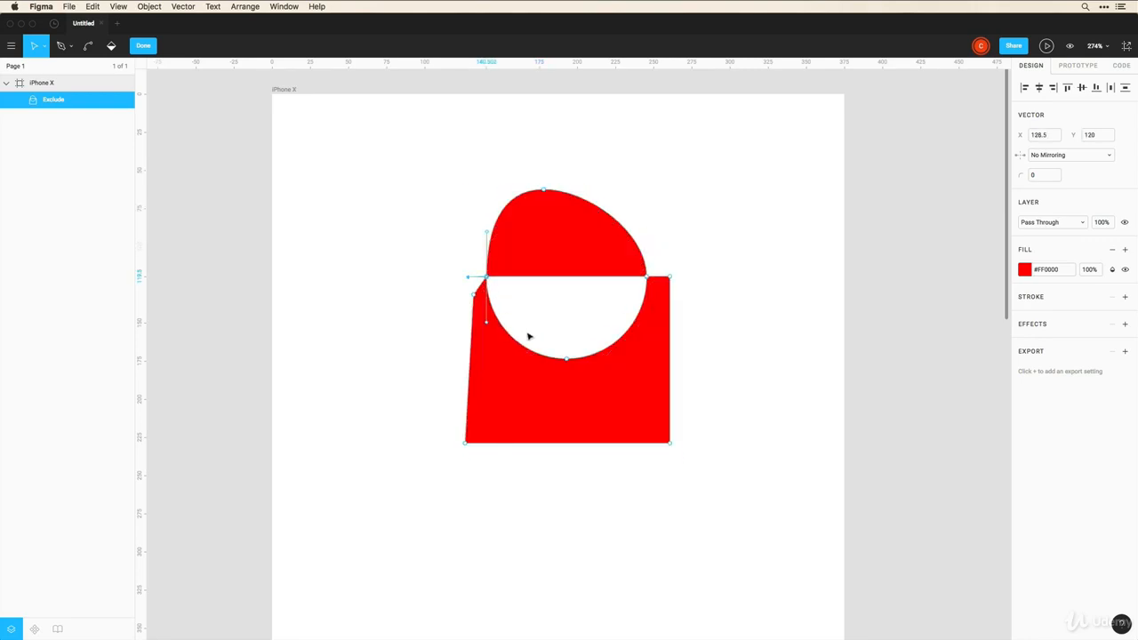
drag(566, 358, 658, 348)
click(649, 323)
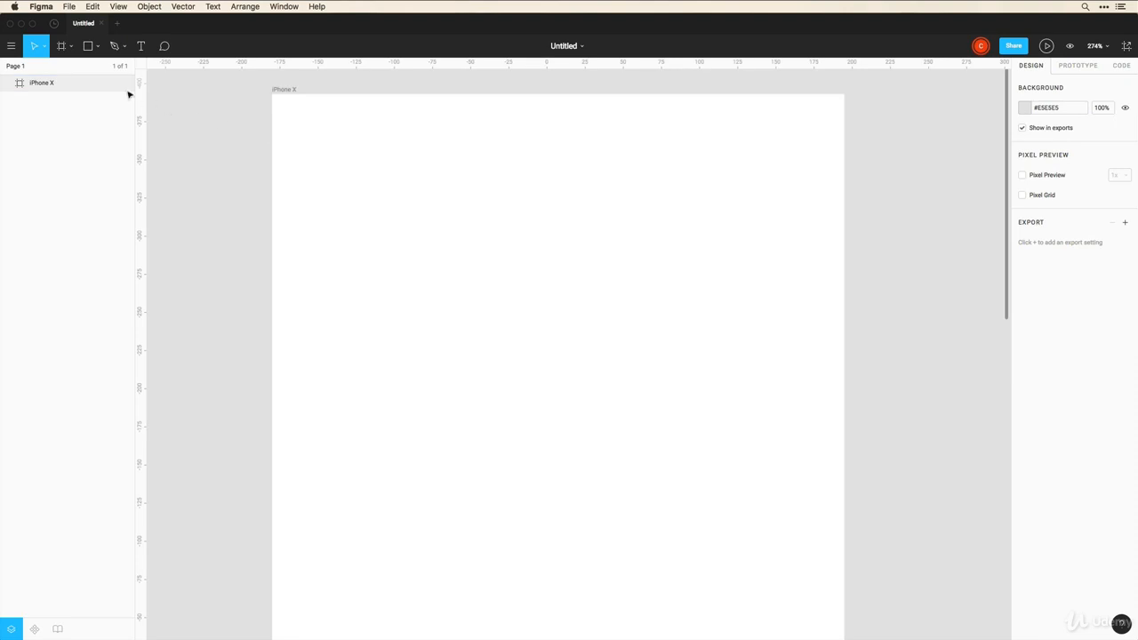
- Place the image dessert-strawberry-shortcake.jpg in the iPhone X frame at about 291 x 208 and position it at about X 46, Y 47
click(97, 46)
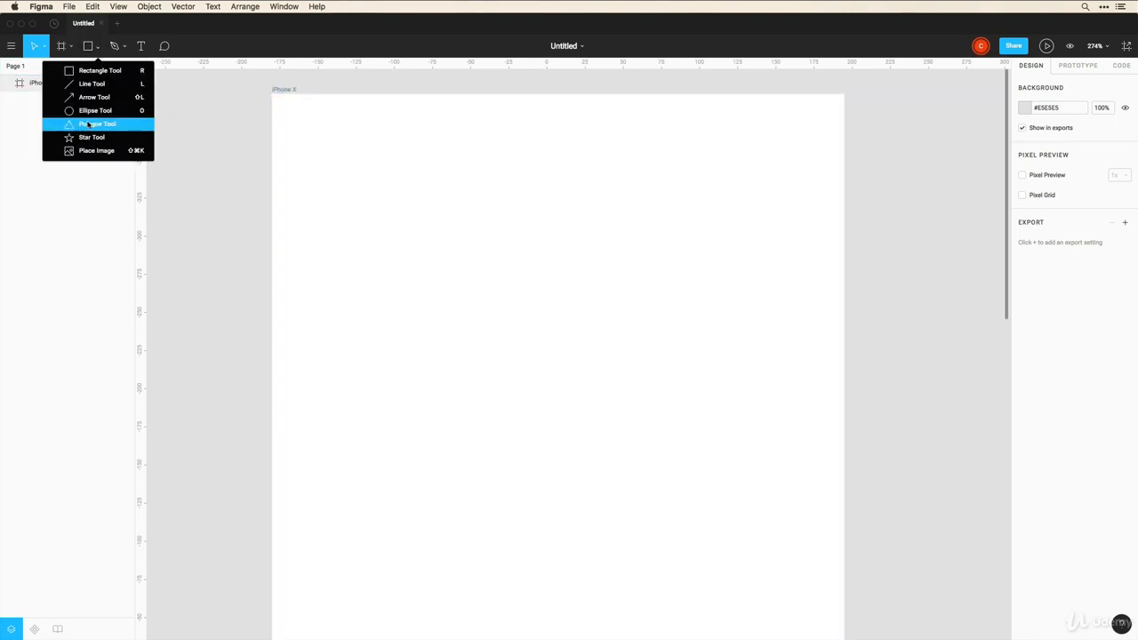
click(91, 152)
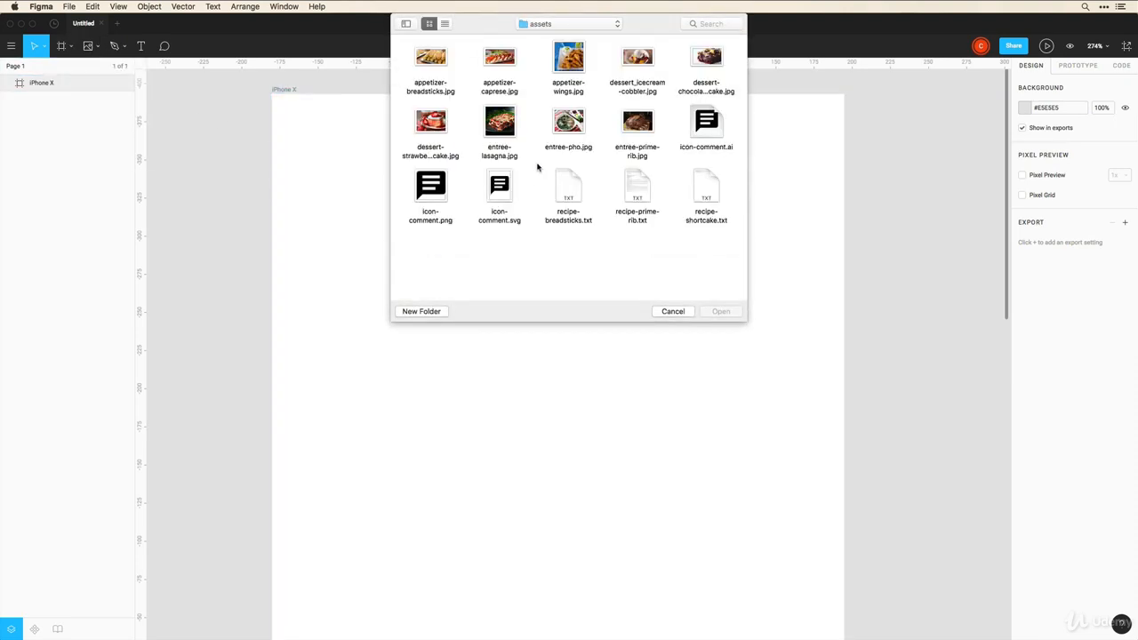
click(431, 122)
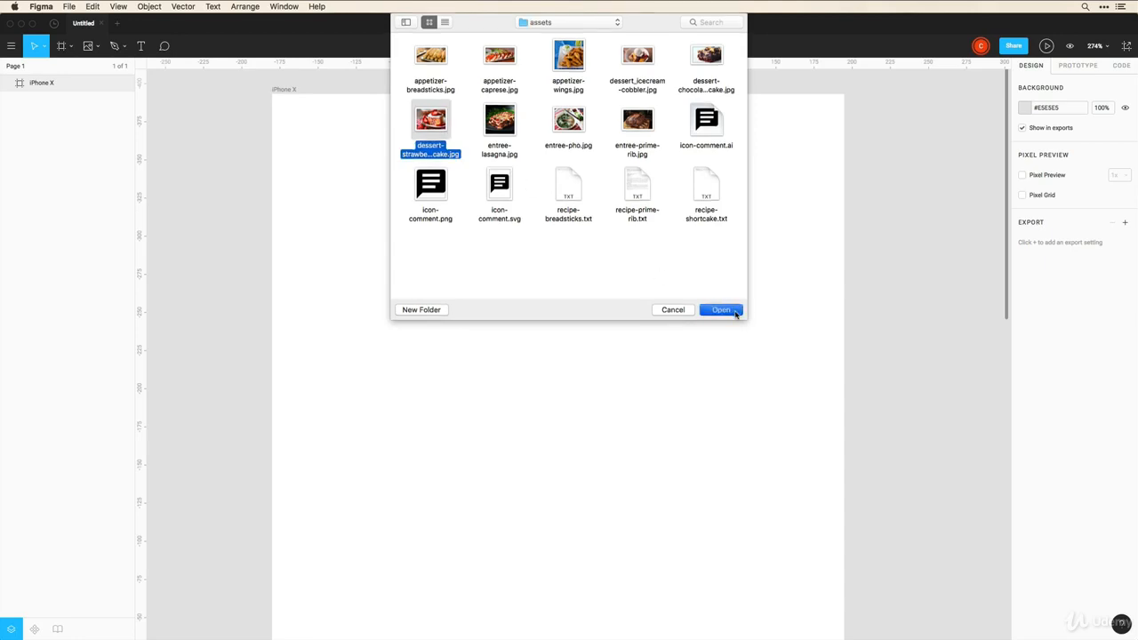
click(721, 311)
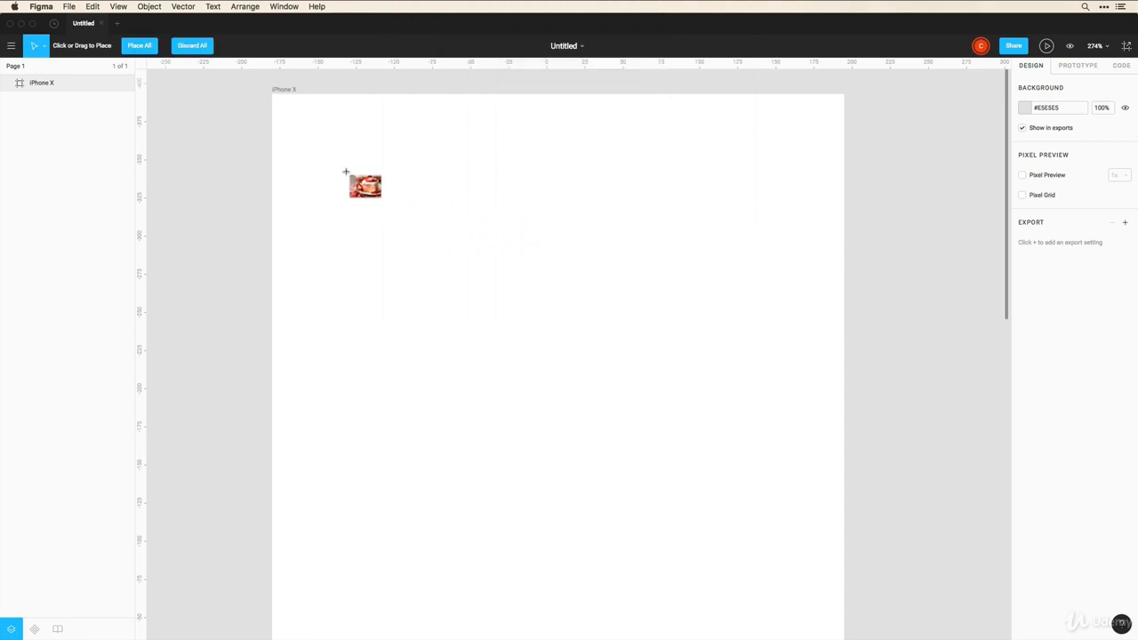
mouse_move(323, 165)
mouse_down()
mouse_move(406, 237)
mouse_move(660, 379)
mouse_move(783, 472)
mouse_move(769, 484)
mouse_up()
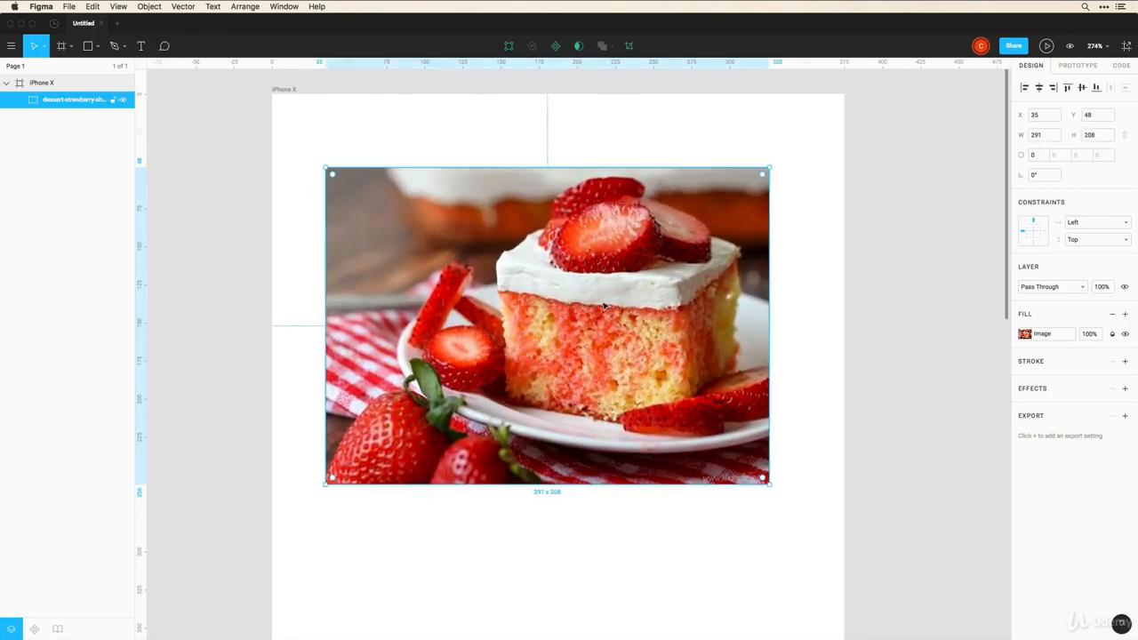
drag(582, 300, 596, 297)
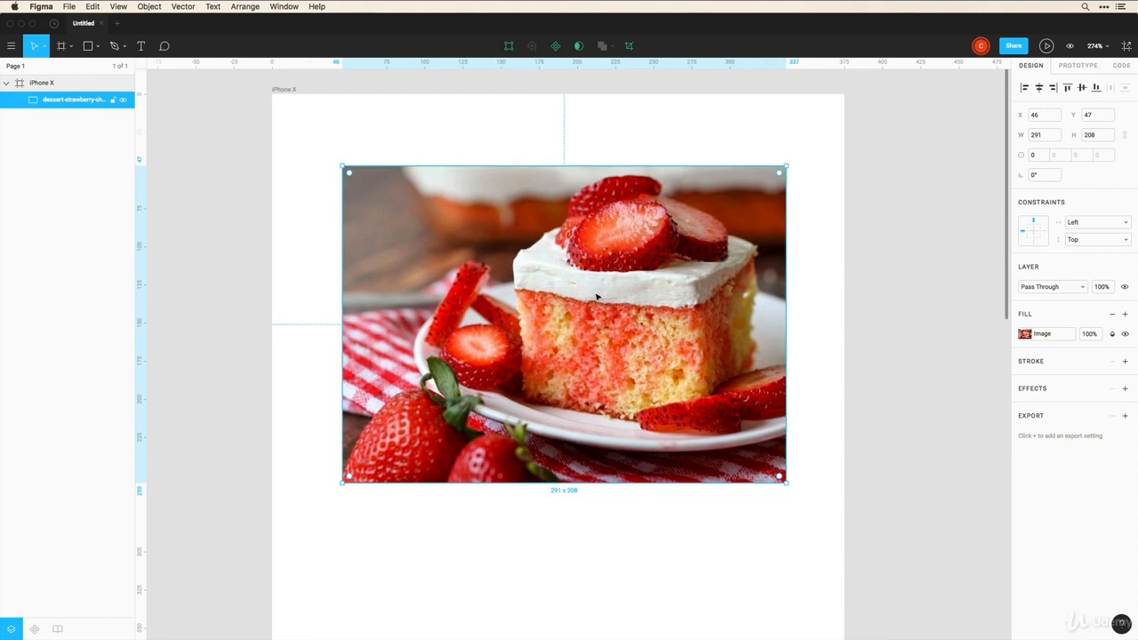
- Crop the shortcake image to about 250 x 153, trimming its left side, bottom and a thin strip off the top
click(629, 47)
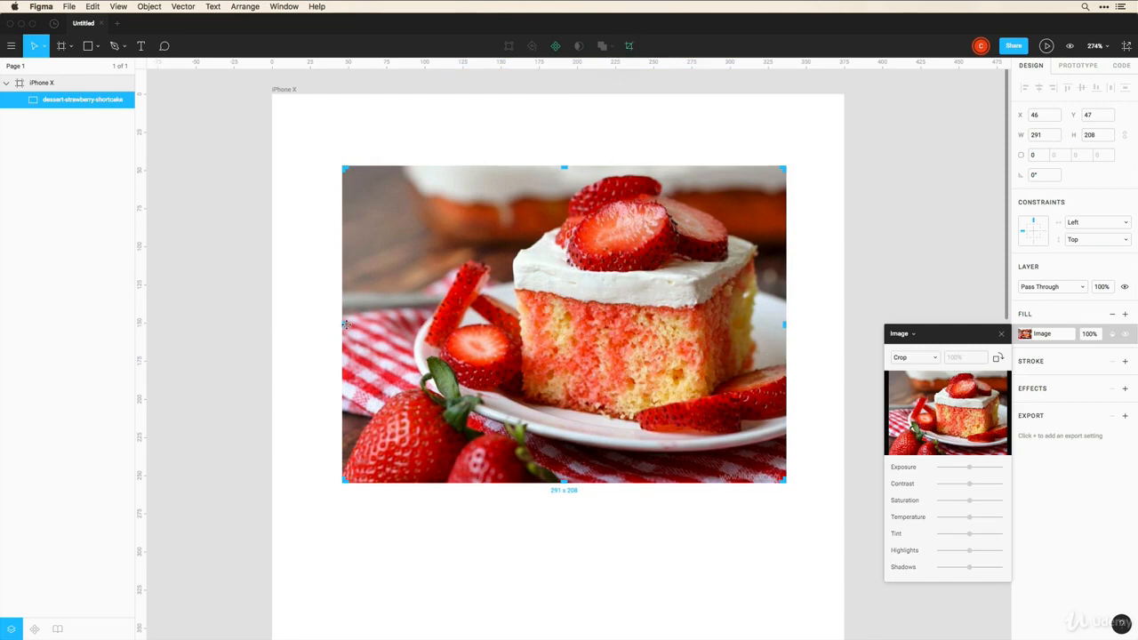
drag(343, 325, 405, 326)
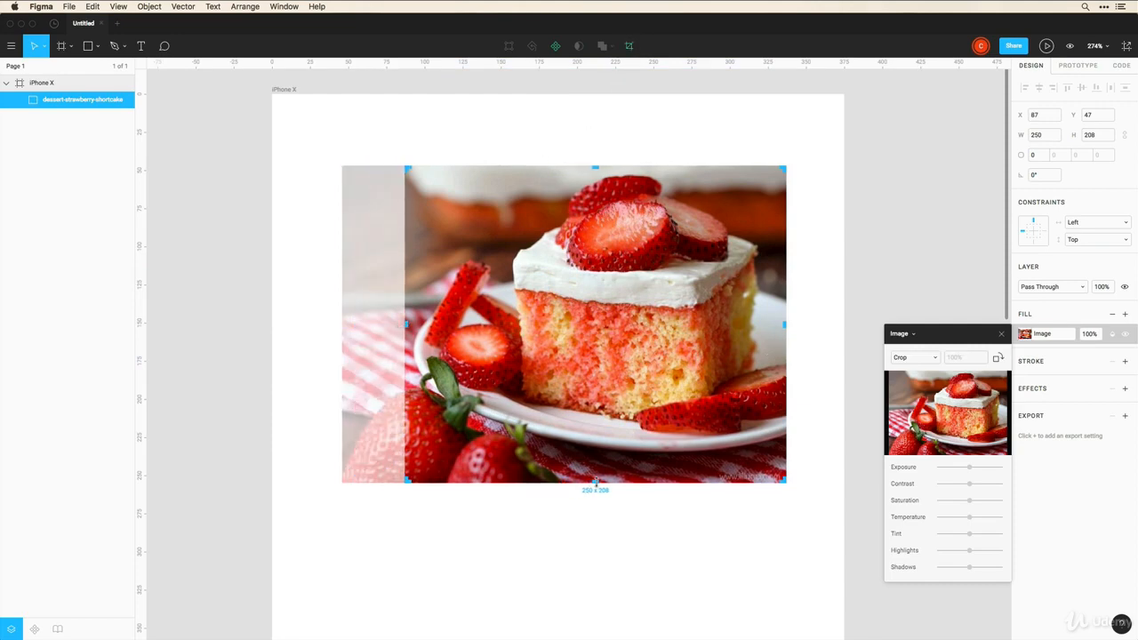
drag(595, 482, 594, 427)
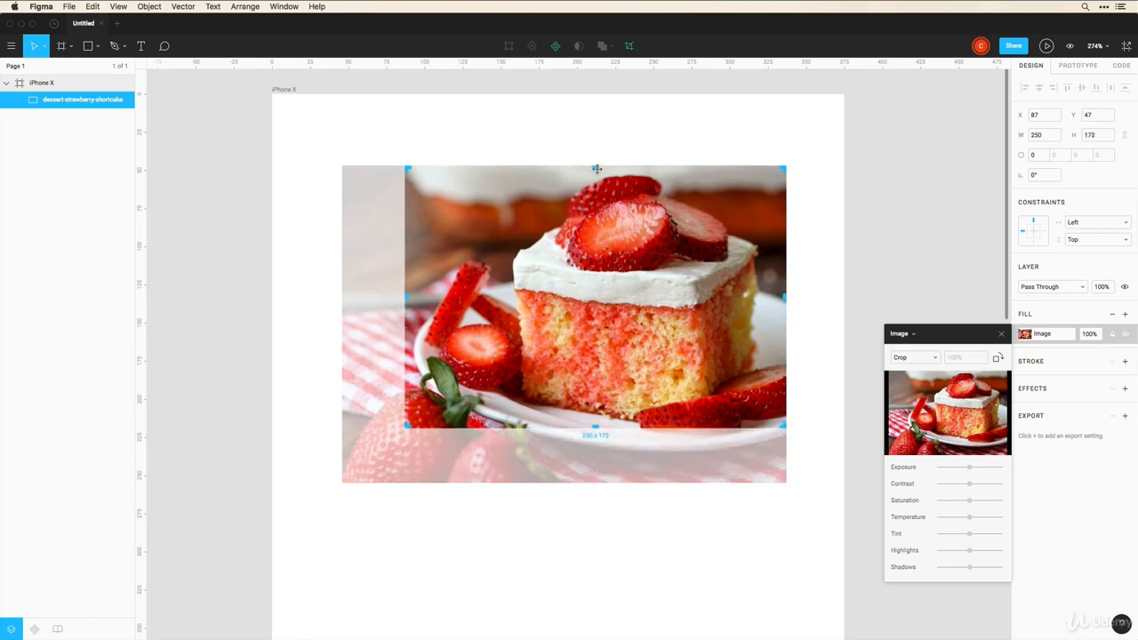
drag(783, 427, 785, 406)
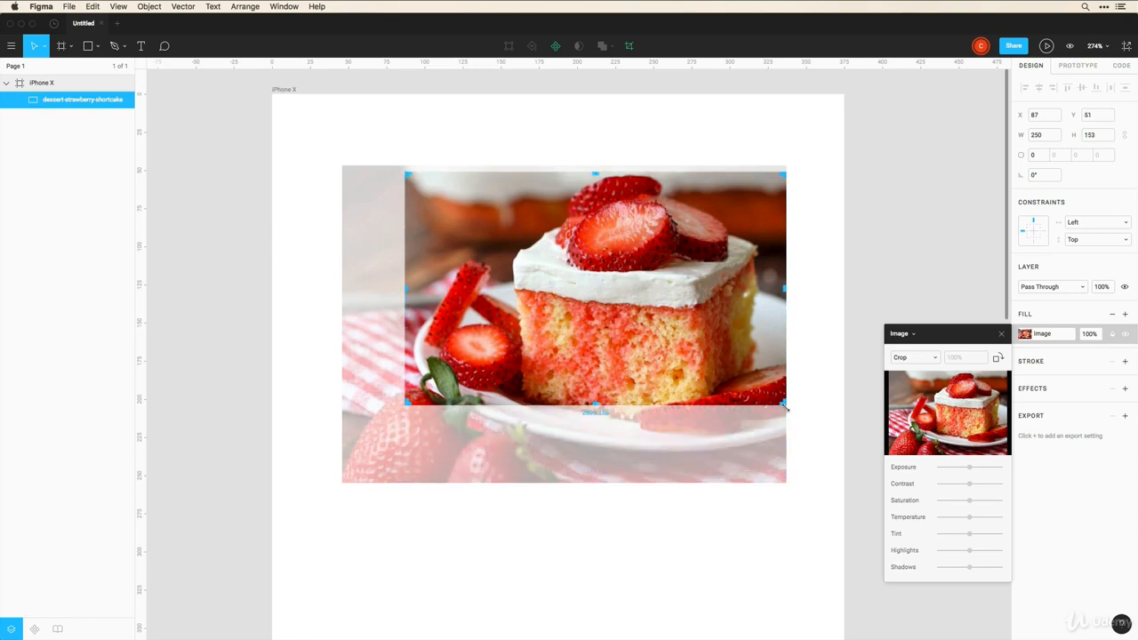
key(Return)
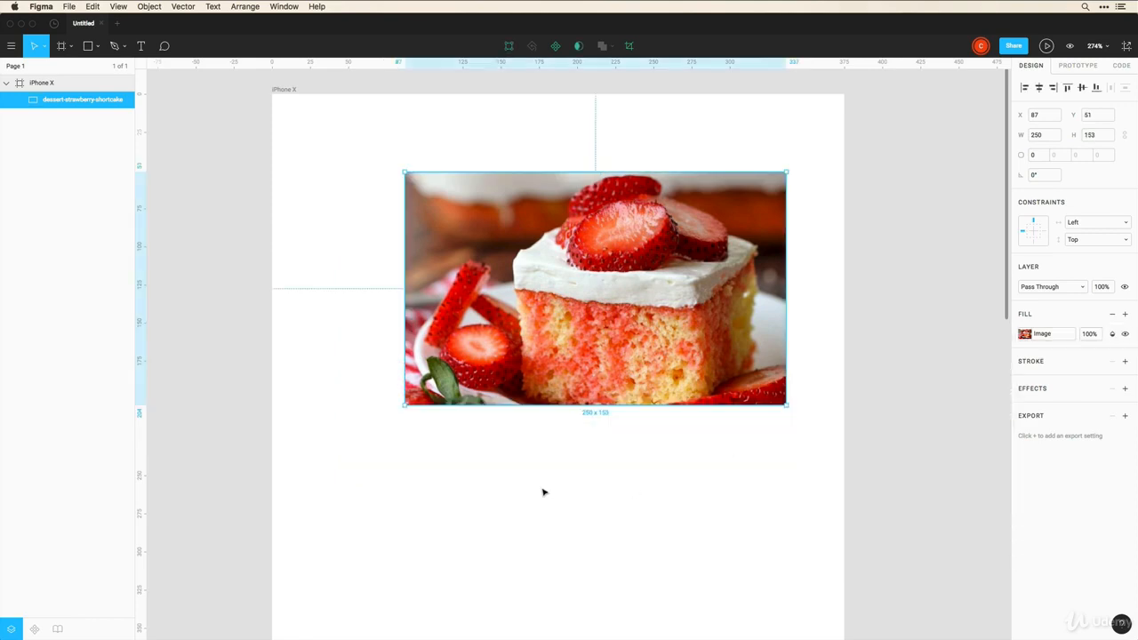
- Reposition the shortcake picture inside its 250 x 153 crop
double_click(603, 302)
mouse_move(602, 302)
mouse_down()
mouse_move(592, 272)
mouse_move(560, 342)
mouse_move(601, 305)
mouse_move(581, 305)
mouse_up()
key(Return)
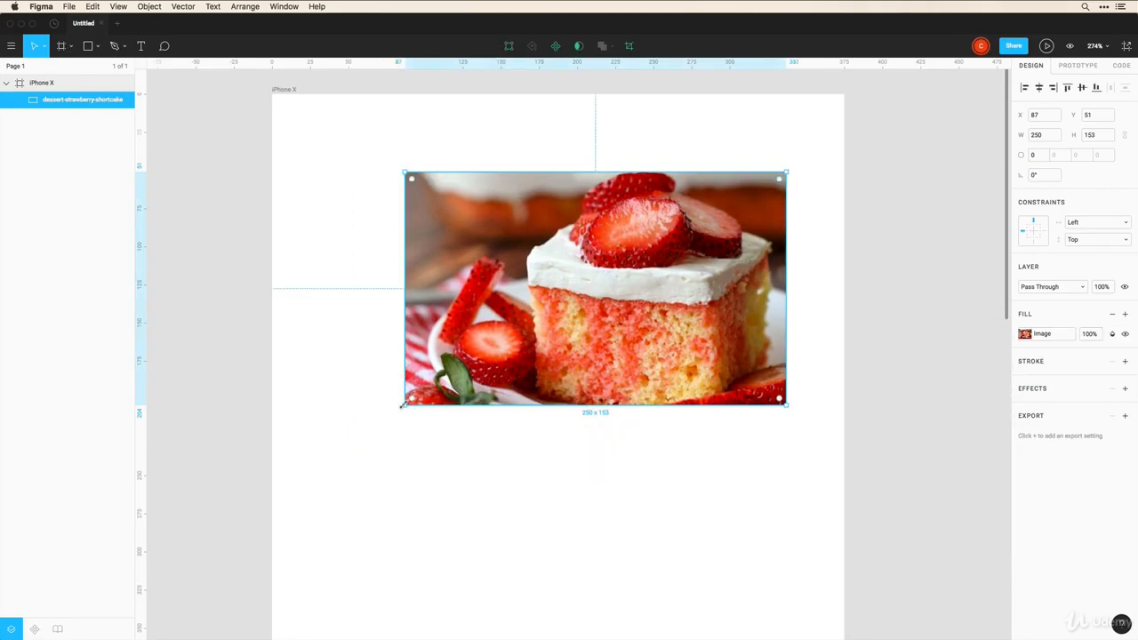
mouse_move(404, 402)
mouse_down()
mouse_move(551, 355)
mouse_move(518, 419)
mouse_move(383, 330)
mouse_move(520, 376)
mouse_move(452, 363)
mouse_move(405, 405)
mouse_up()
- Preview the iPhone X frame in presentation view and return to the design file
click(1014, 46)
click(1047, 45)
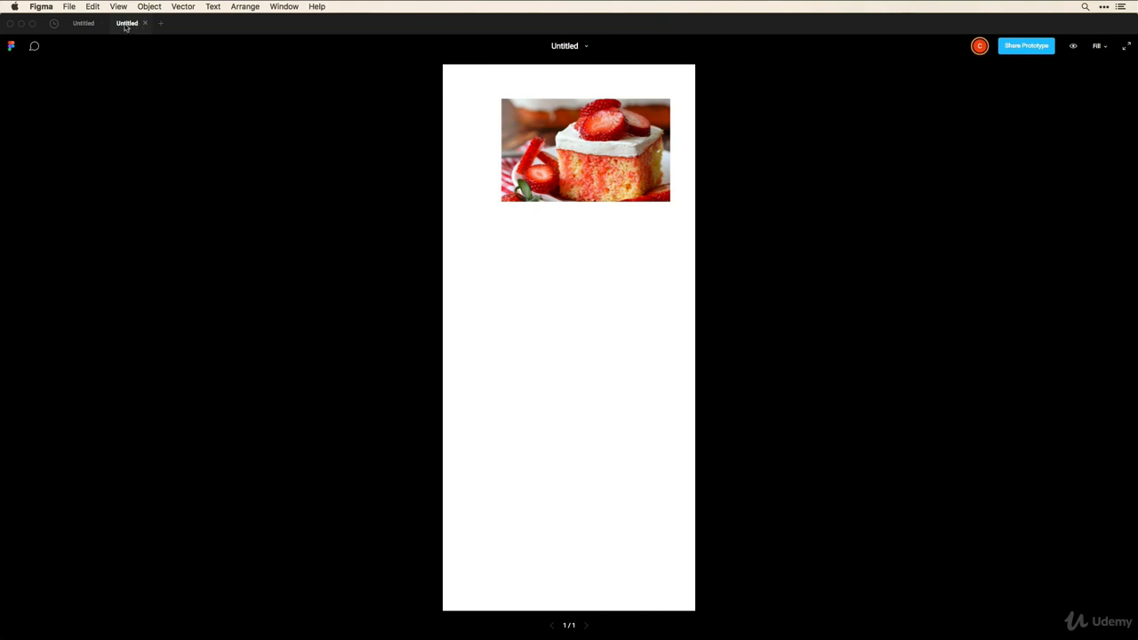
click(82, 24)
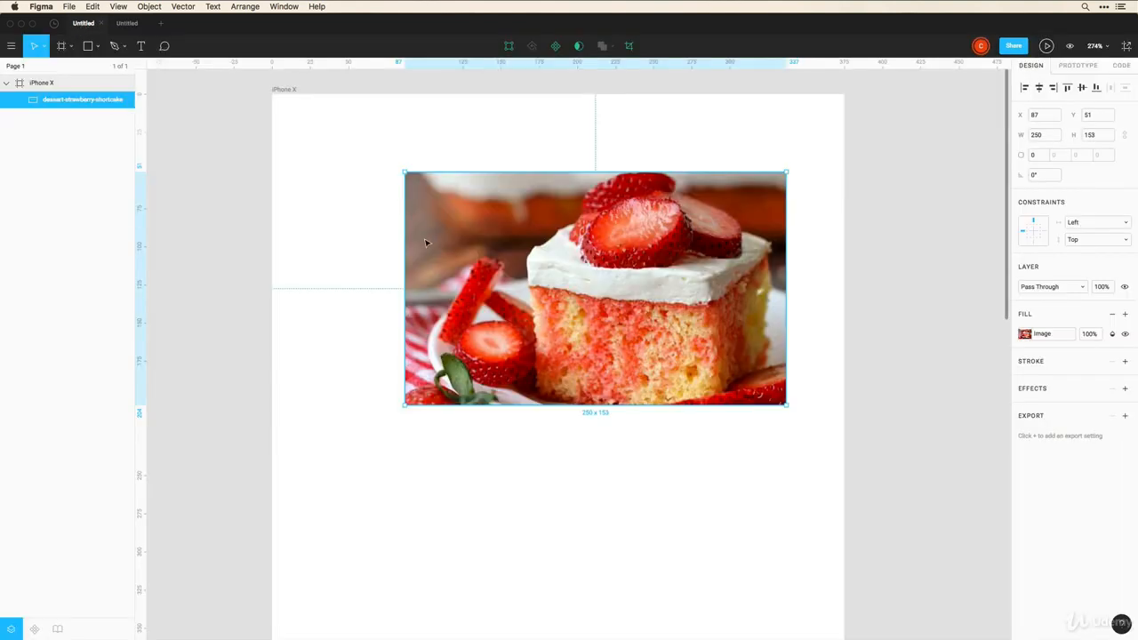
- Move the image to about X 16, Y 12, check it in the presentation preview, and close the preview
drag(480, 260, 372, 200)
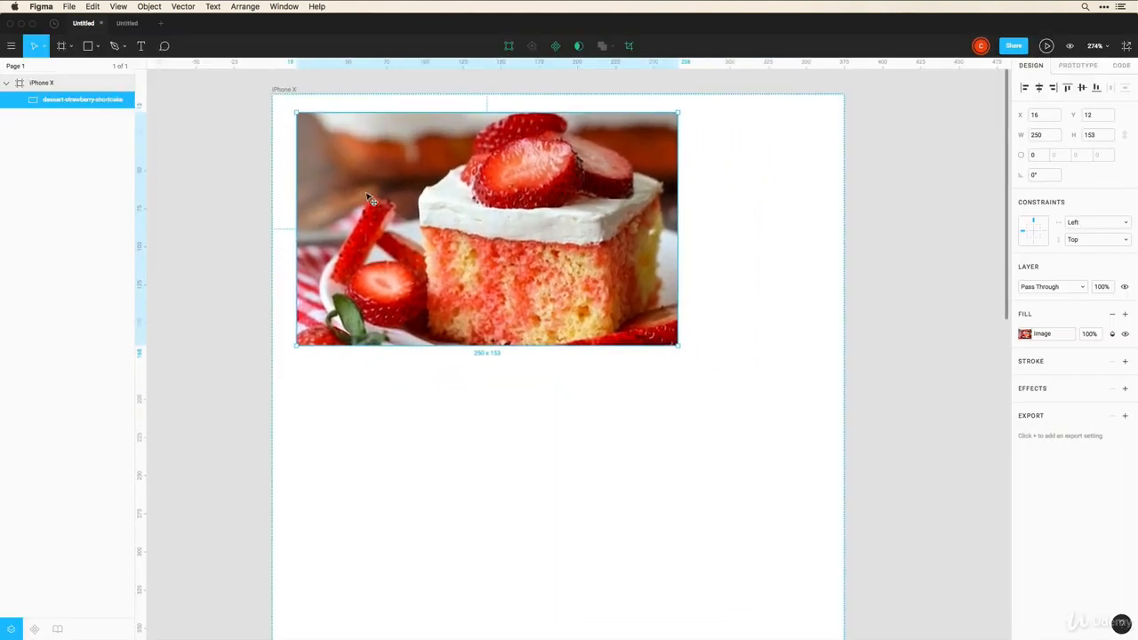
click(127, 24)
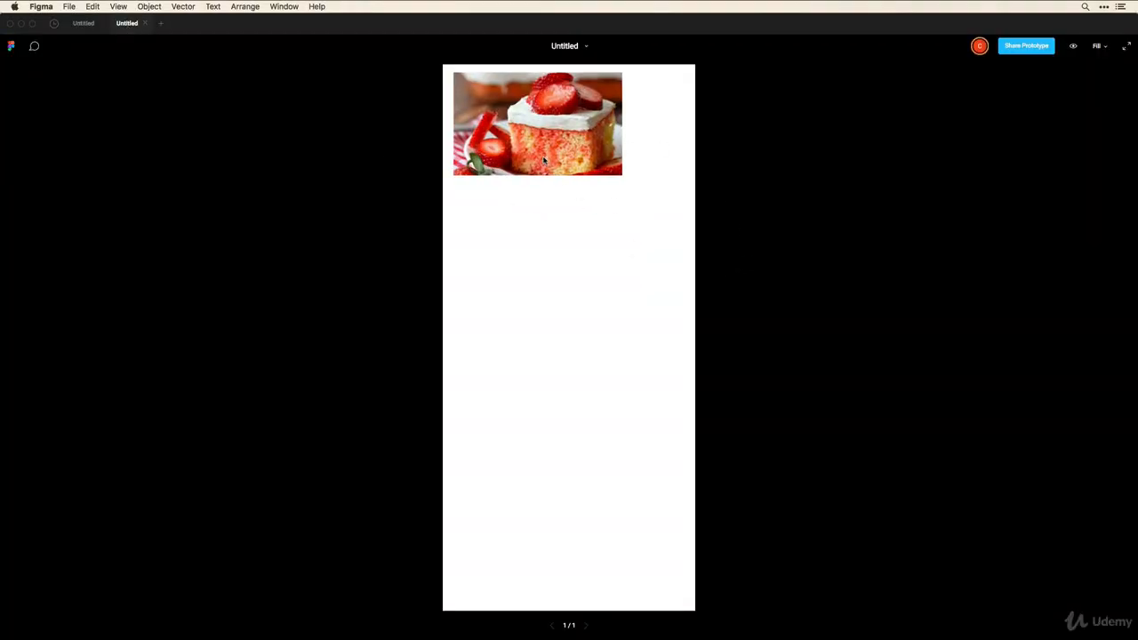
click(144, 23)
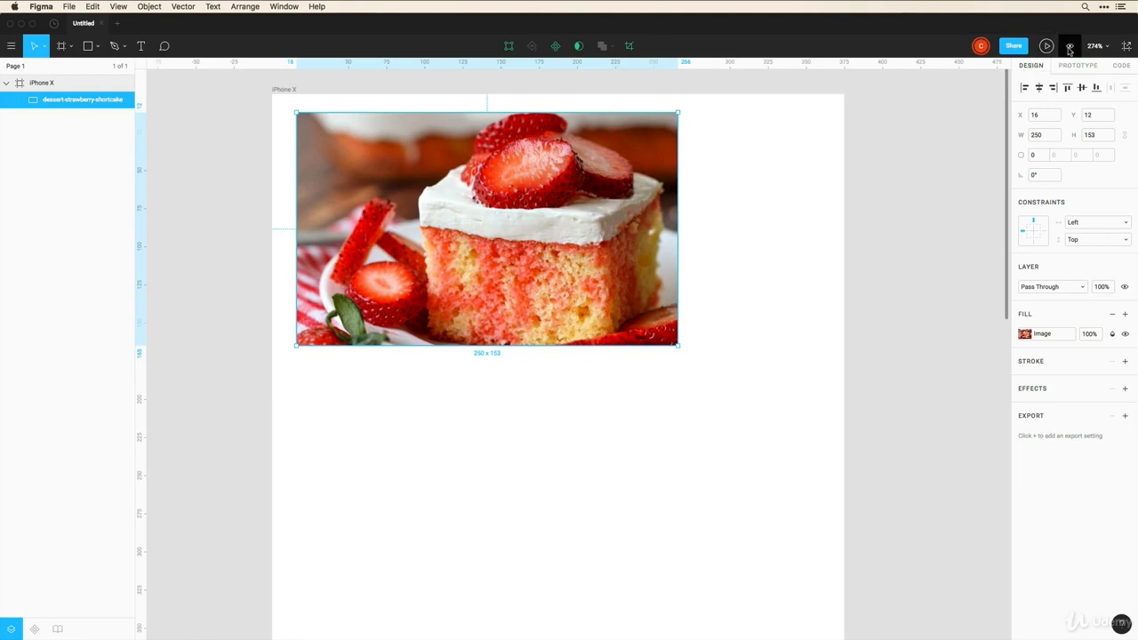
click(1069, 45)
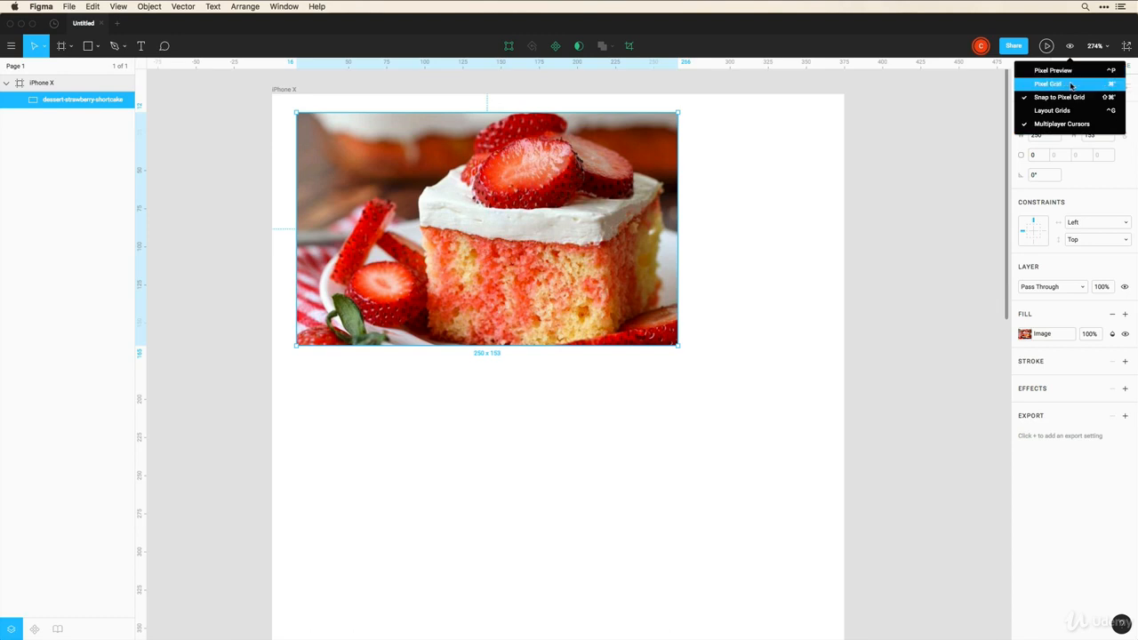
click(1072, 46)
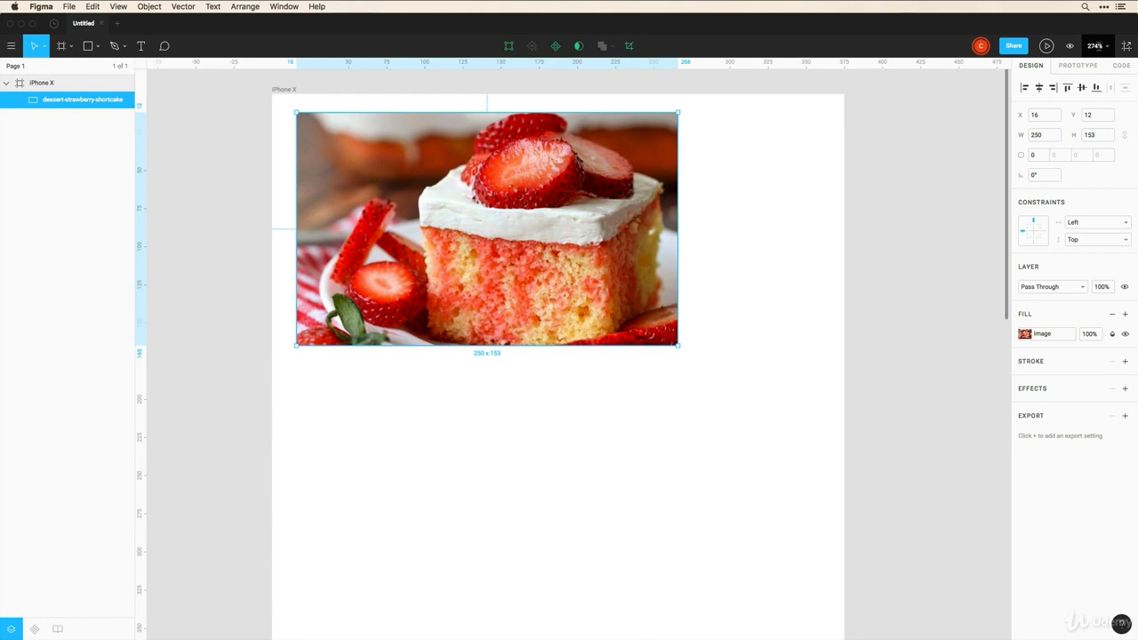
- Try out canvas zoom levels: freehand zoom, 100%, Zoom to Fit, and 100% again
super+scroll(736, 204, up, 3)
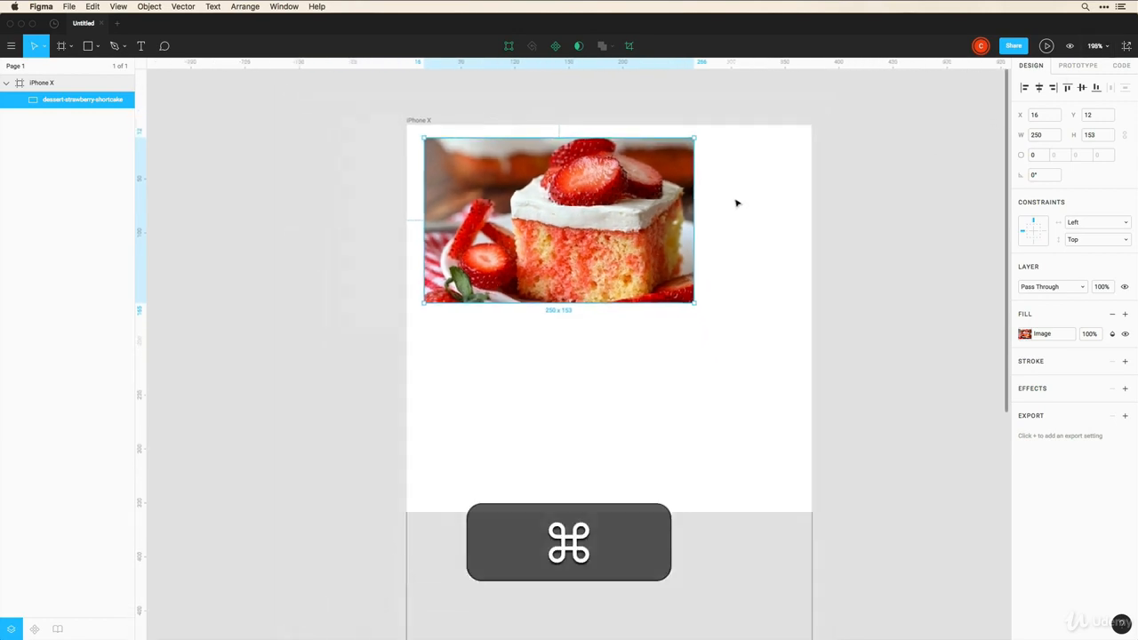
super+scroll(736, 203, down, 2)
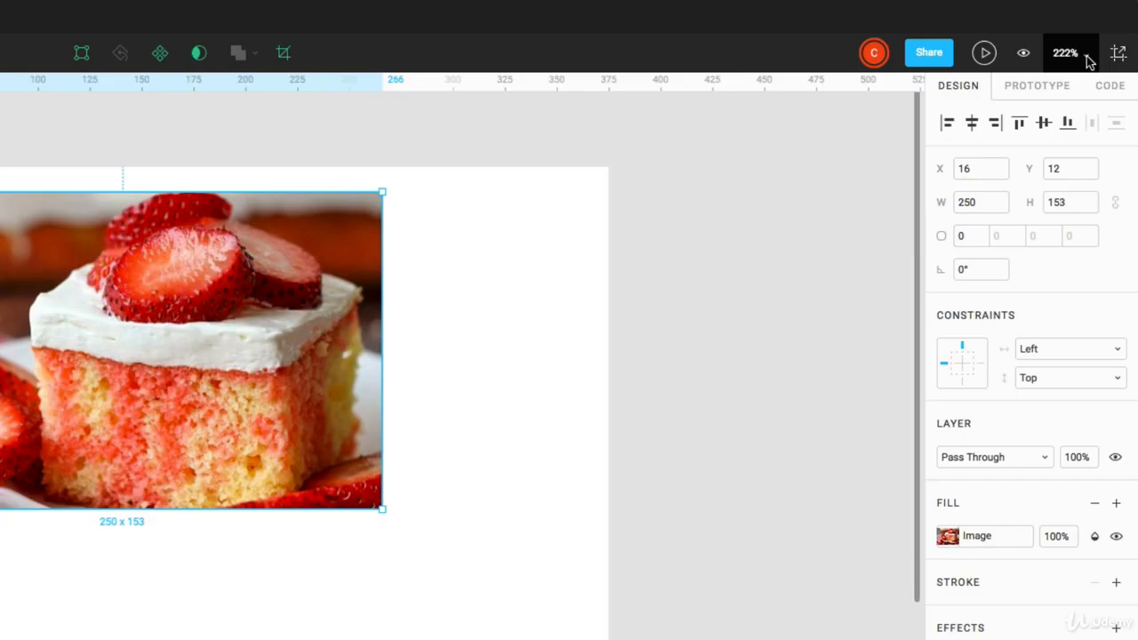
click(1086, 55)
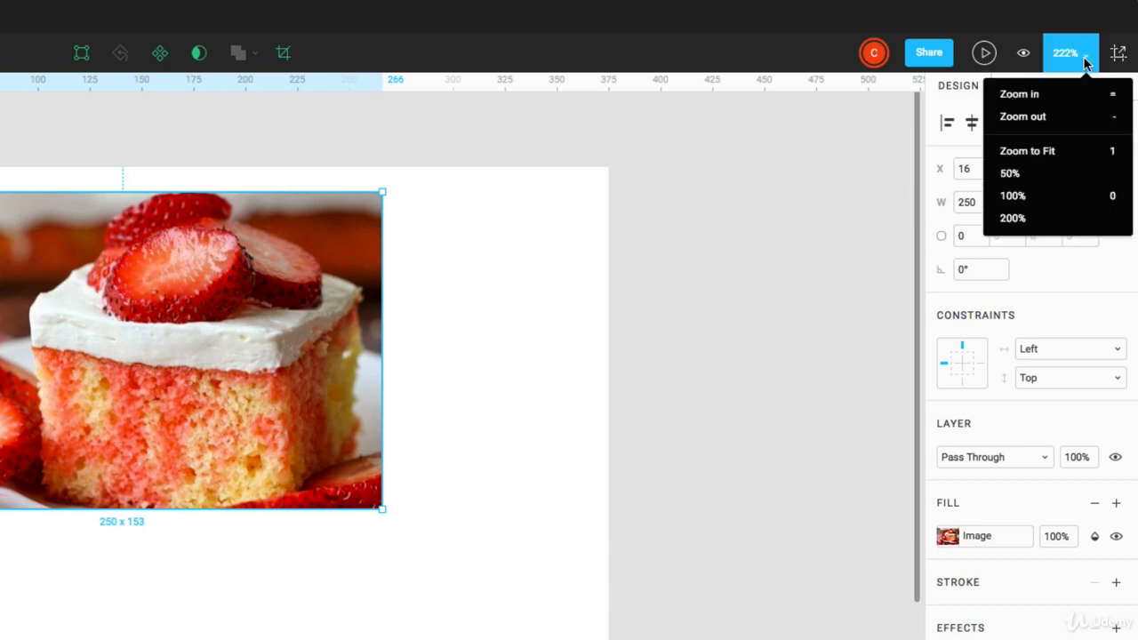
click(1011, 197)
click(1088, 55)
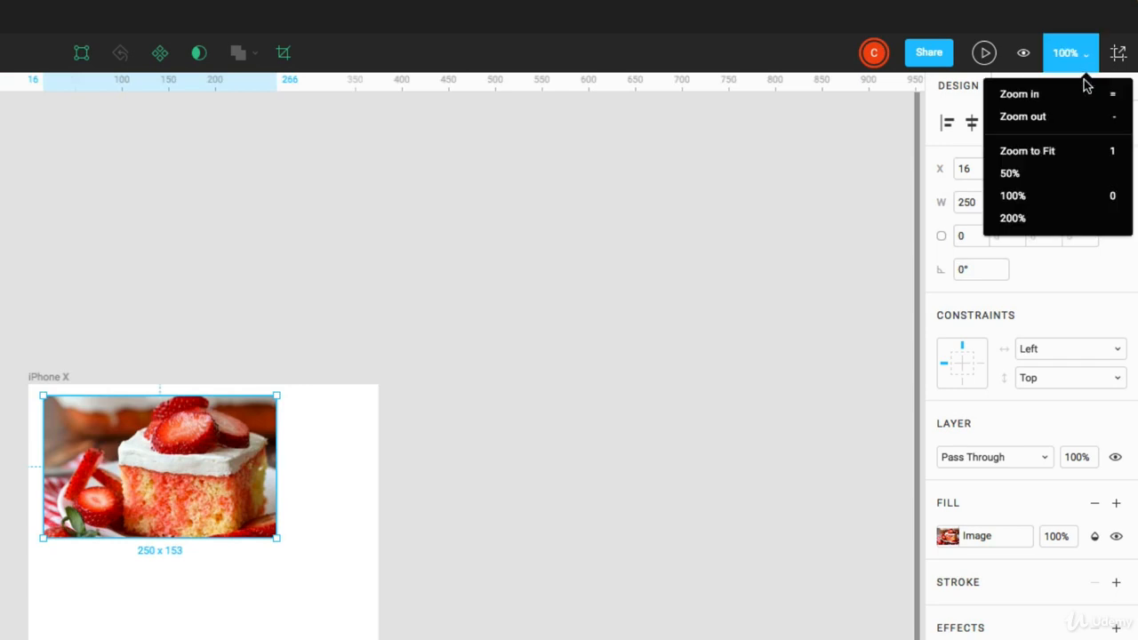
click(1111, 153)
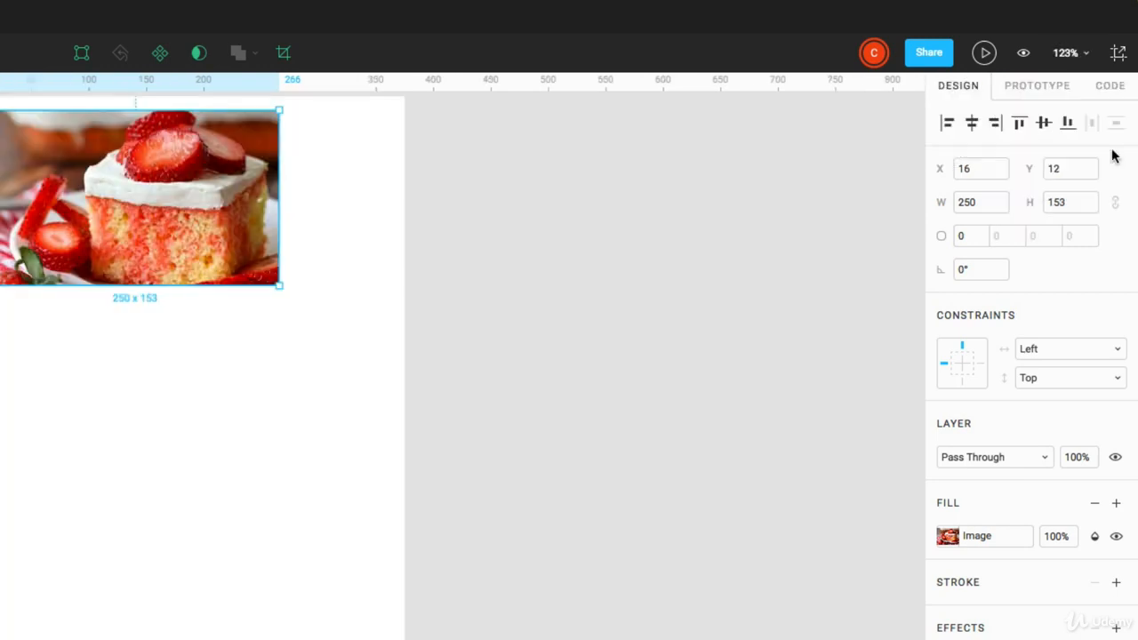
key(shift+0)
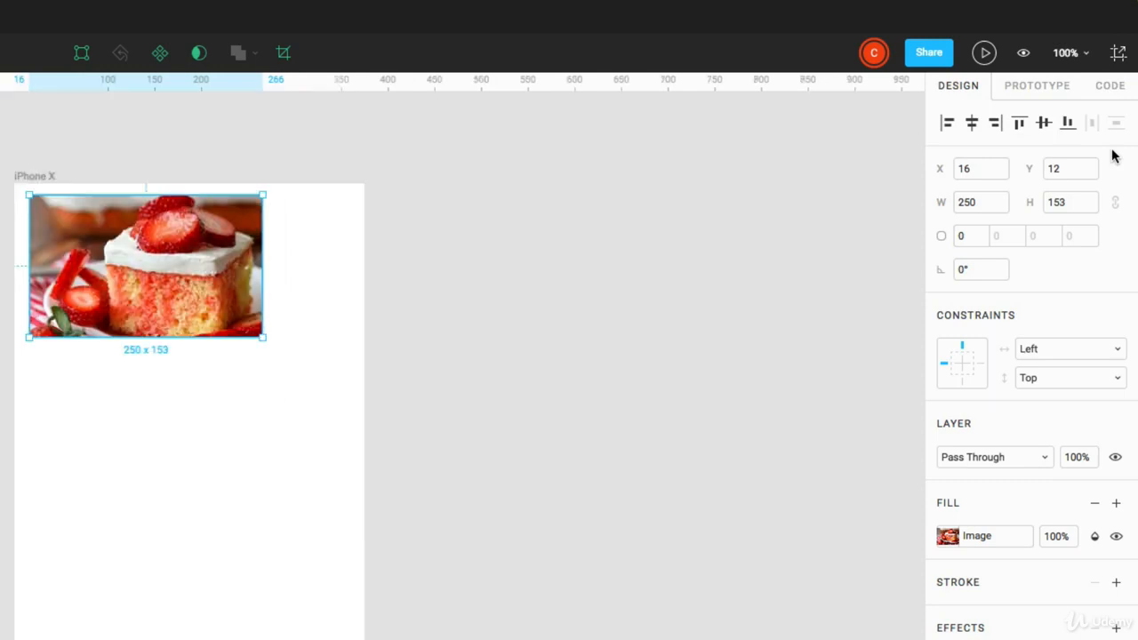
- Check the export list for the image, close it, and move the image to about X 63, Y 28
click(1118, 56)
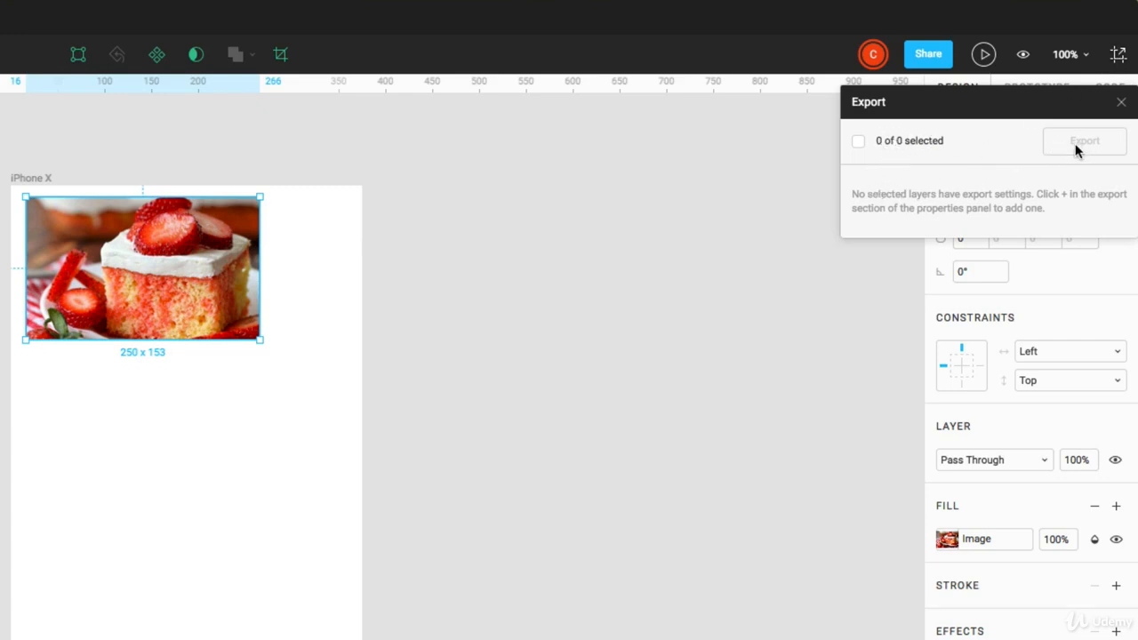
click(675, 293)
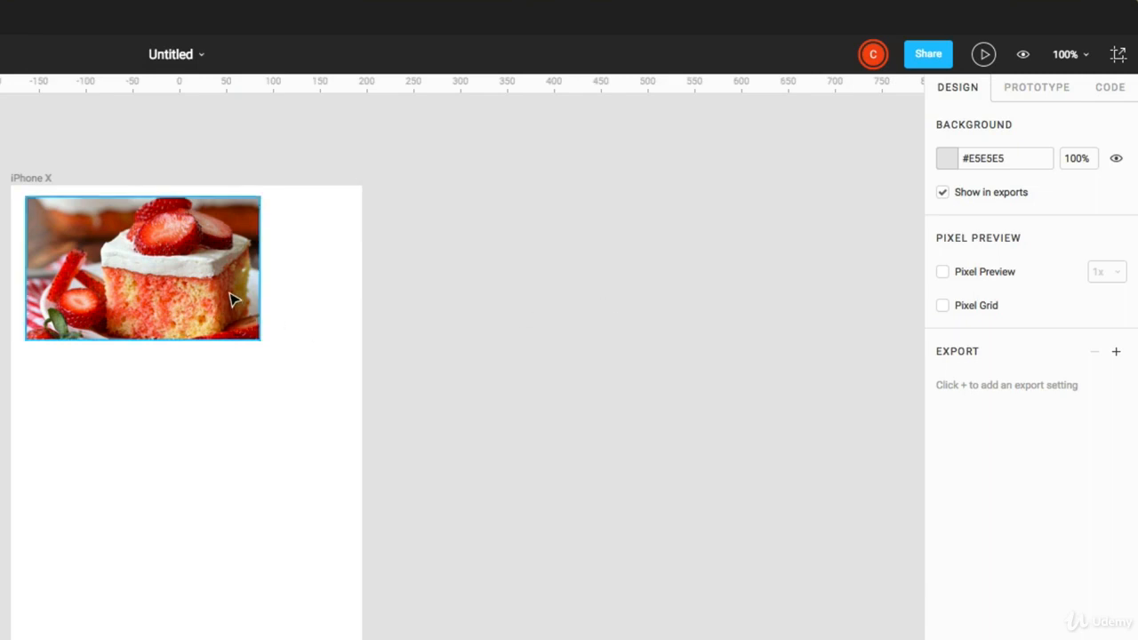
drag(190, 294, 234, 311)
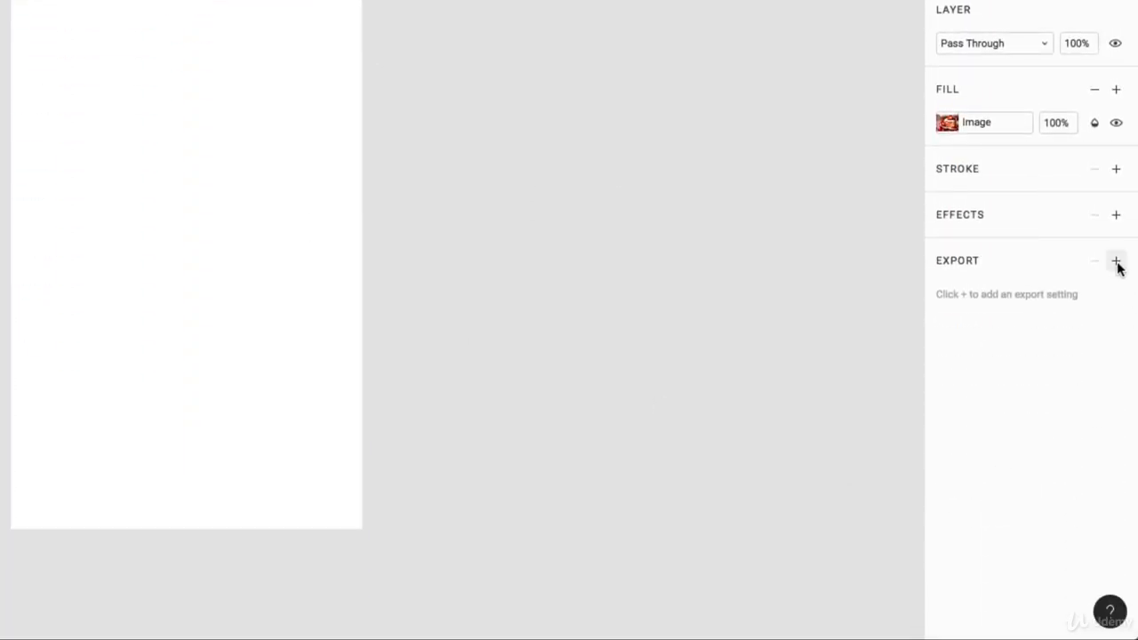
- Add a 1x PNG export setting to the shortcake image and deselect it
click(1116, 262)
click(1091, 300)
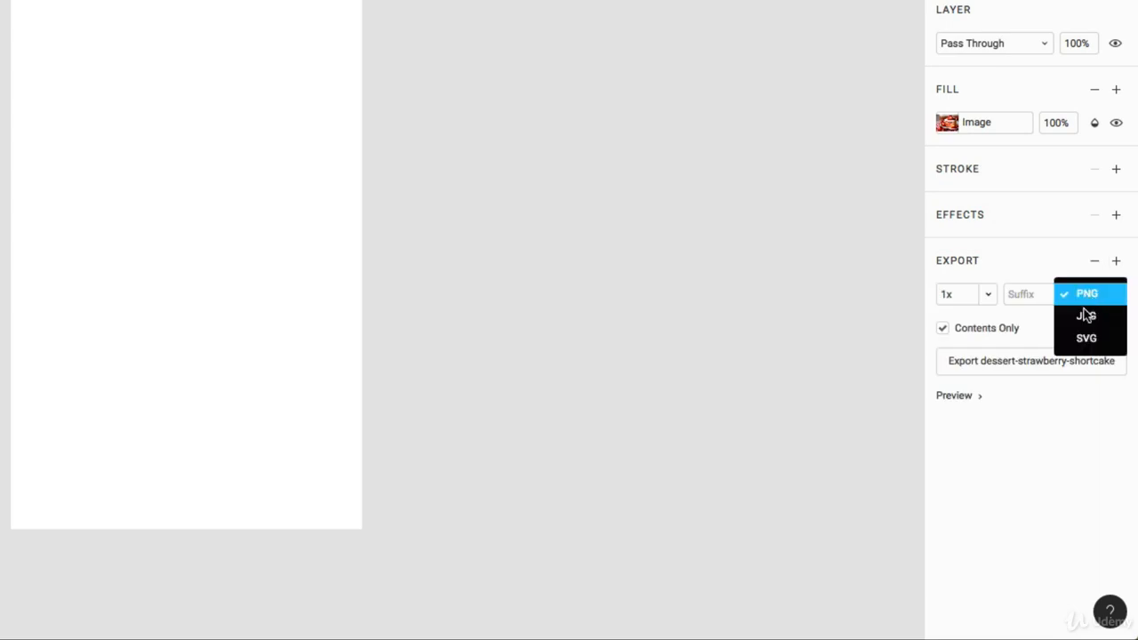
click(1036, 275)
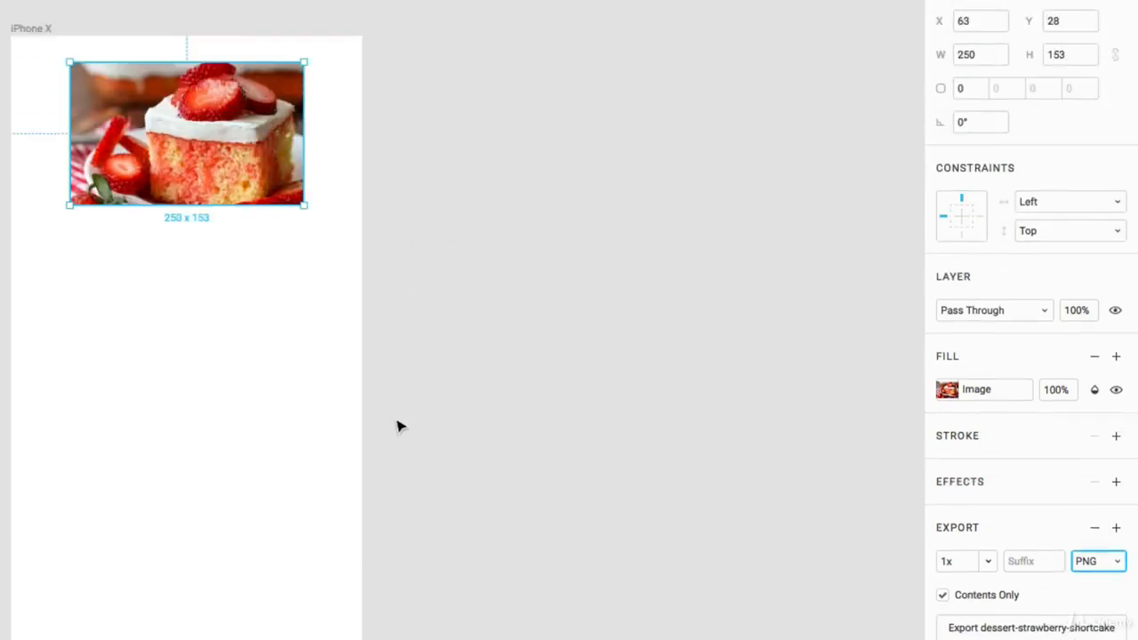
drag(197, 303, 197, 307)
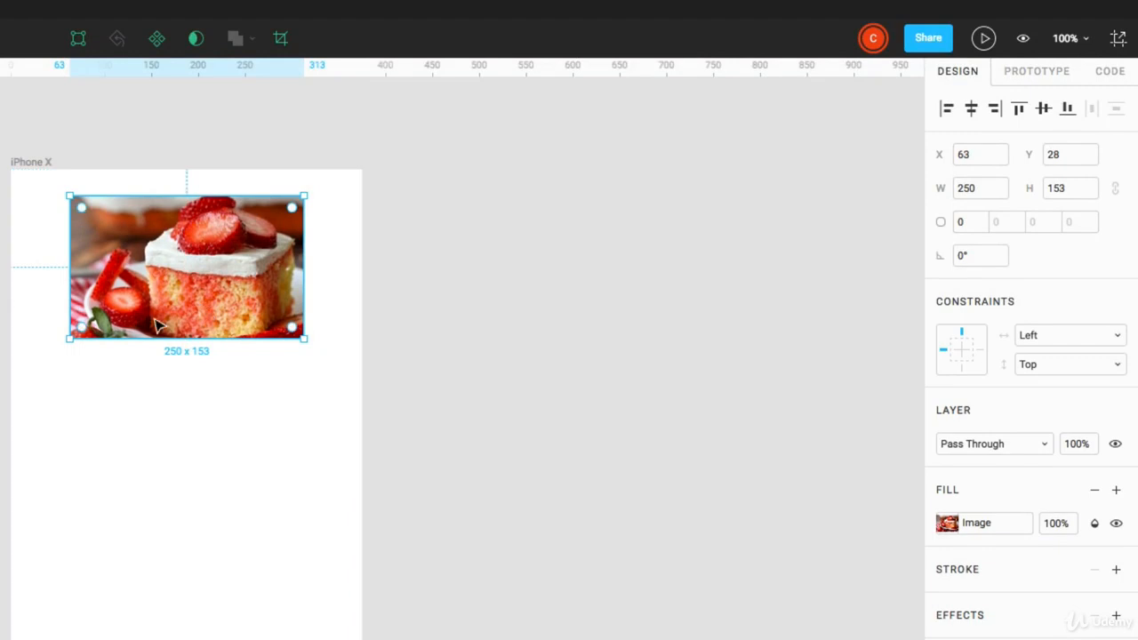
click(163, 350)
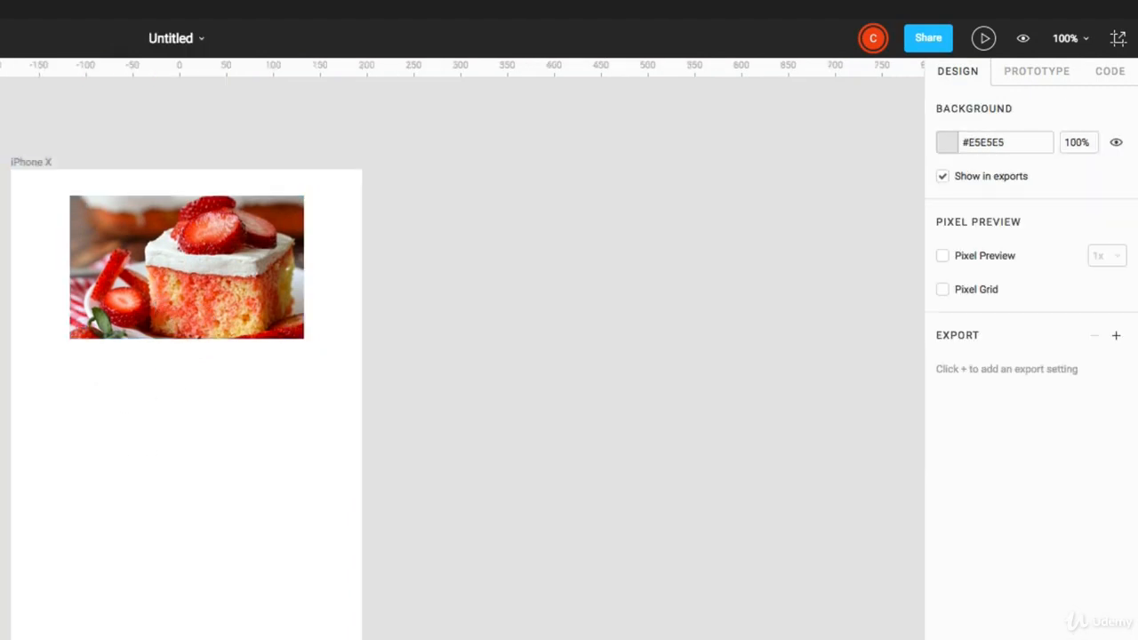
- Draw an ellipse about 168 x 149 below the image at about X 104, Y 265, and open the export list
key(o)
drag(117, 427, 275, 566)
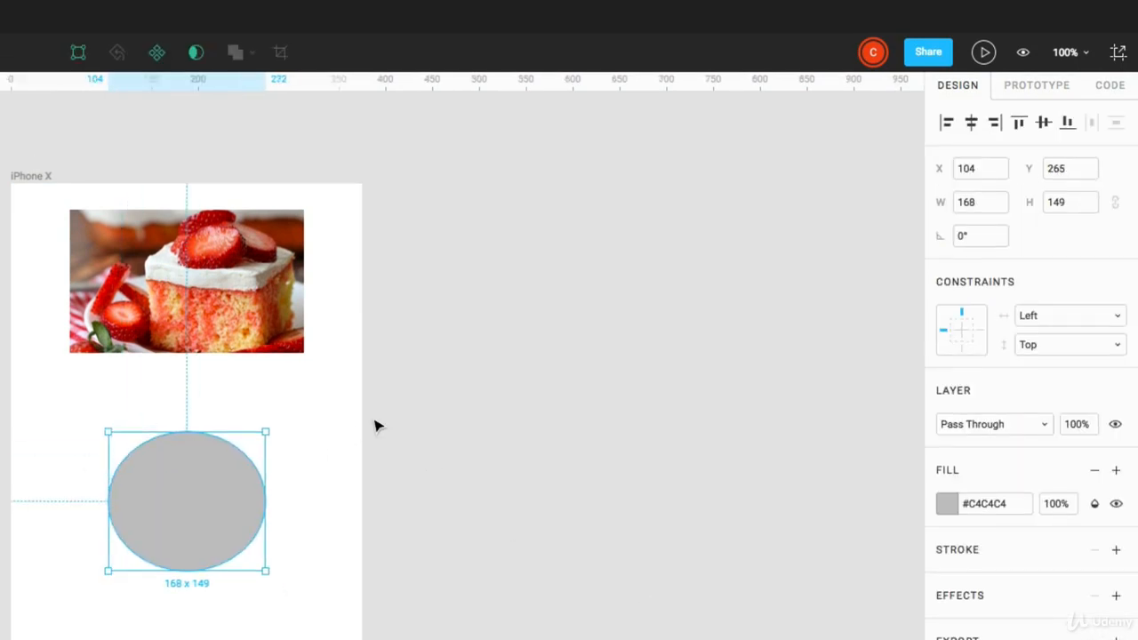
click(375, 425)
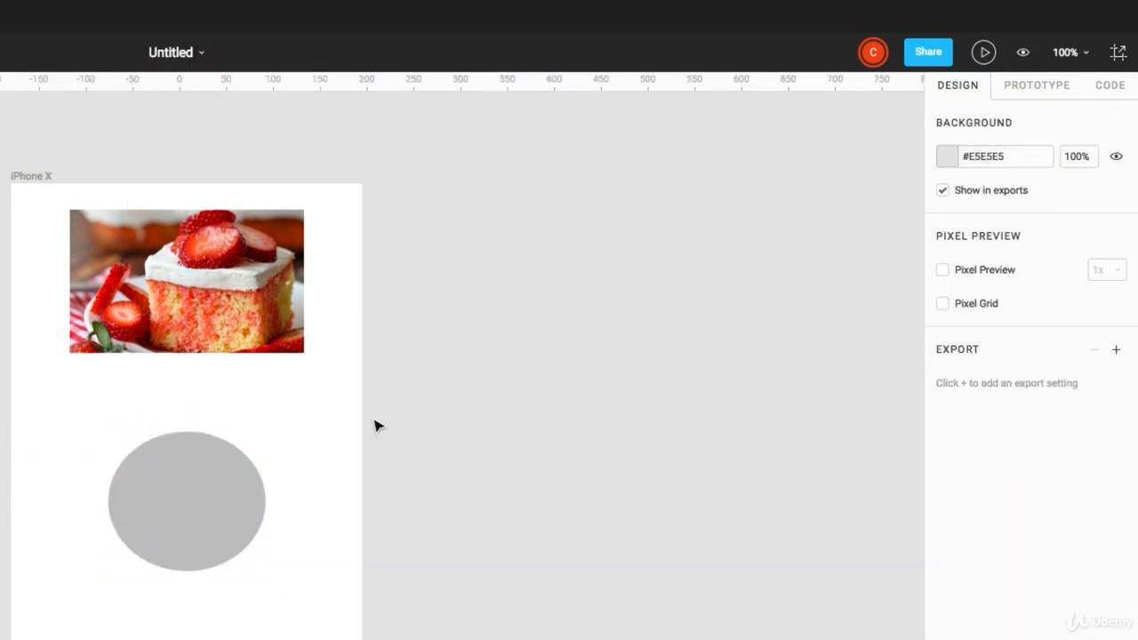
click(1124, 57)
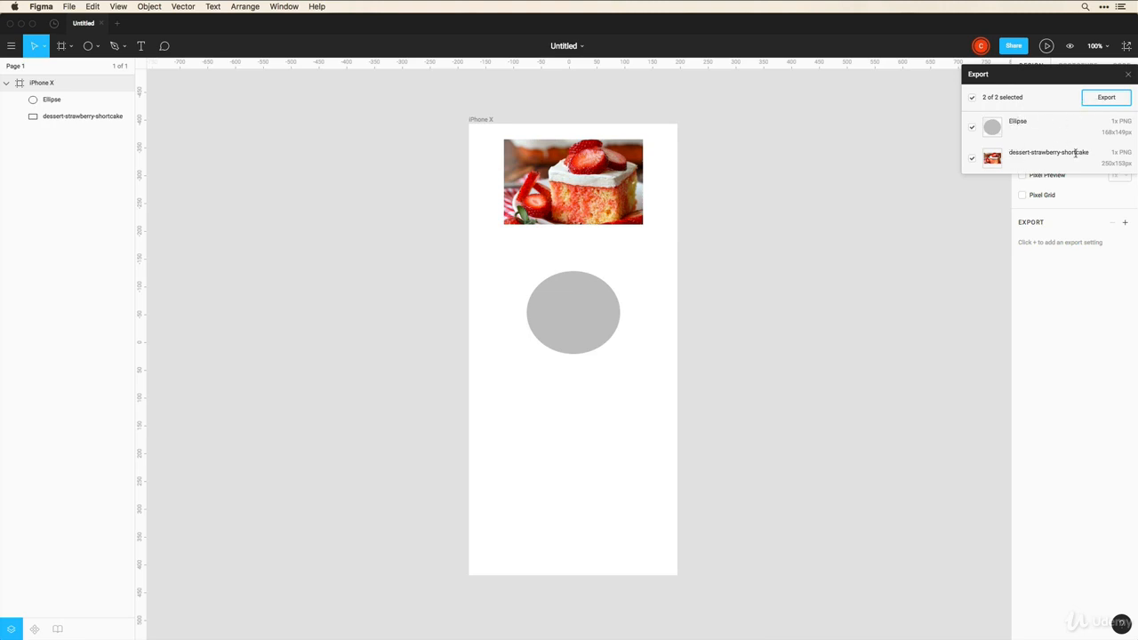
- Rename the shortcake image layer as cake and open the export list for it
click(633, 173)
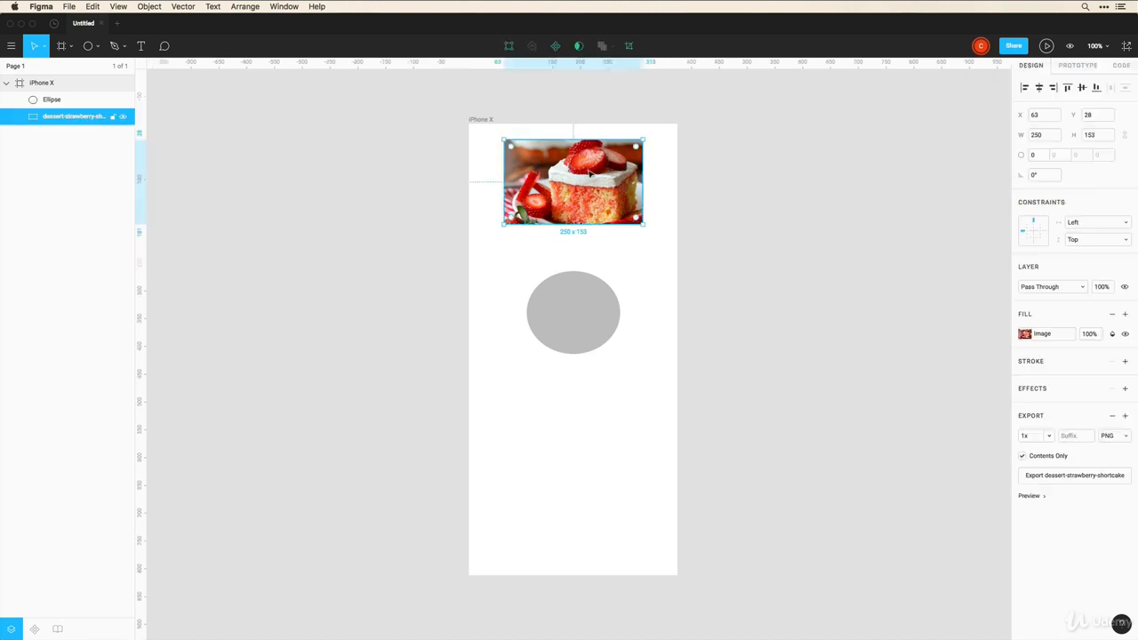
double_click(55, 119)
text(cake)
key(Return)
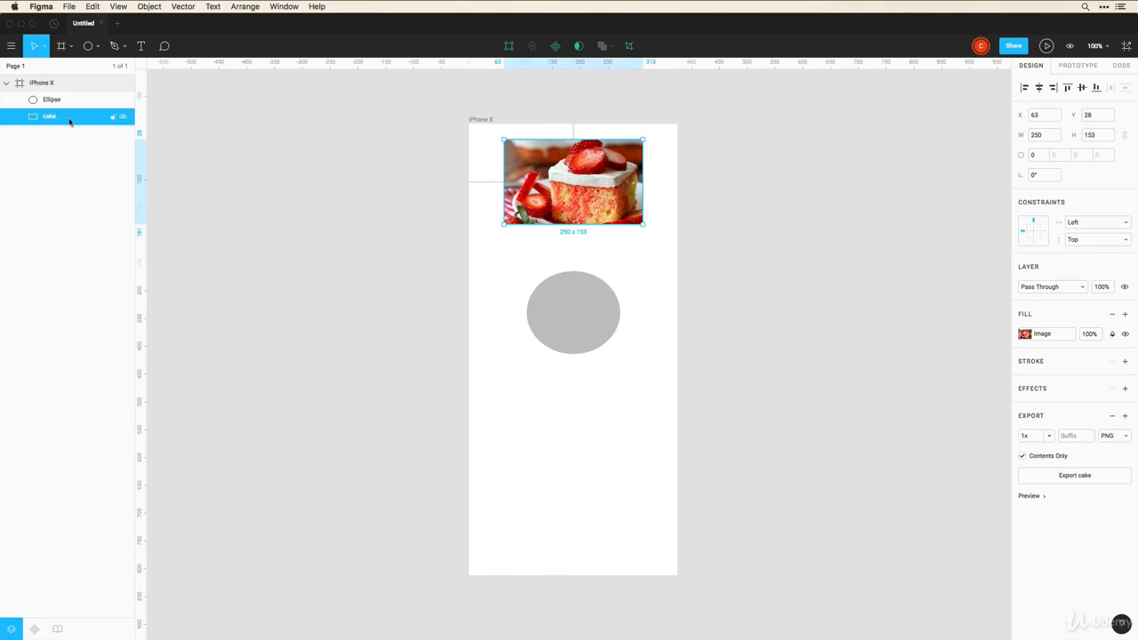
click(1126, 45)
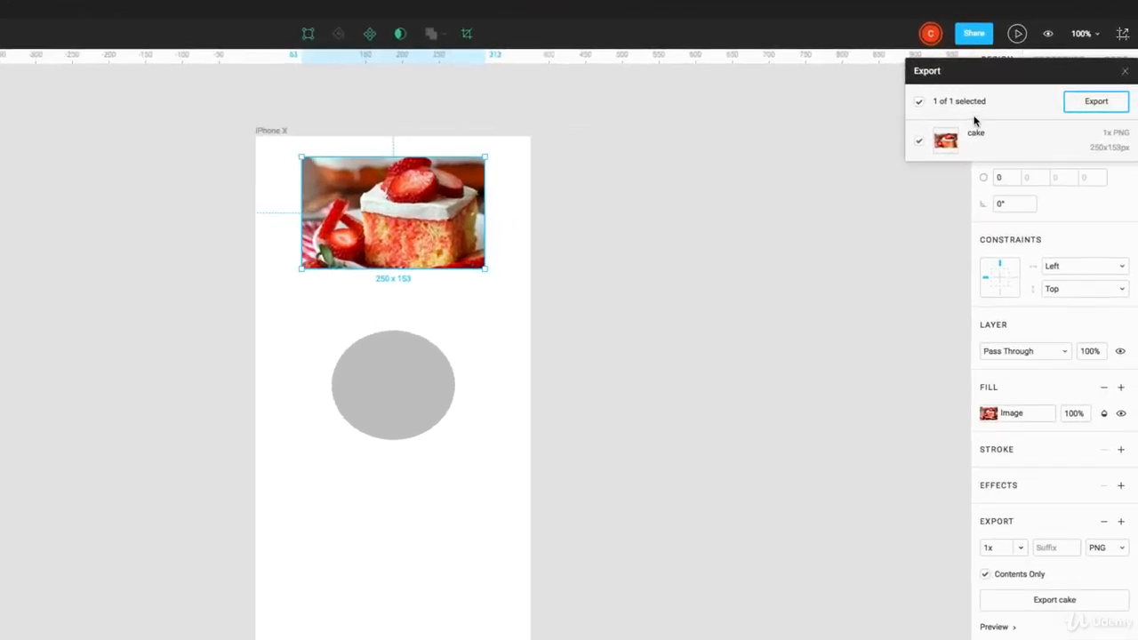